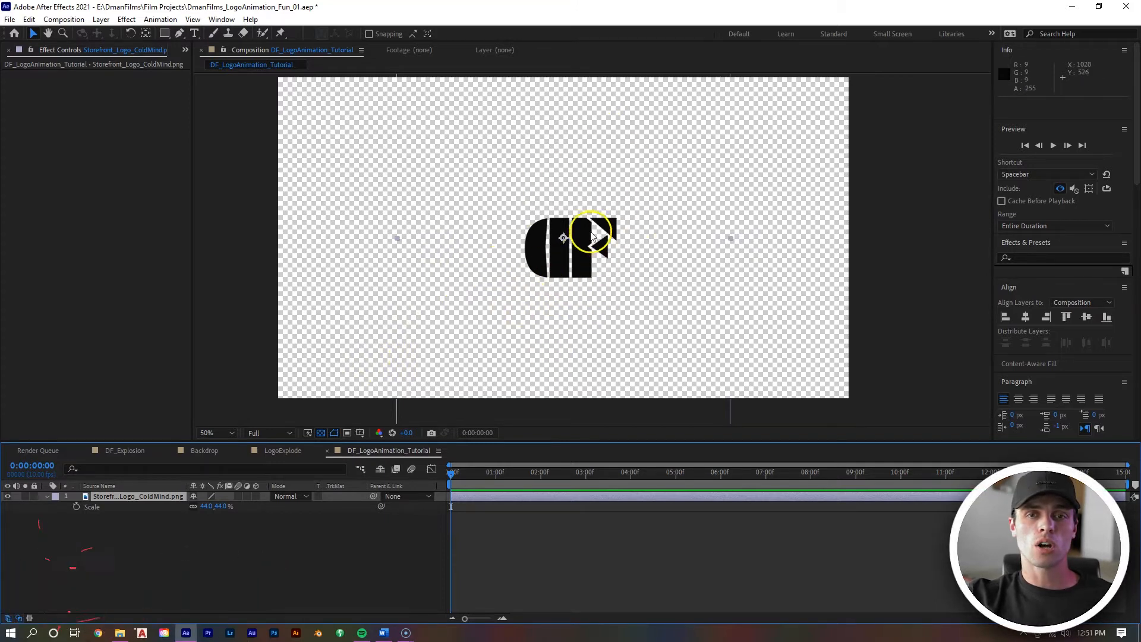
Step: Try moving the logo up and to the left in the composition, and undo the move
drag(559, 263, 530, 228)
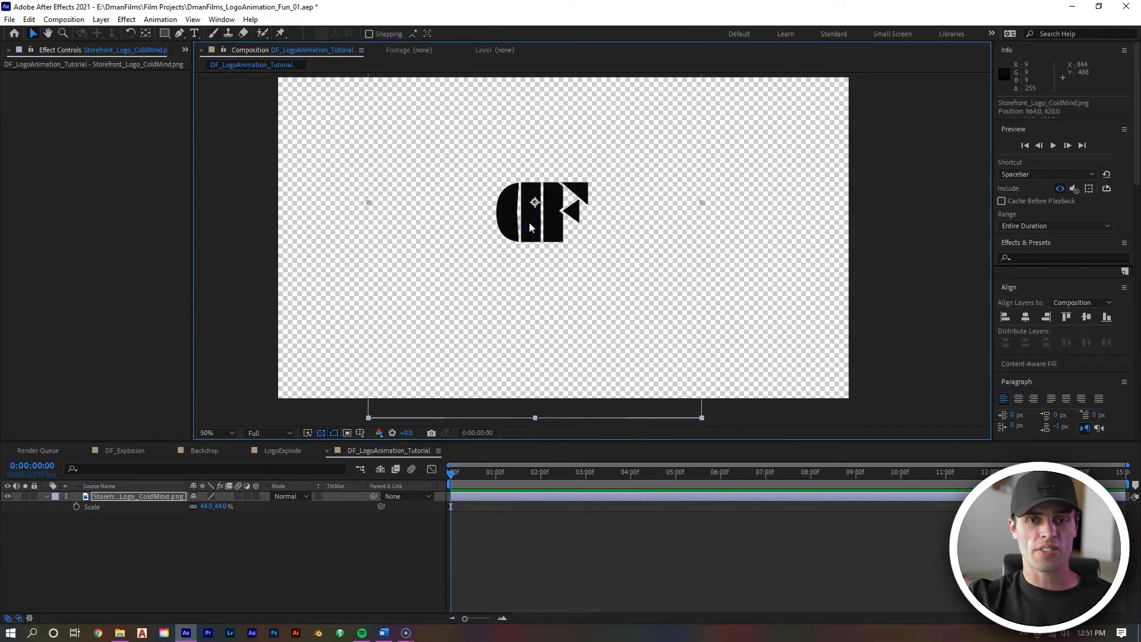
key(ctrl+z)
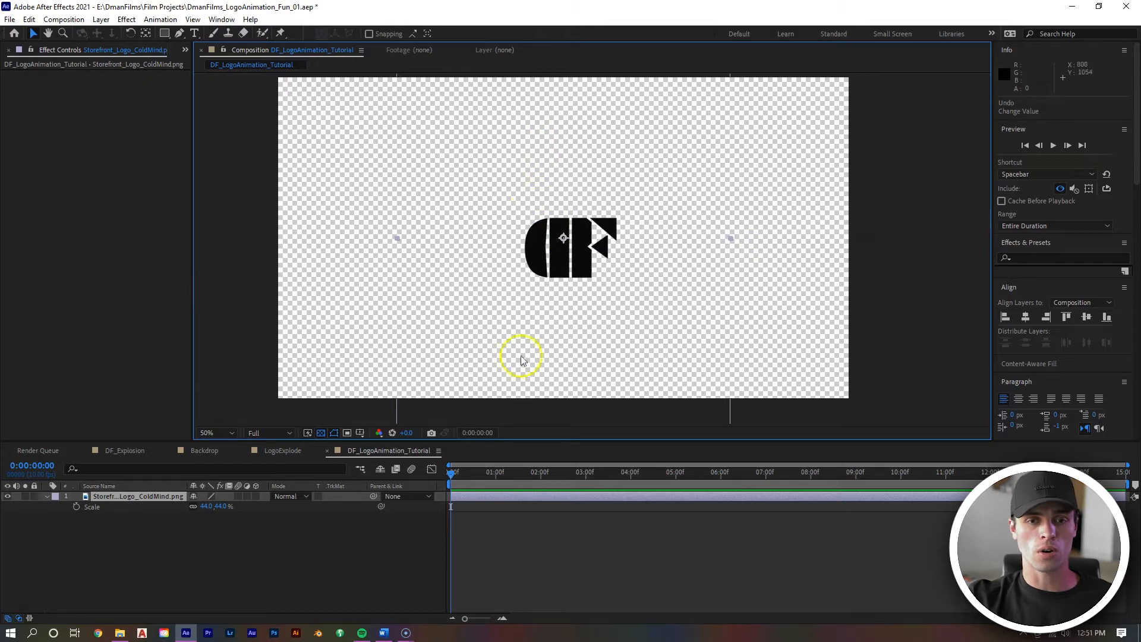
Step: Create a new white solid layer at 1920 x 1080 px above the logo layer
right_click(502, 516)
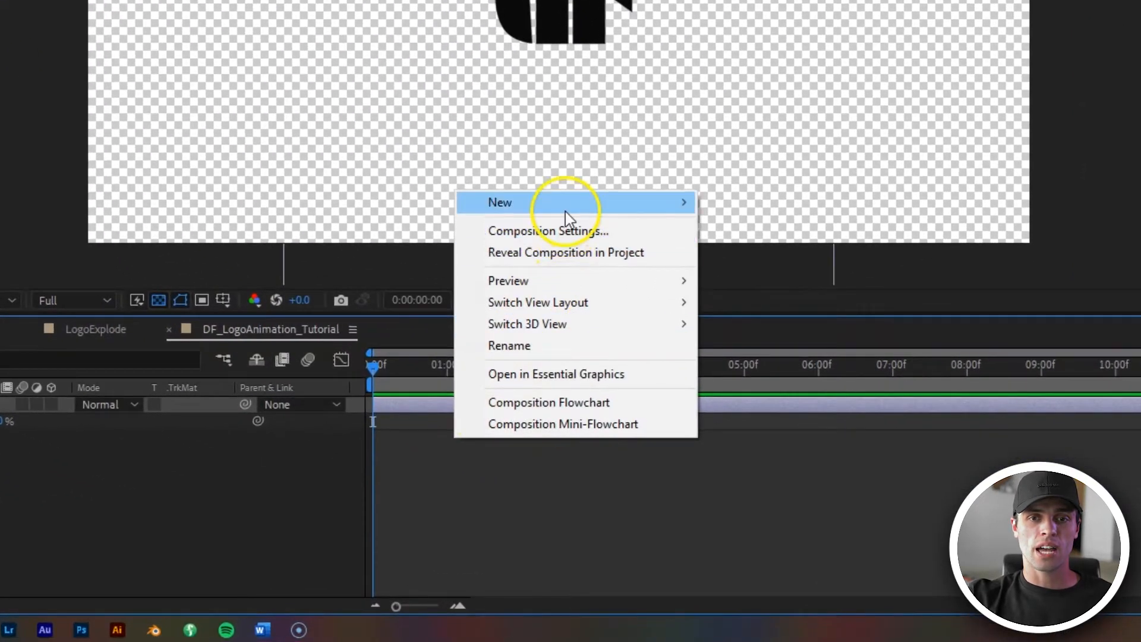
mouse_move(567, 255)
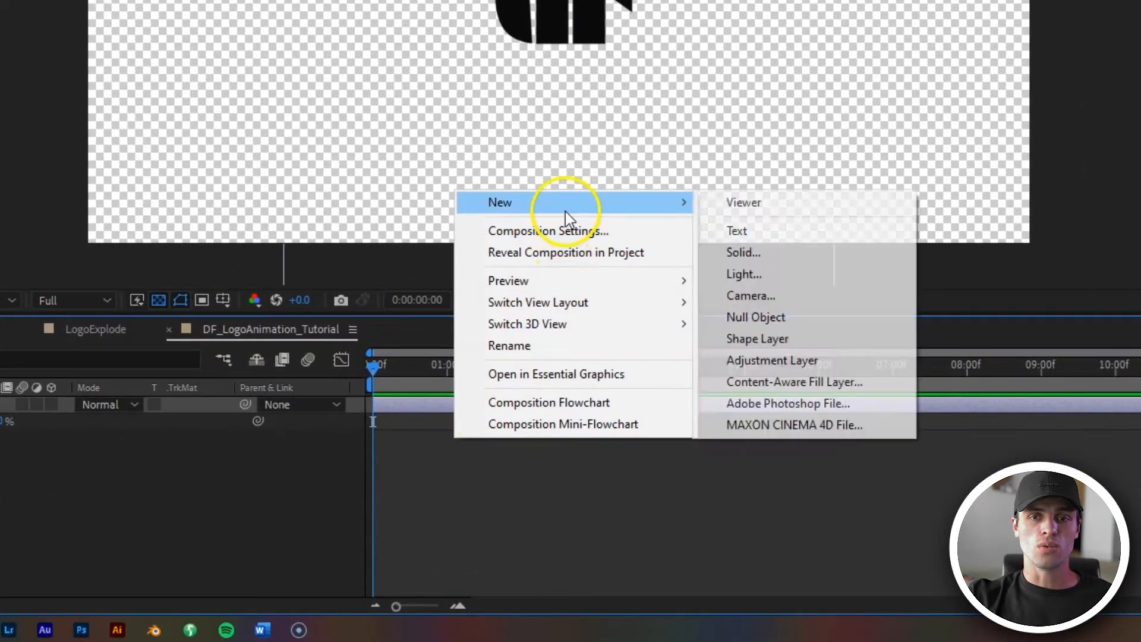
click(781, 251)
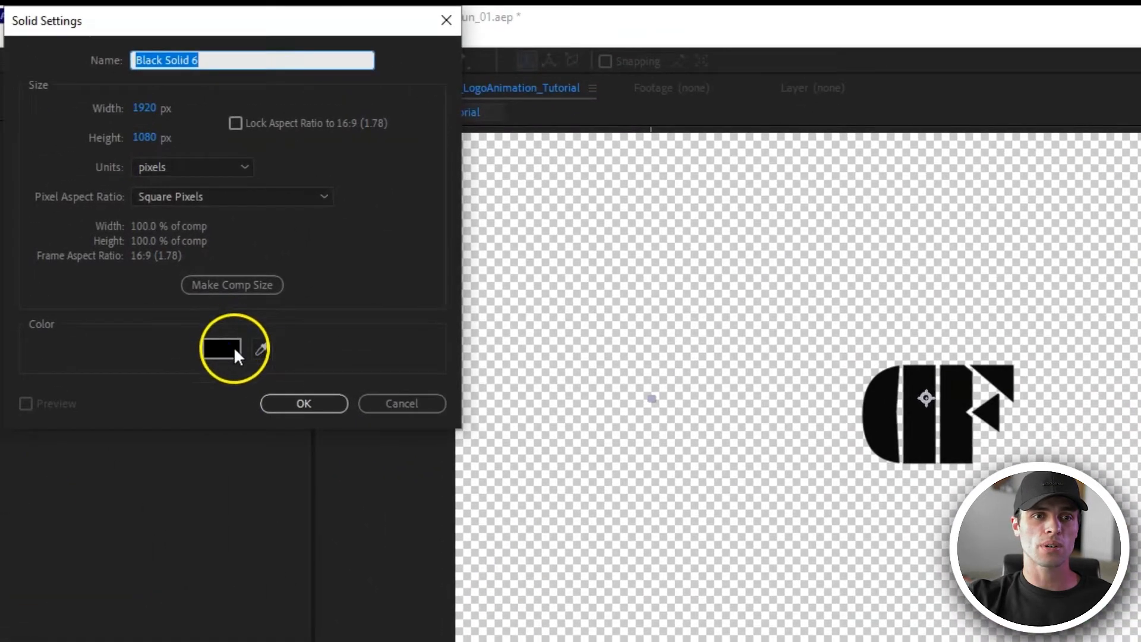
click(234, 347)
drag(186, 283, 15, 16)
click(455, 71)
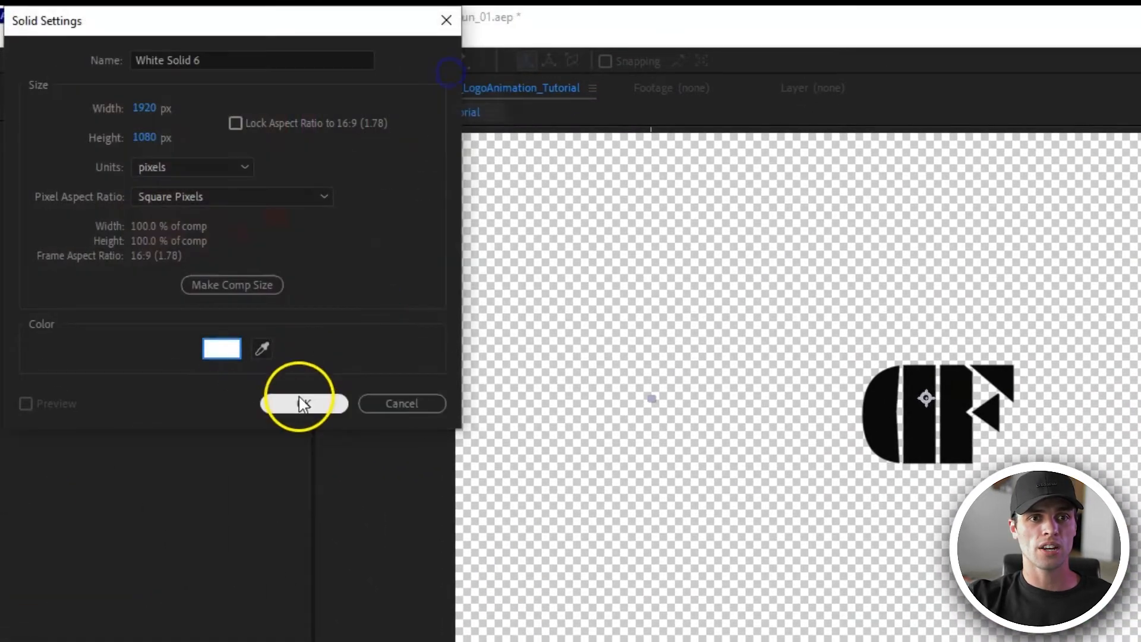
click(300, 404)
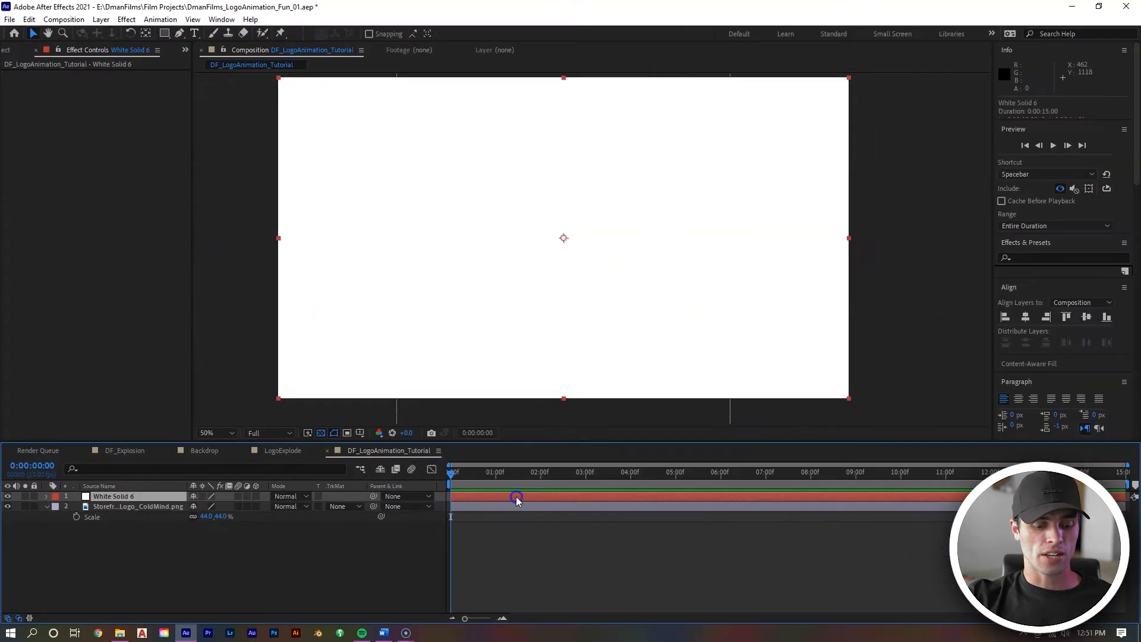
Step: Duplicate the white solid twice to get three stacked white solid layers
key(ctrl+d)
key(ctrl+d)
click(498, 502)
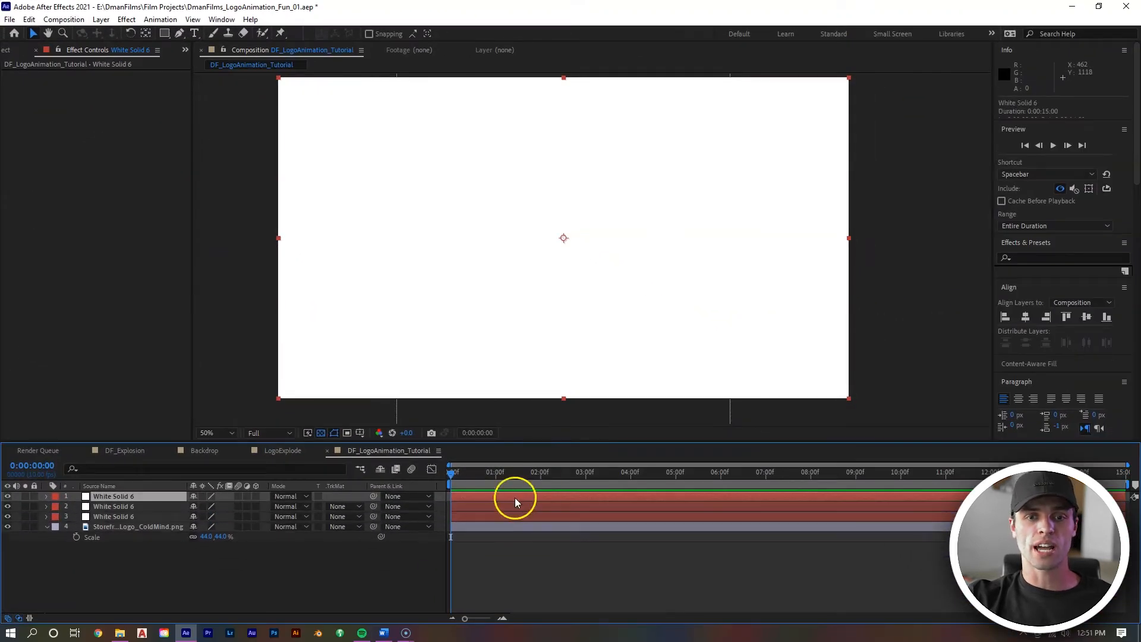
click(516, 506)
click(515, 516)
click(514, 512)
click(326, 466)
click(395, 238)
Step: Draw a wide four-point diamond mask with the Pen tool on the top white solid, reaching past both side edges of the frame
click(179, 33)
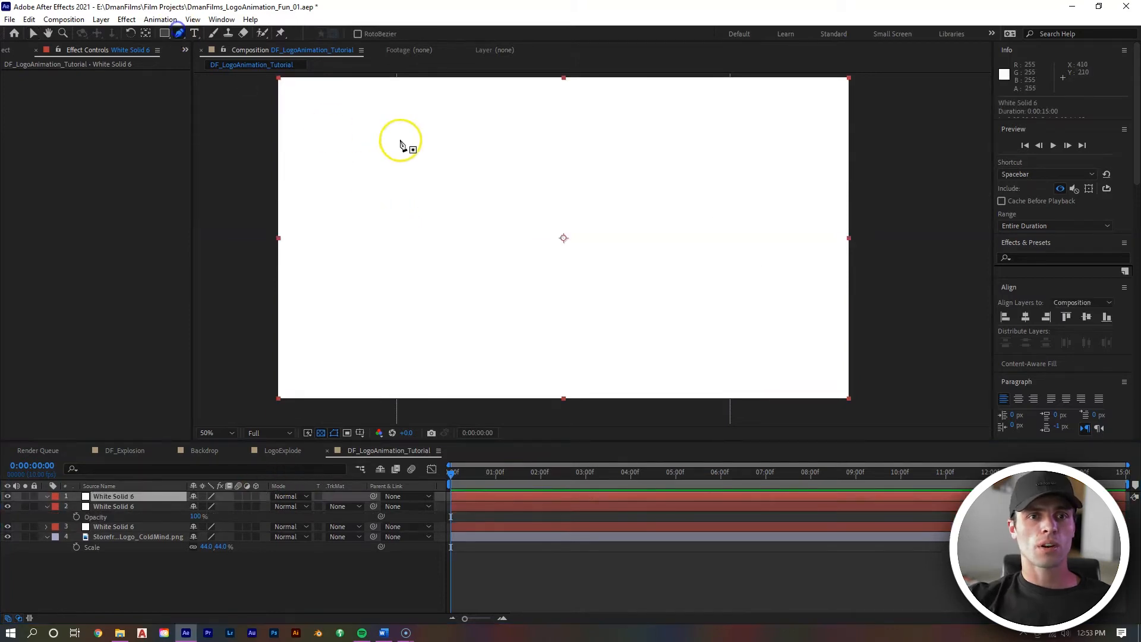
click(269, 239)
click(542, 170)
click(860, 246)
click(551, 304)
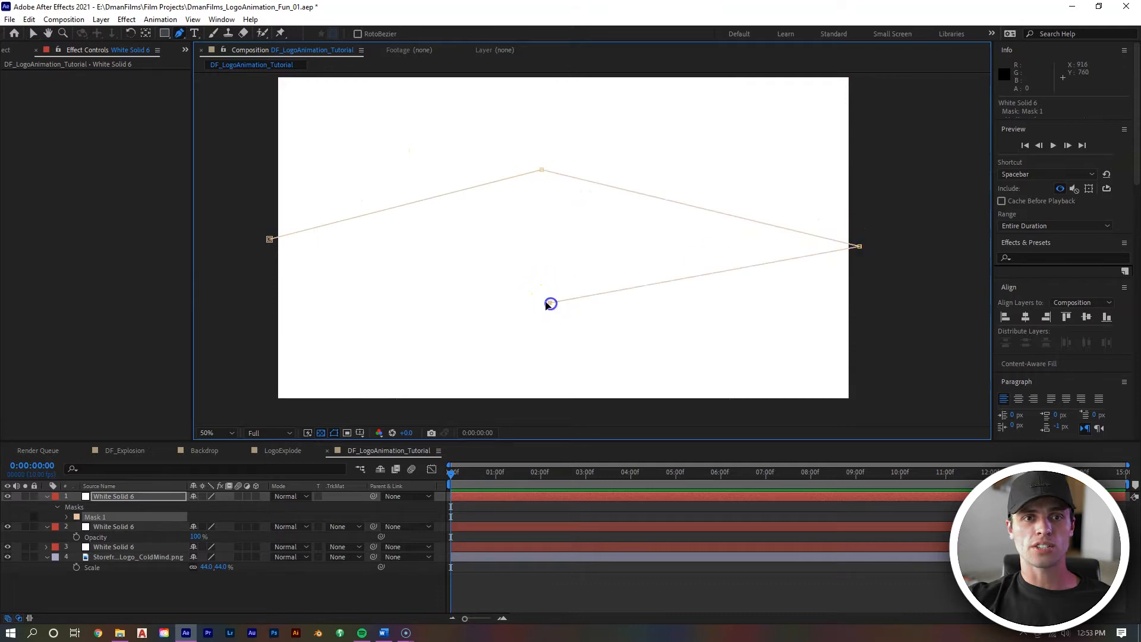
click(269, 239)
click(32, 33)
click(326, 149)
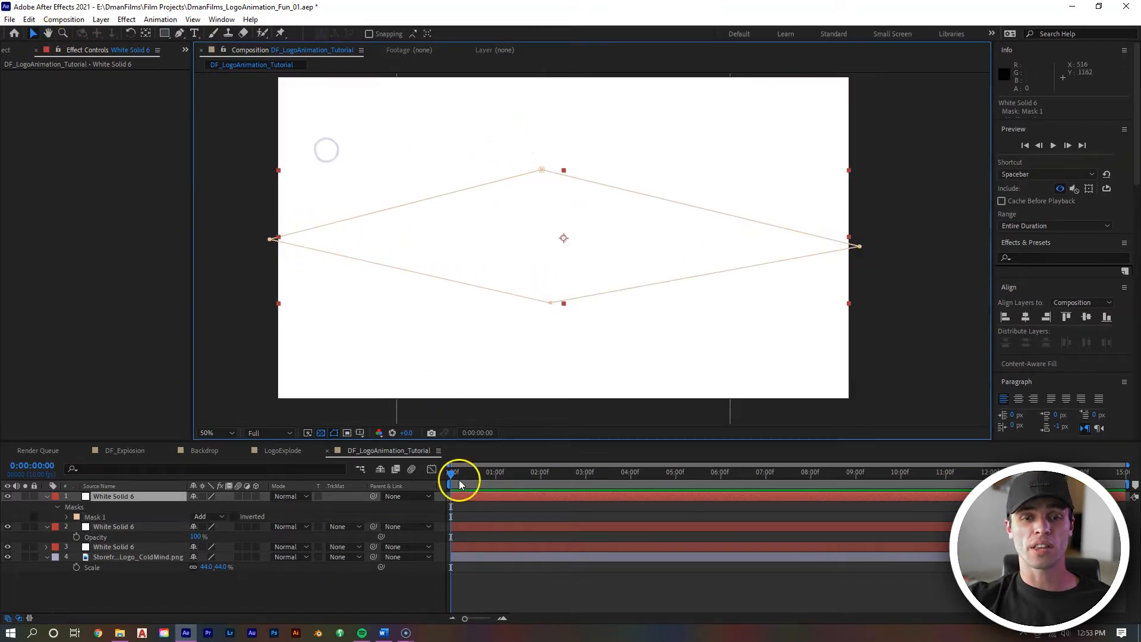
Step: Apply the Generate Fill effect to the second white solid
click(483, 527)
click(490, 508)
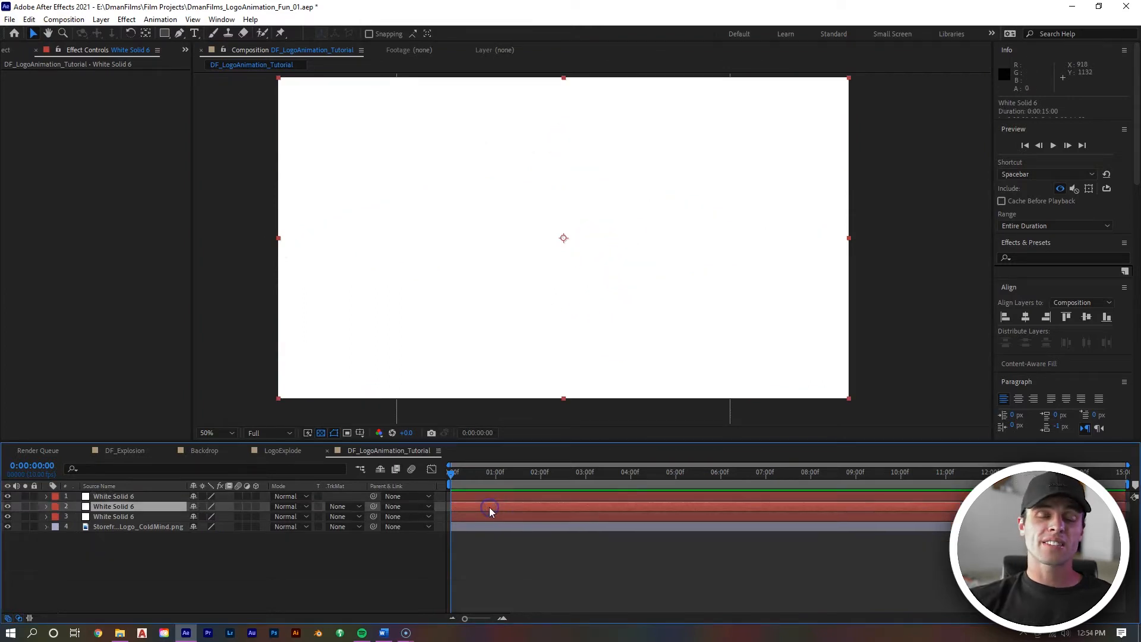
right_click(490, 513)
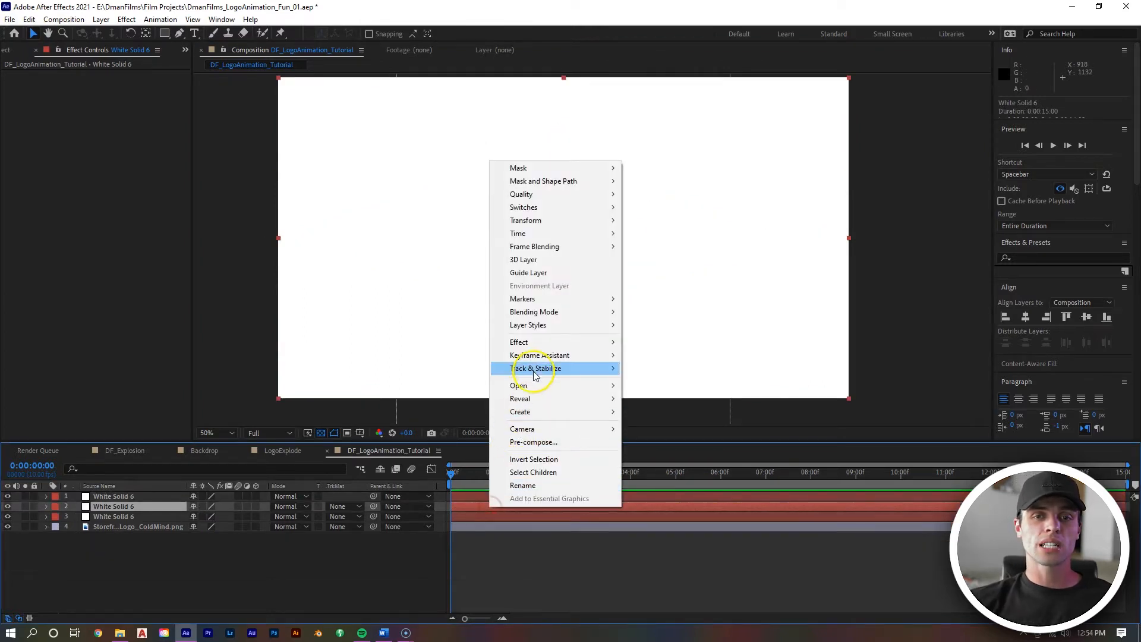
click(537, 344)
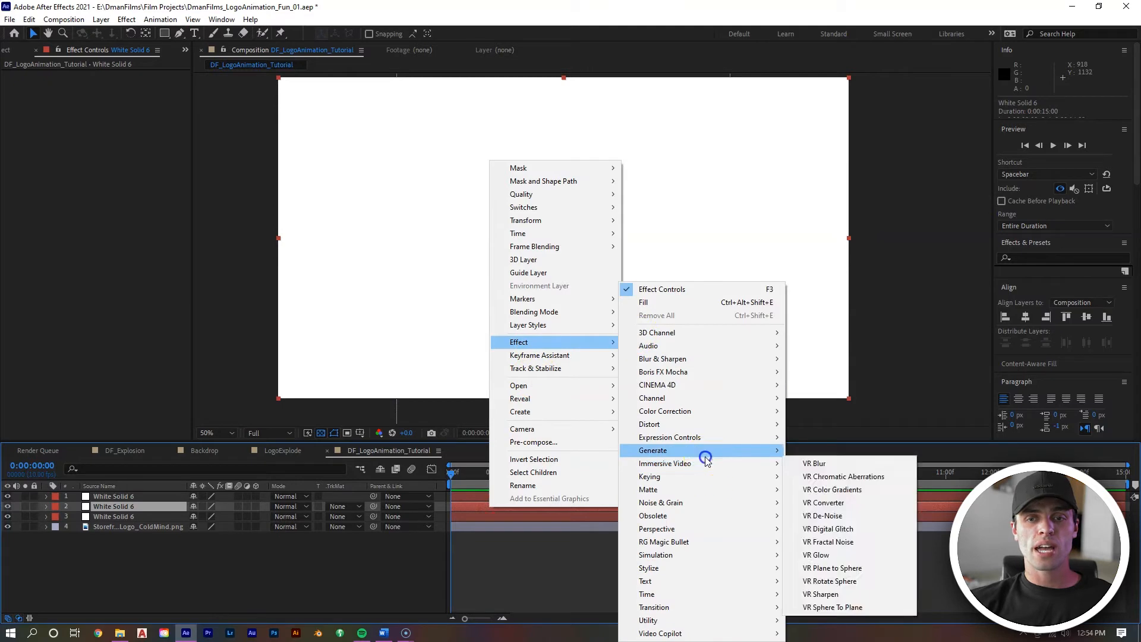
mouse_move(704, 452)
click(832, 324)
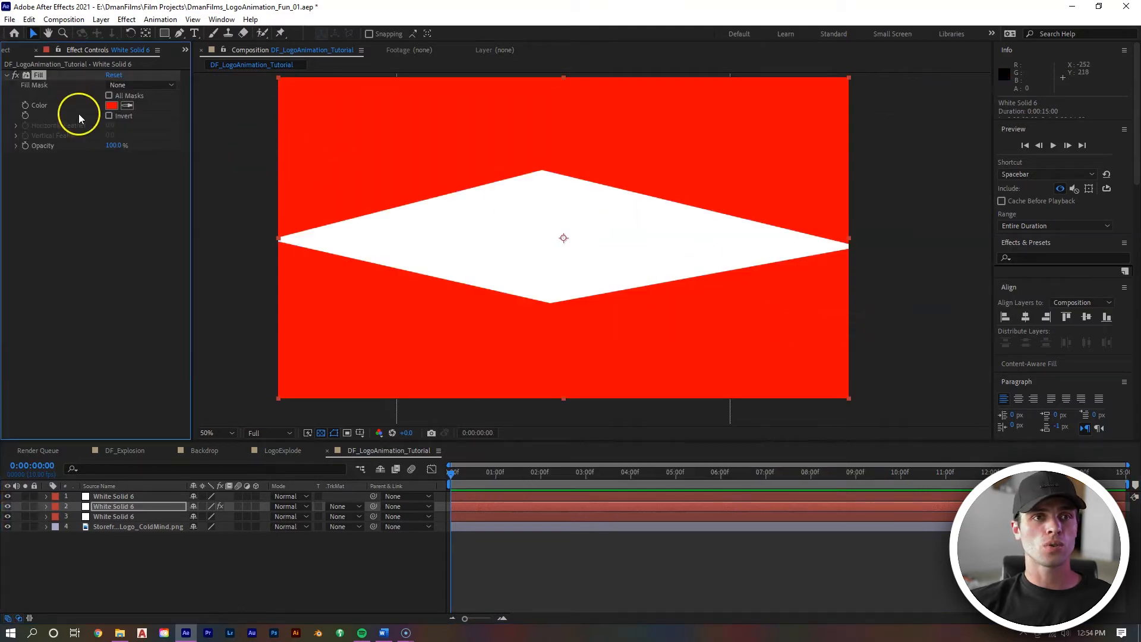
Step: Change the Fill color to dark gray and set the second solid's layer opacity to 15%
click(111, 108)
drag(64, 115, 16, 133)
click(285, 39)
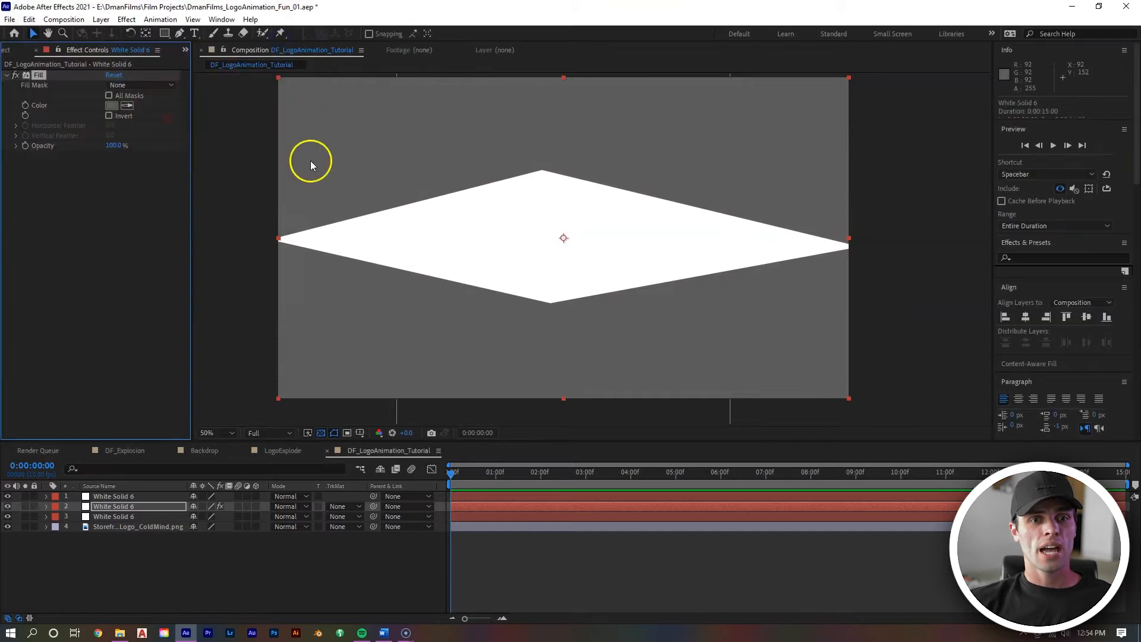
key(t)
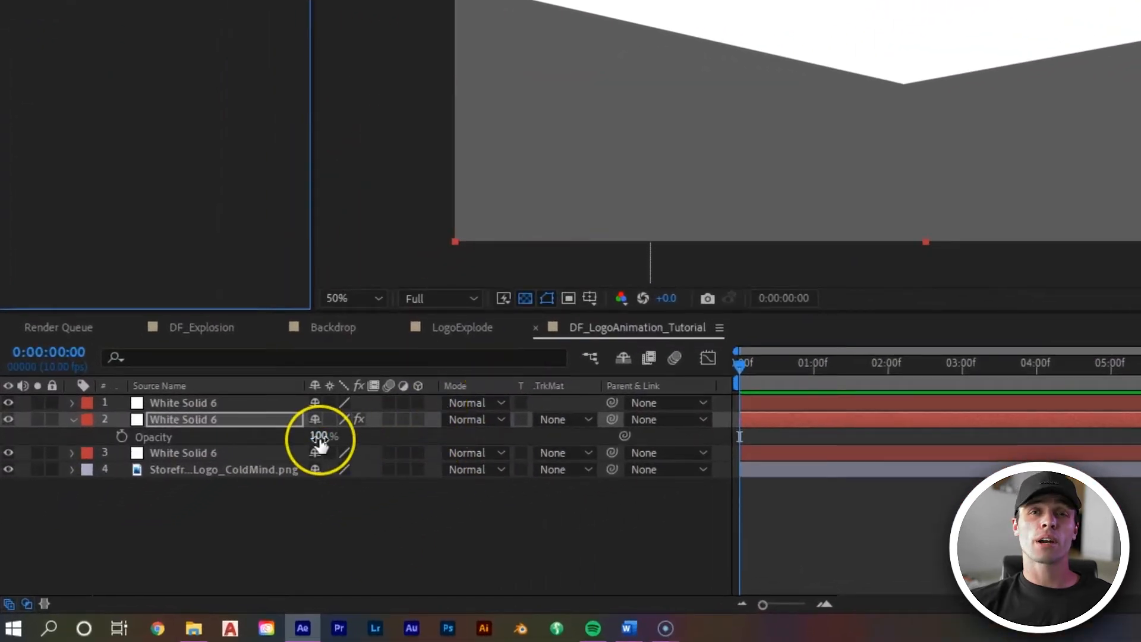
drag(319, 443, 239, 442)
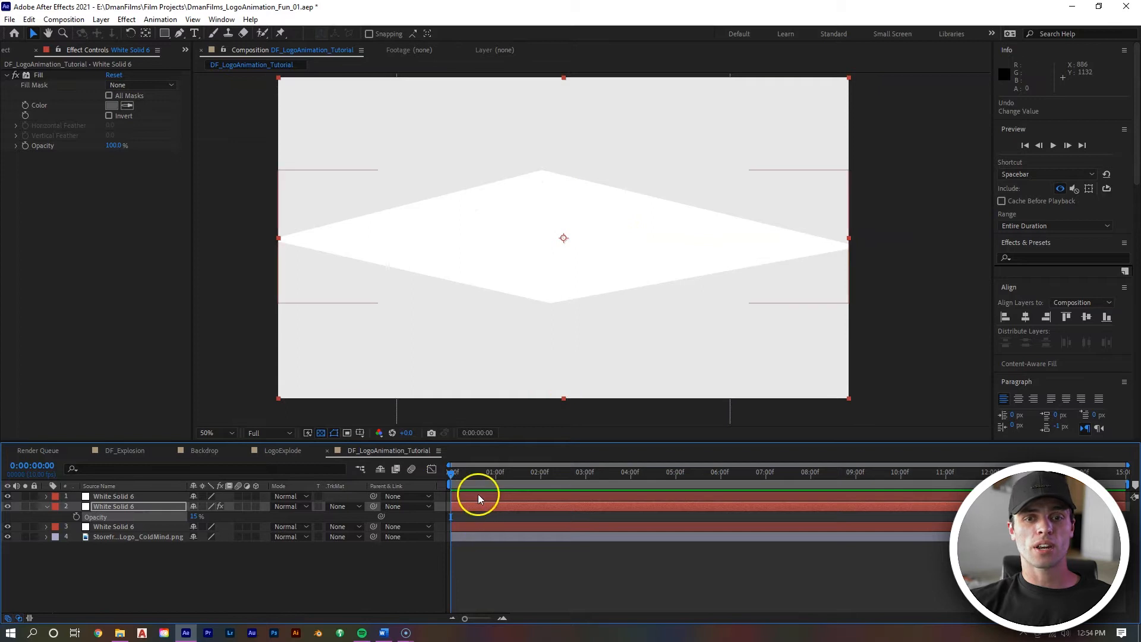
Step: Hide the mask and shape paths and set the top solid's mask feather to 197 pixels
click(479, 497)
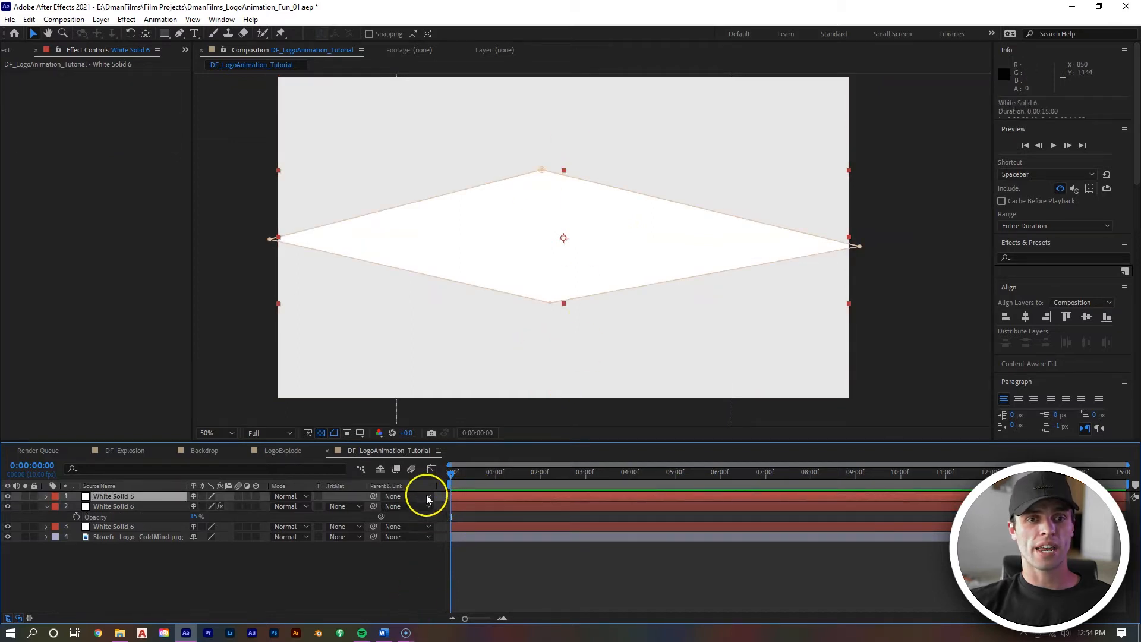
key(f)
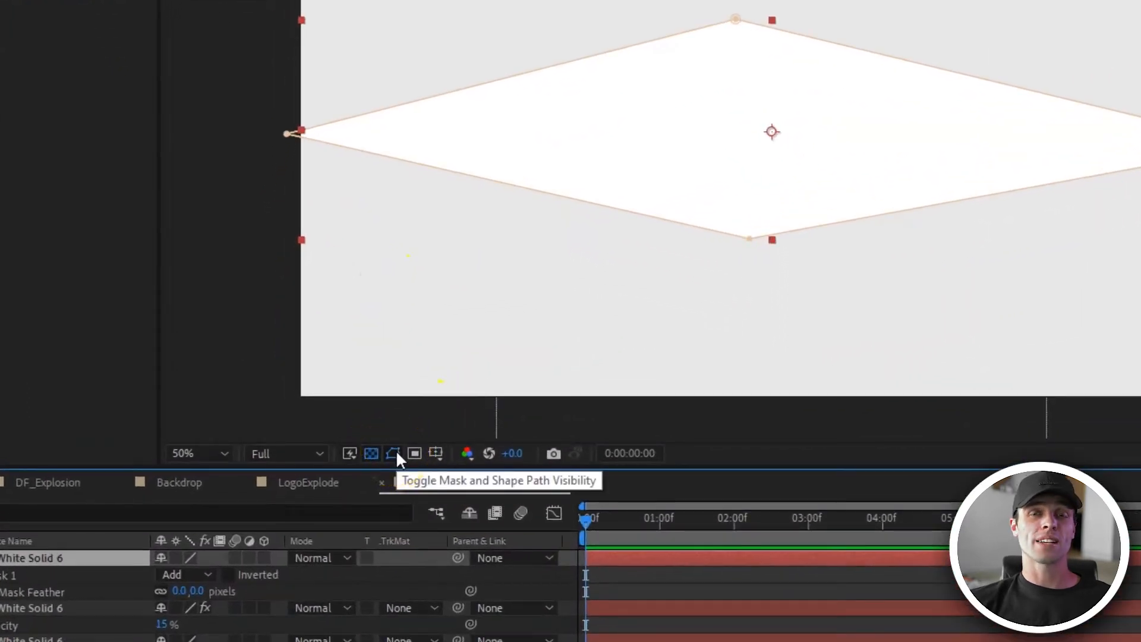
click(393, 453)
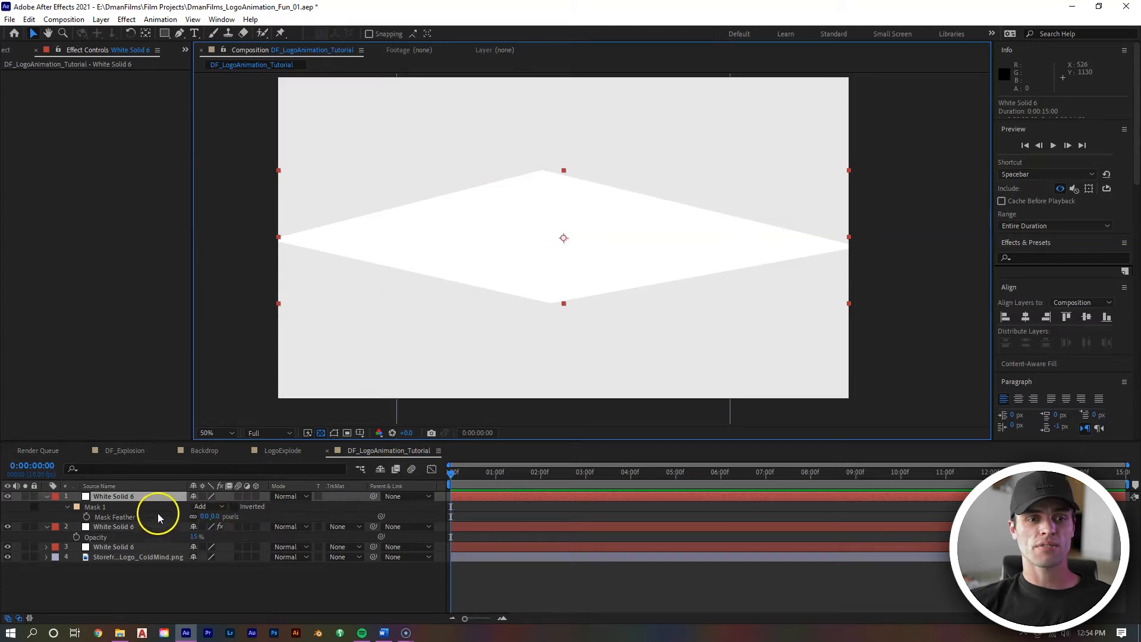
mouse_move(216, 515)
mouse_down()
mouse_move(205, 520)
mouse_move(237, 514)
mouse_up()
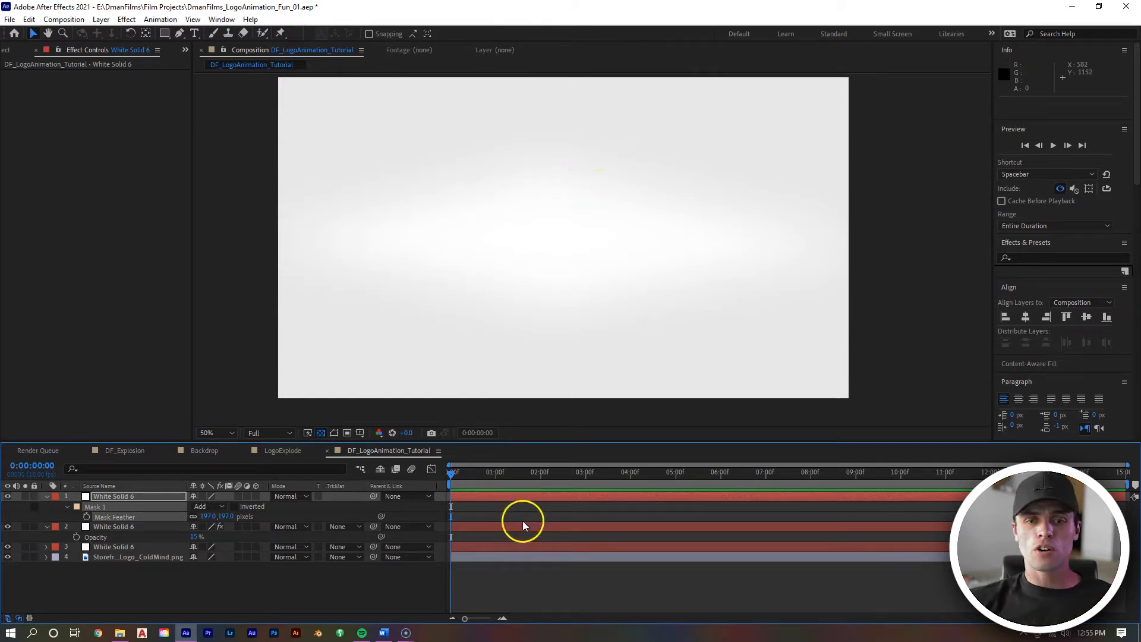
Step: Pre-compose the three white solids as "Backdrop" and move the new layer below the logo
shift+click(518, 547)
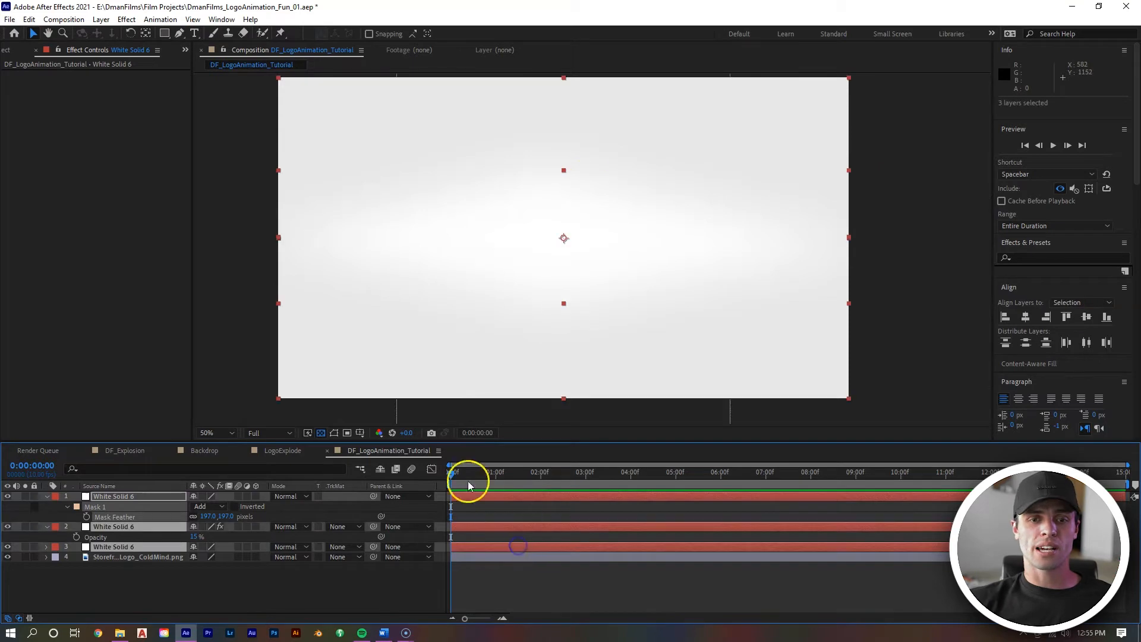
right_click(506, 530)
click(553, 451)
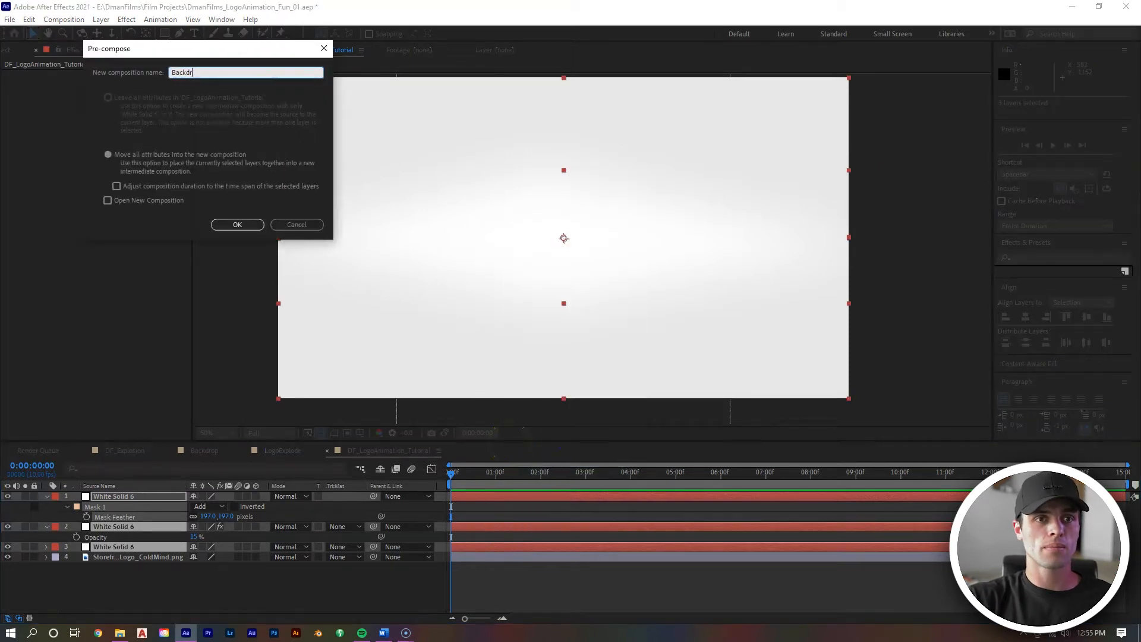
key(Return)
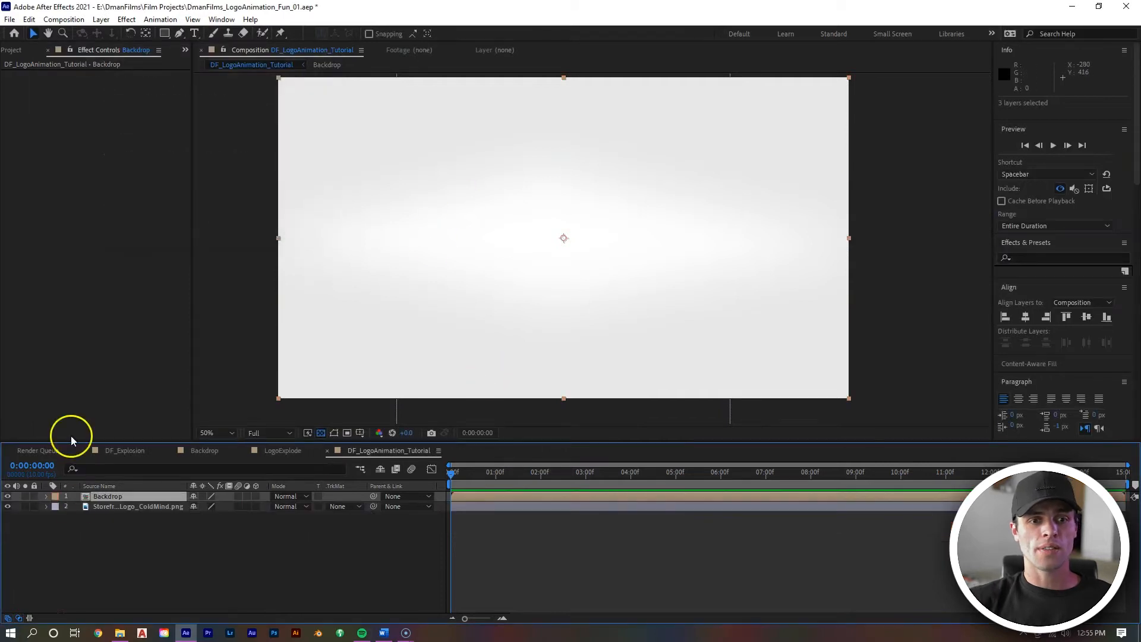
drag(101, 498, 105, 519)
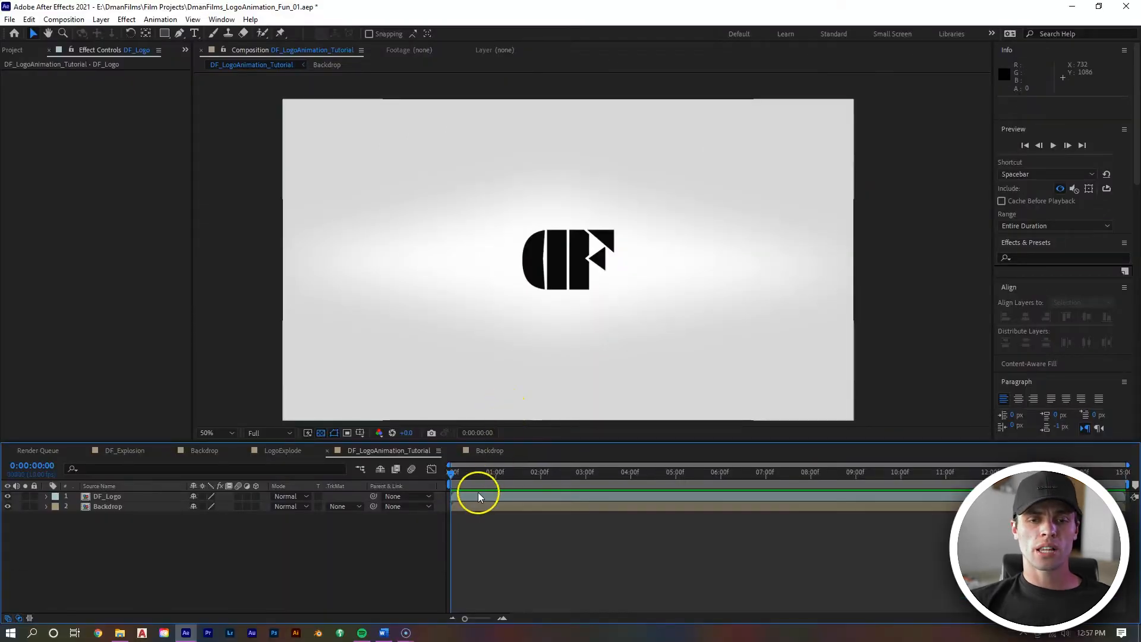
Step: Duplicate the DF_Logo layer four times, giving one copy for each of the logo's five pieces
click(479, 497)
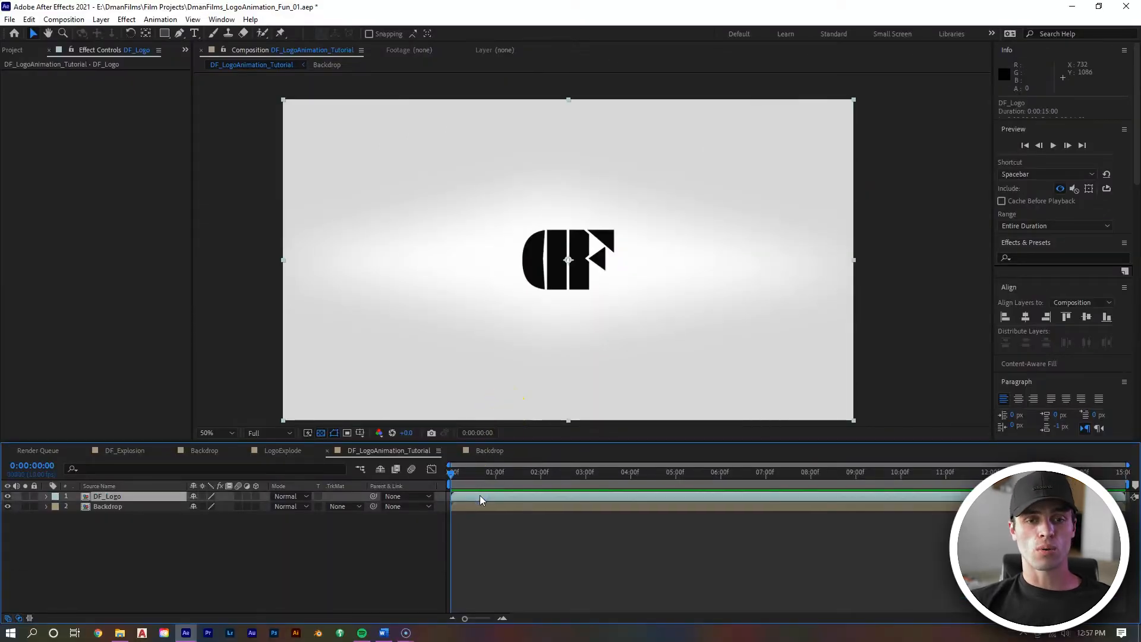
key(ctrl+d)
key(ctrl+d)
key(ctrl+d)
key(ctrl+d)
click(67, 496)
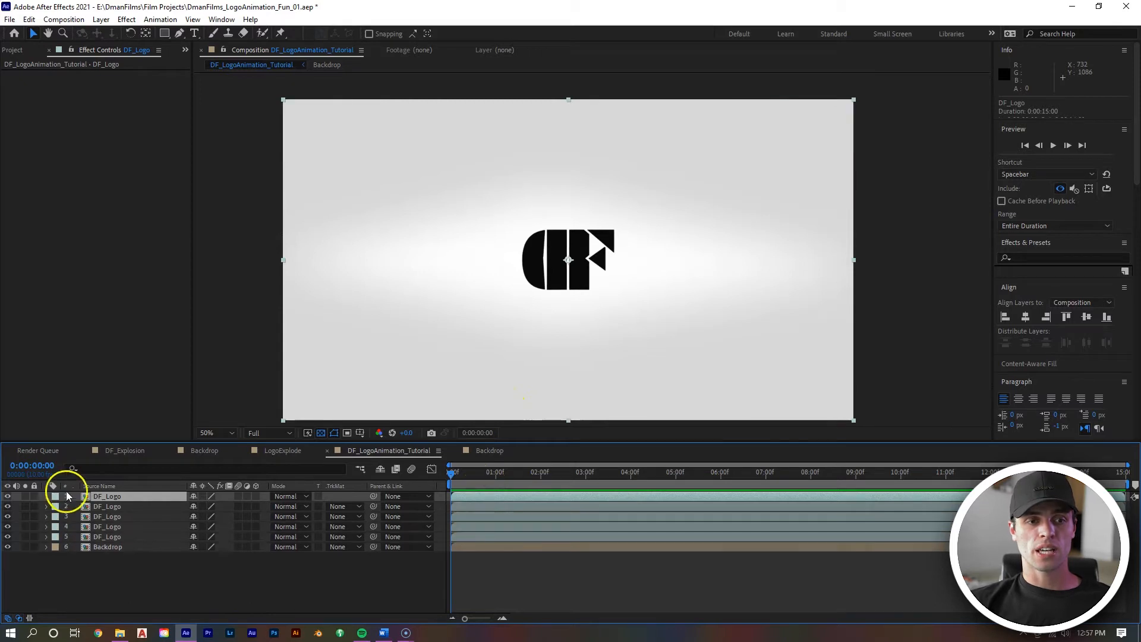
click(118, 507)
click(116, 517)
click(114, 526)
click(113, 537)
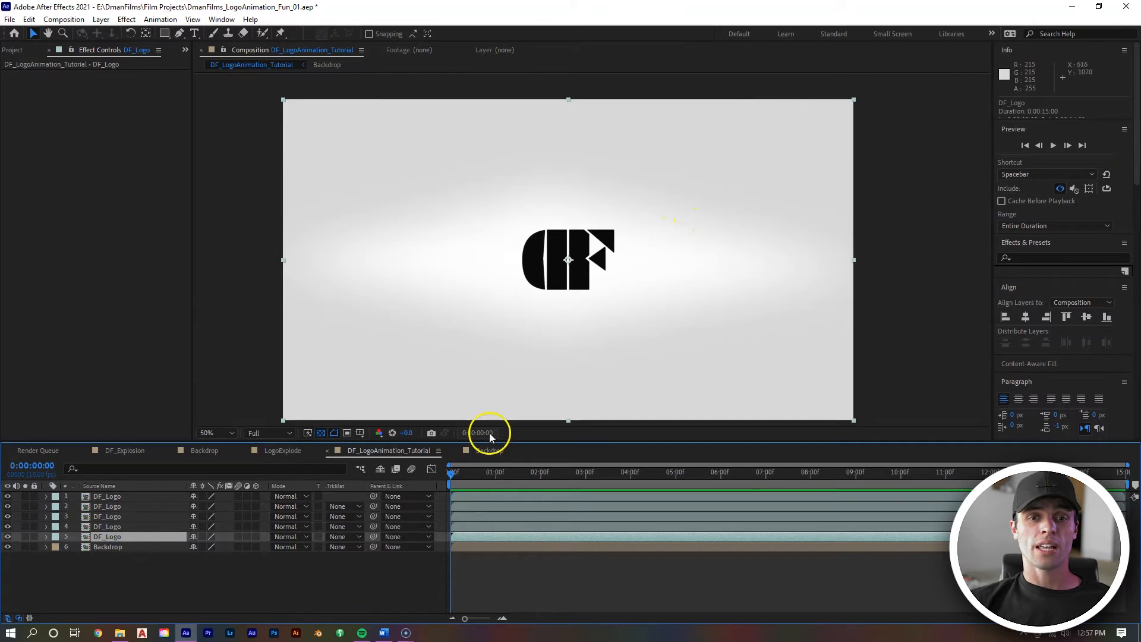
Step: Draw a closed, curved Pen mask around the rounded left piece of the logo on the topmost DF_Logo layer
click(470, 498)
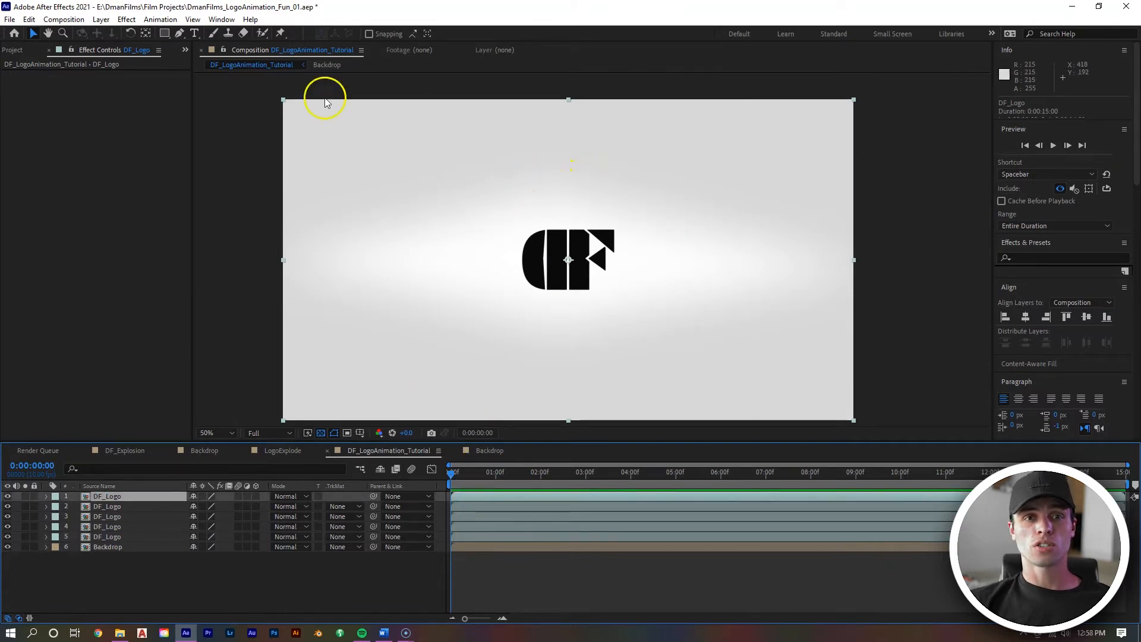
click(182, 36)
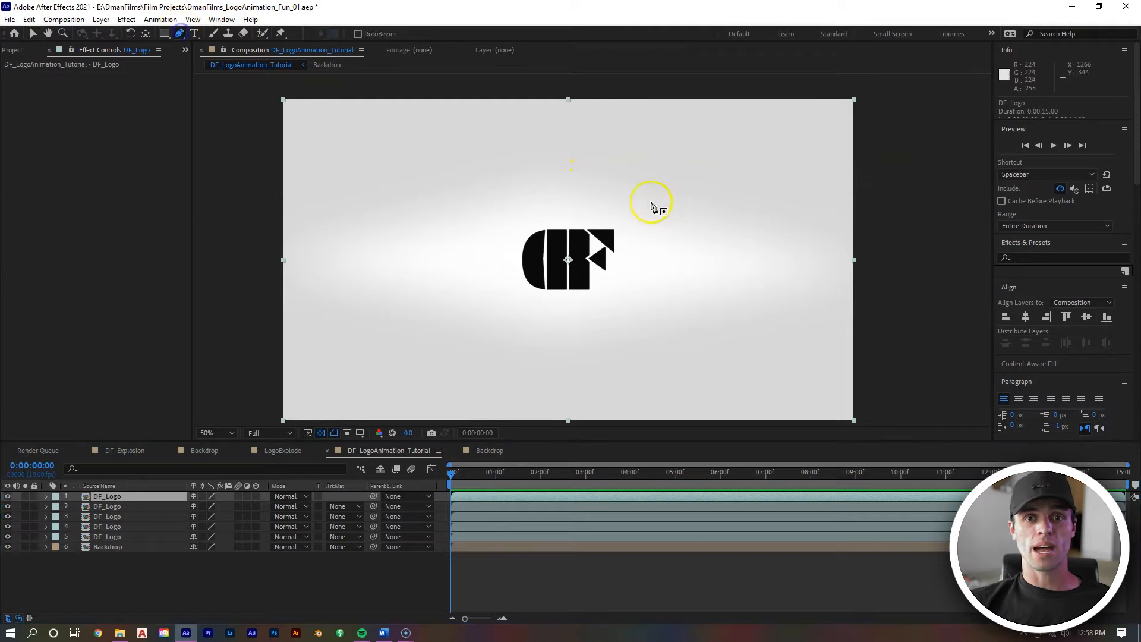
scroll(441, 250, up, 4)
click(550, 97)
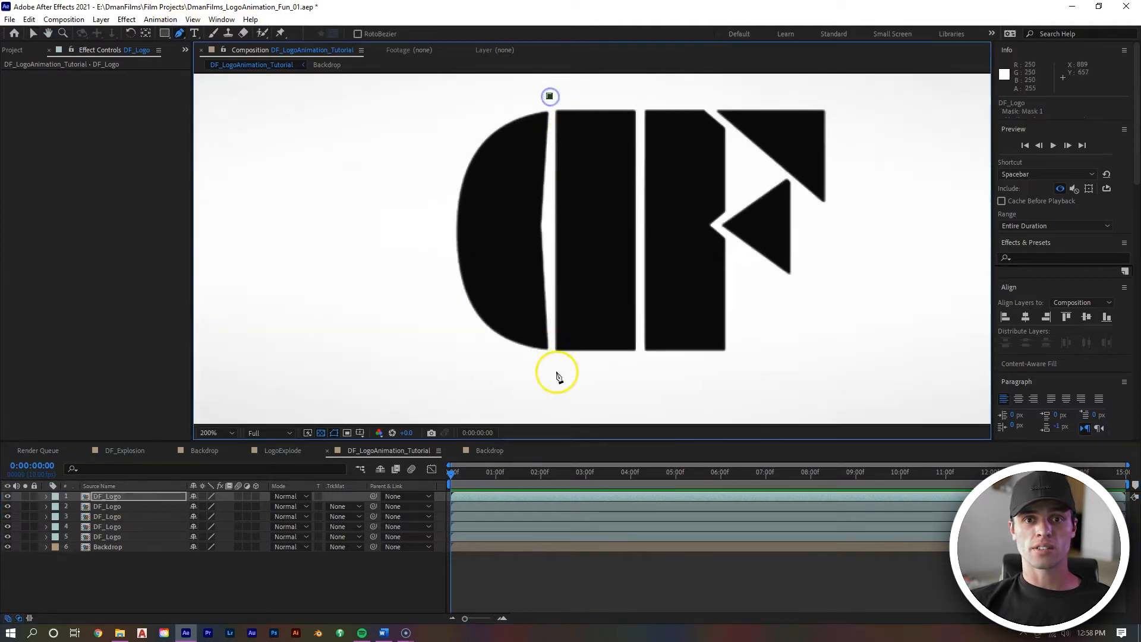
click(551, 362)
click(469, 344)
drag(470, 343, 450, 293)
drag(448, 139, 479, 107)
click(549, 95)
Step: Draw a closed Pen mask around the logo's left column on the second DF_Logo layer
click(512, 508)
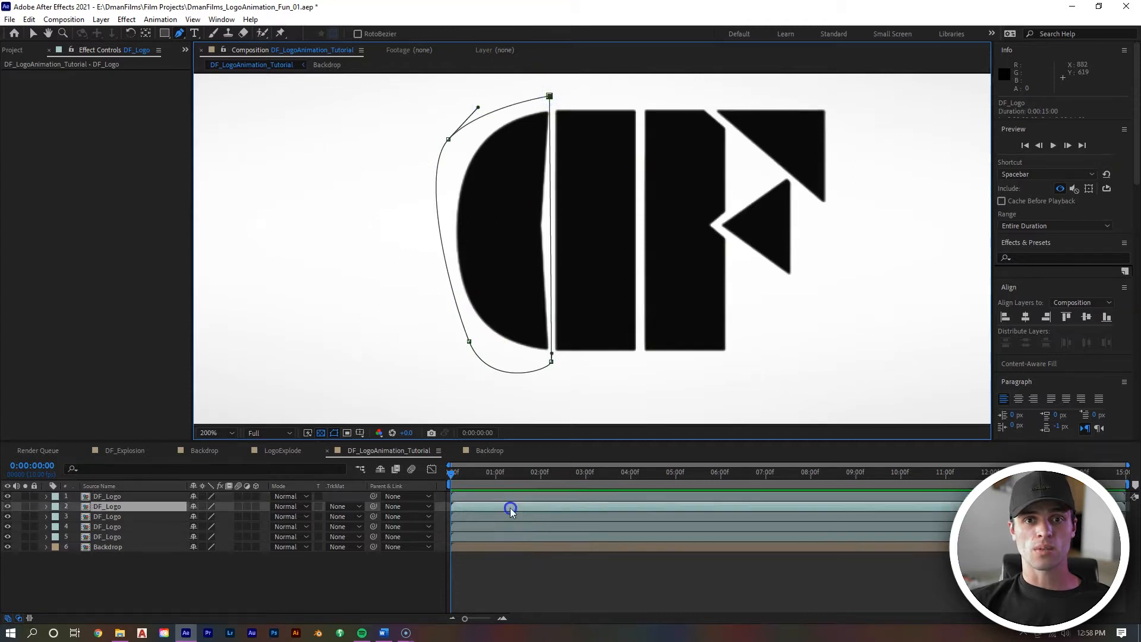
drag(587, 217, 540, 231)
click(508, 115)
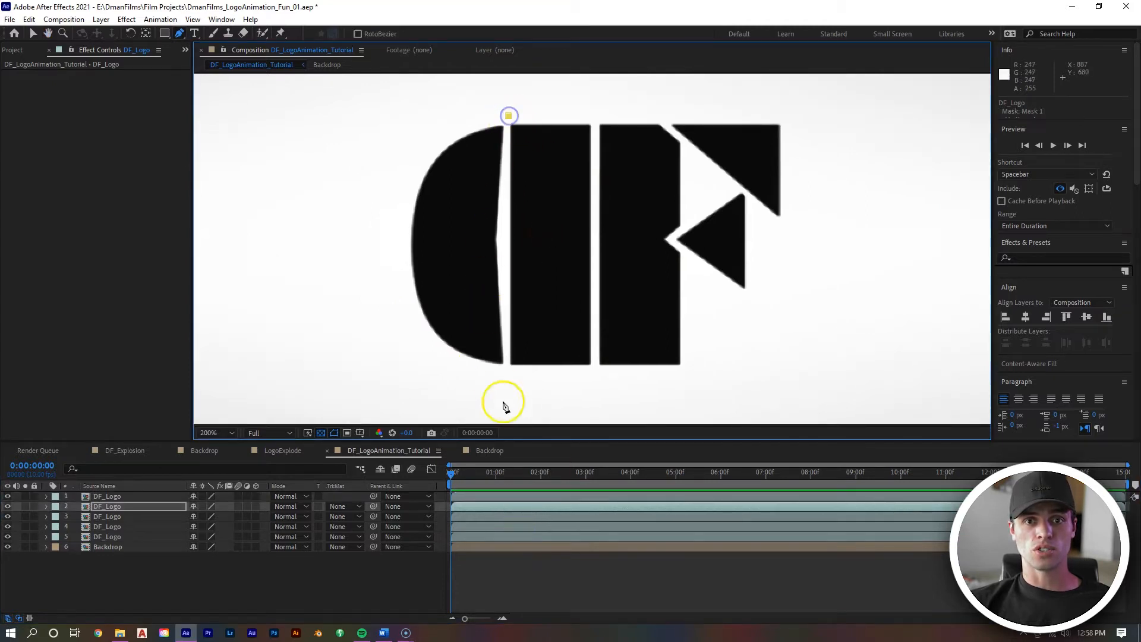
click(507, 384)
click(598, 375)
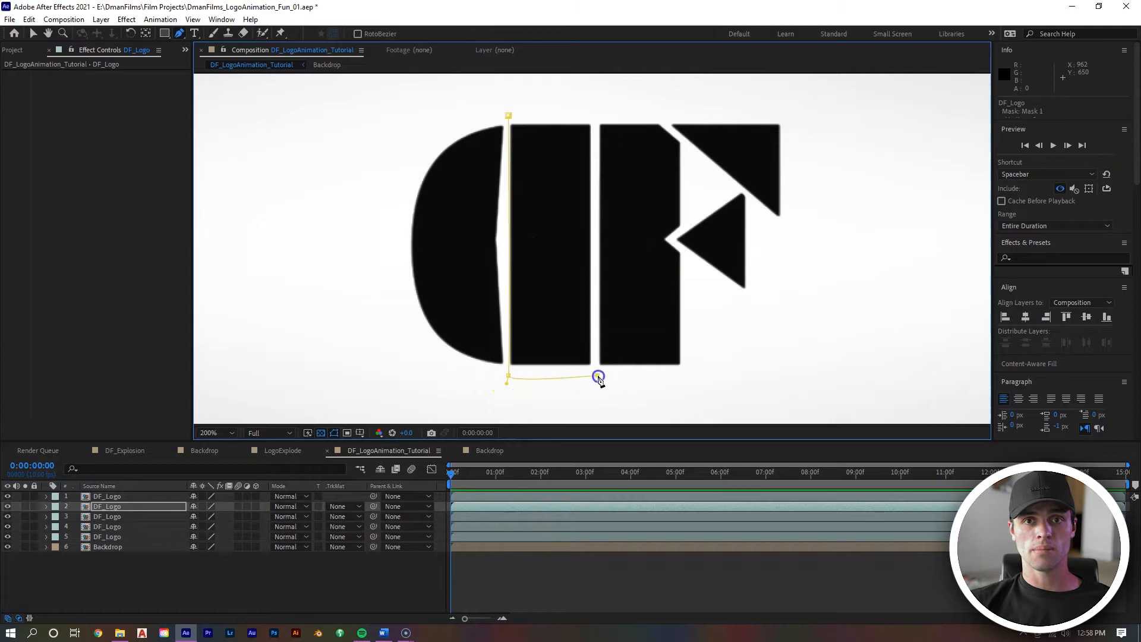
drag(441, 376, 438, 359)
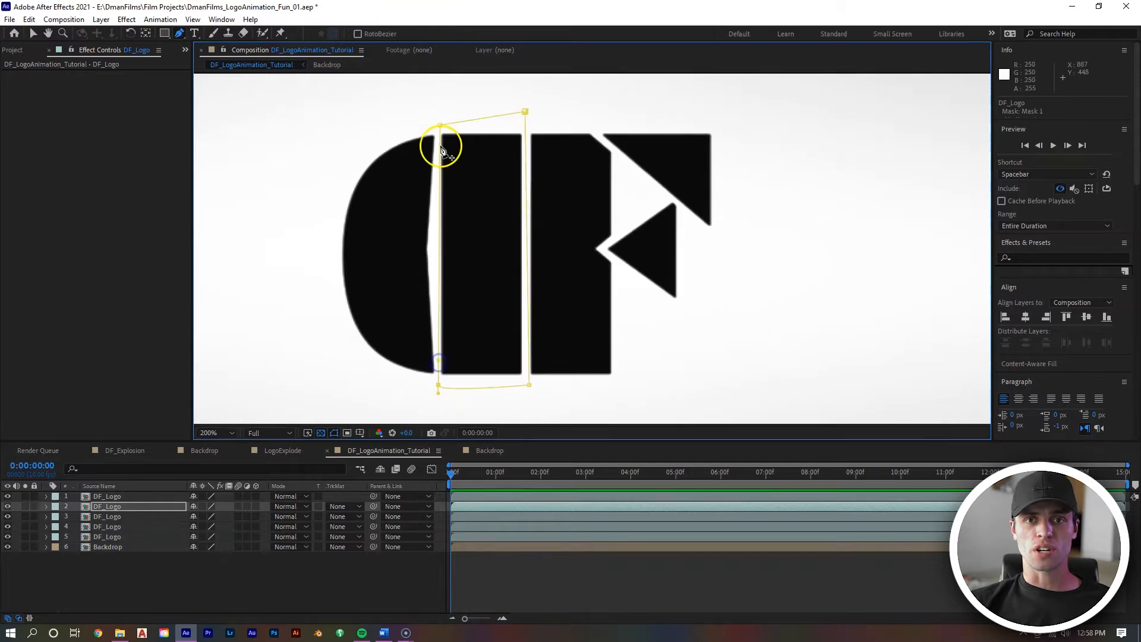
Step: Mask the right column, small triangle and large triangle separately on the third, fourth and fifth DF_Logo layers
drag(515, 145, 478, 151)
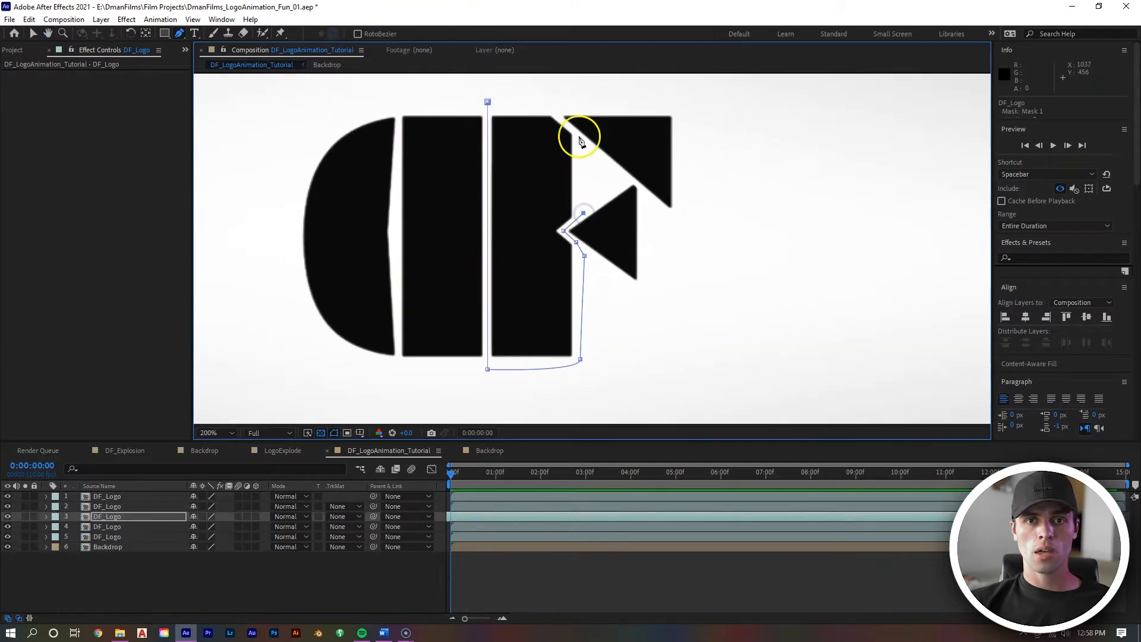
click(477, 527)
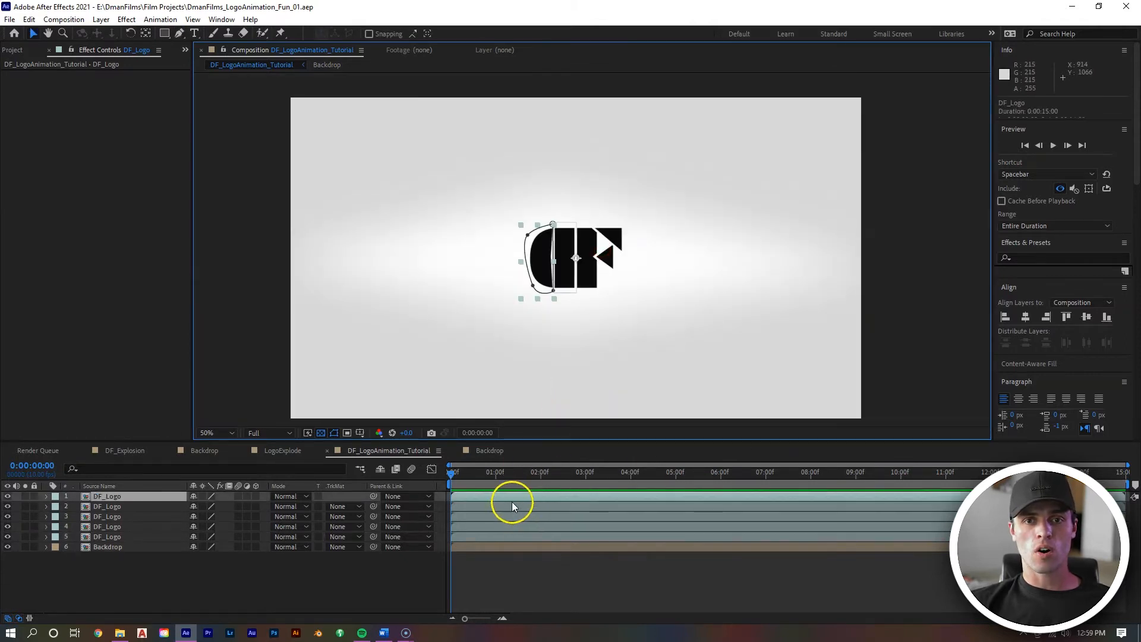
Step: Check the five DF_Logo layers one by one to see which logo piece each mask isolates
click(512, 506)
click(514, 516)
click(515, 526)
click(517, 535)
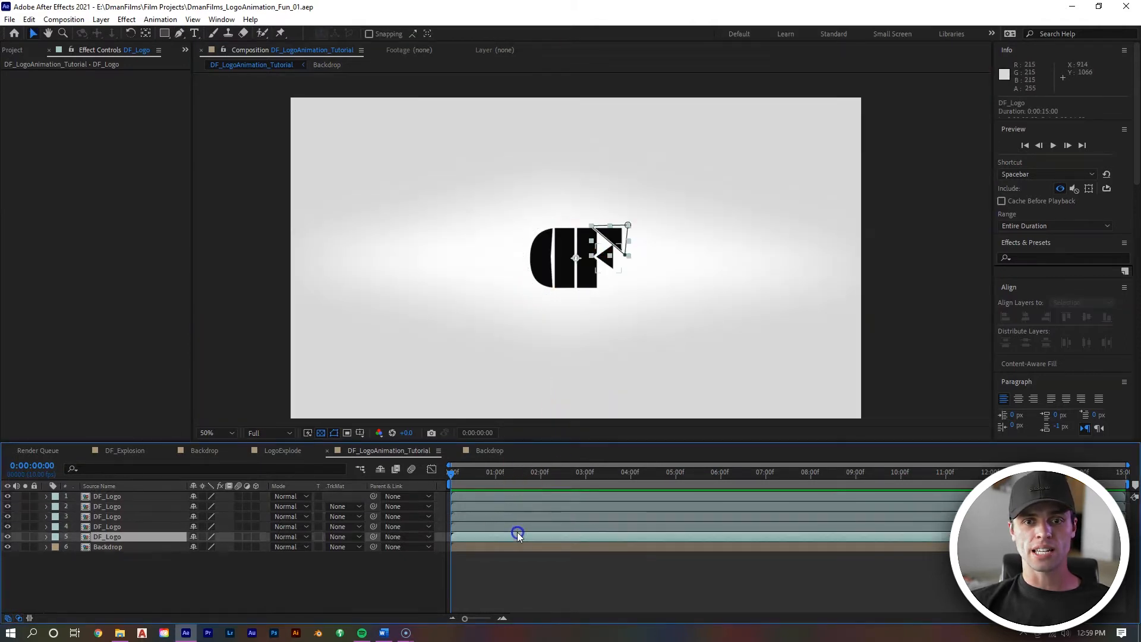
click(512, 519)
click(514, 523)
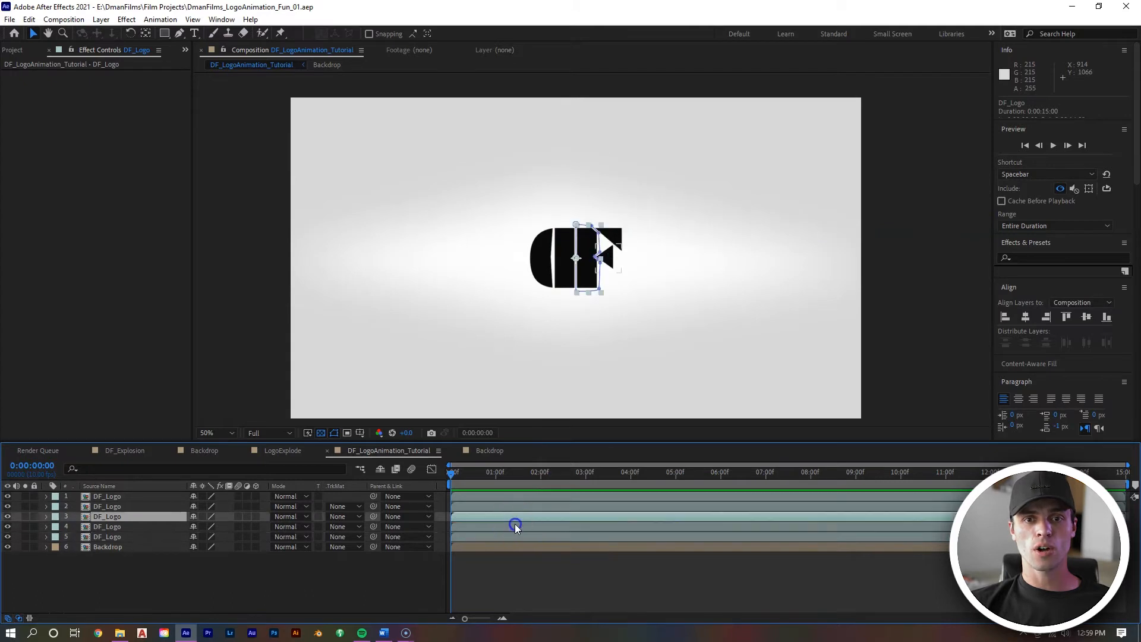
click(544, 256)
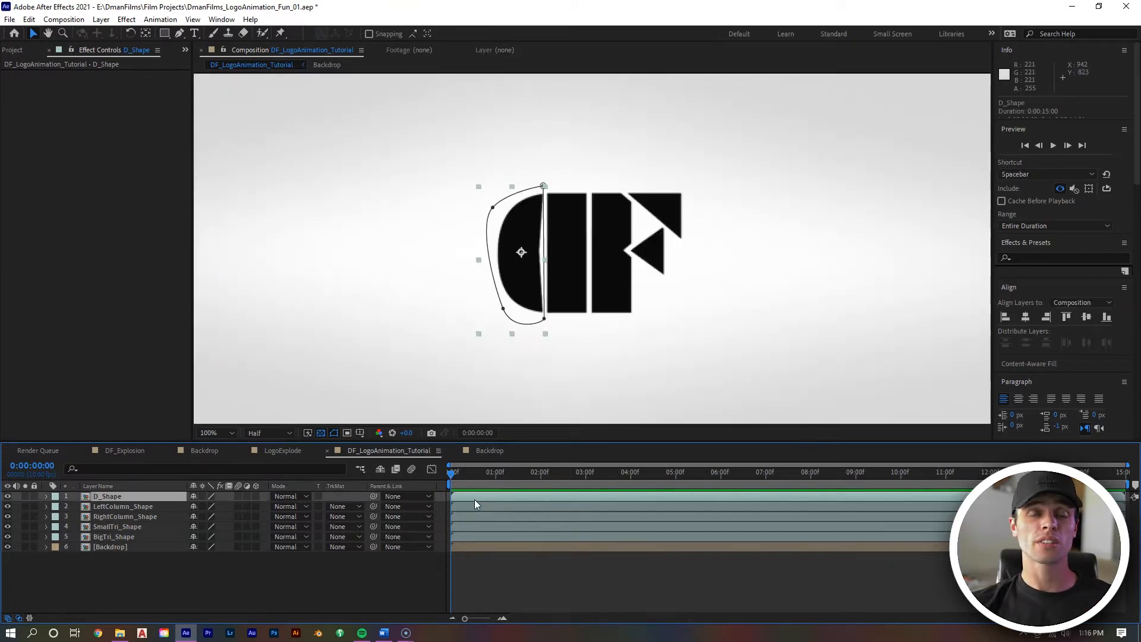
Step: Add Rotation, Scale and Position keyframes to D_Shape at 0:00:00:00 and show all three animated properties together
click(470, 499)
key(r)
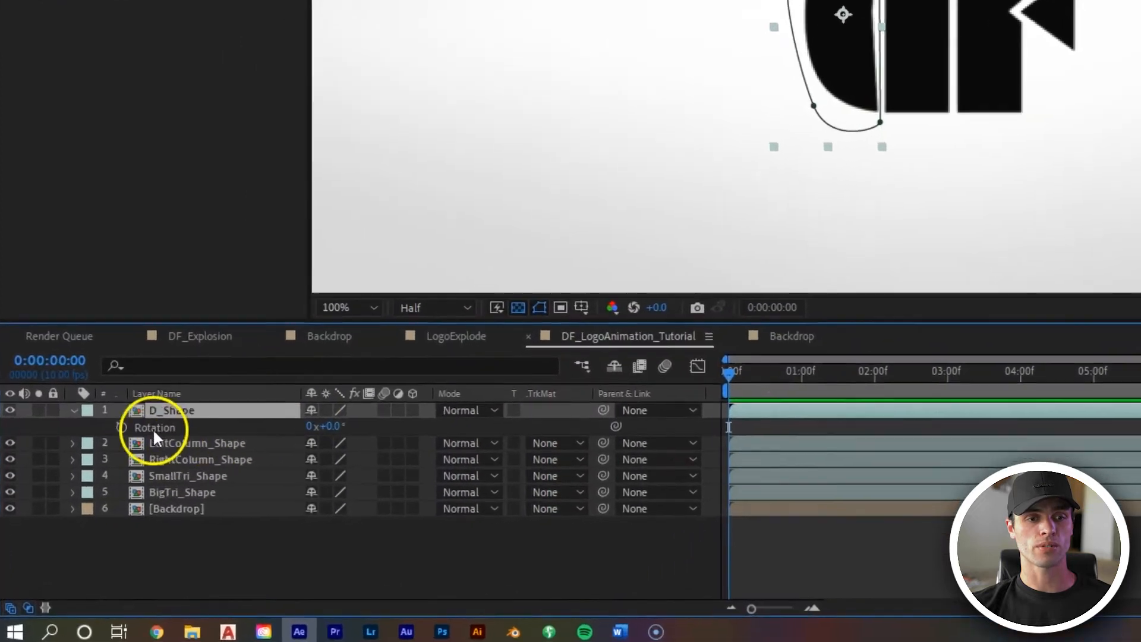
click(122, 428)
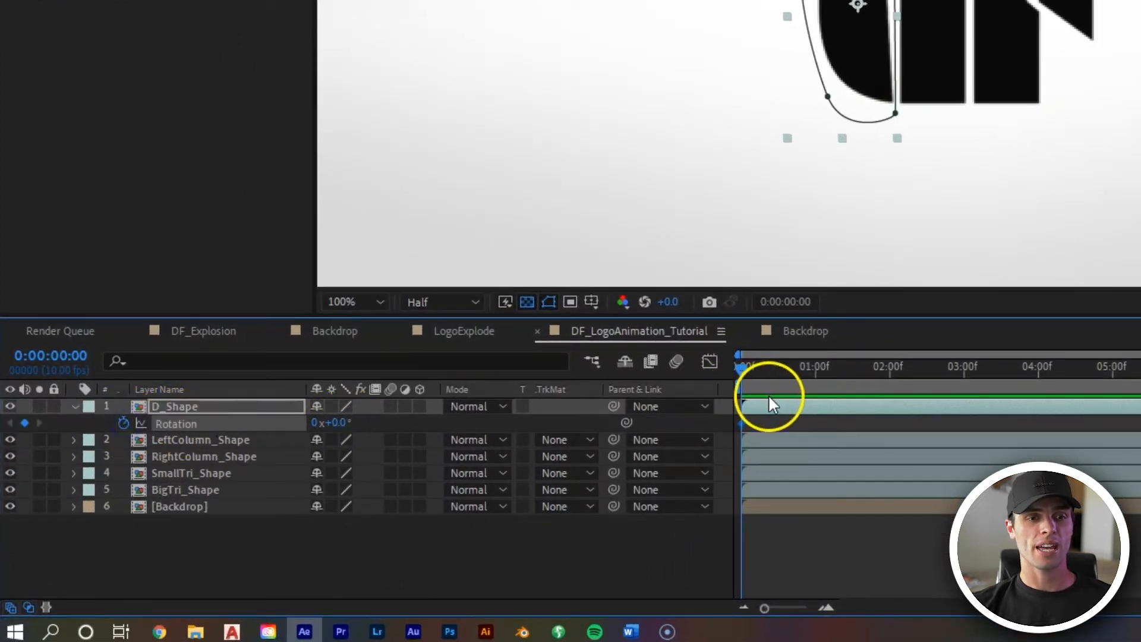
key(s)
click(123, 423)
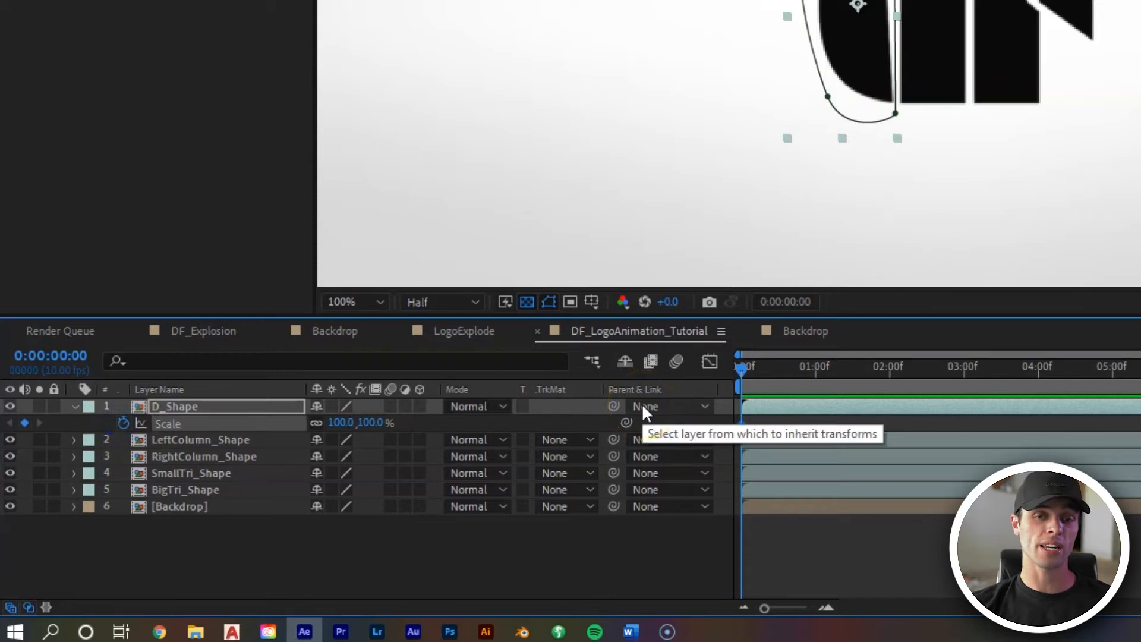
click(734, 403)
key(p)
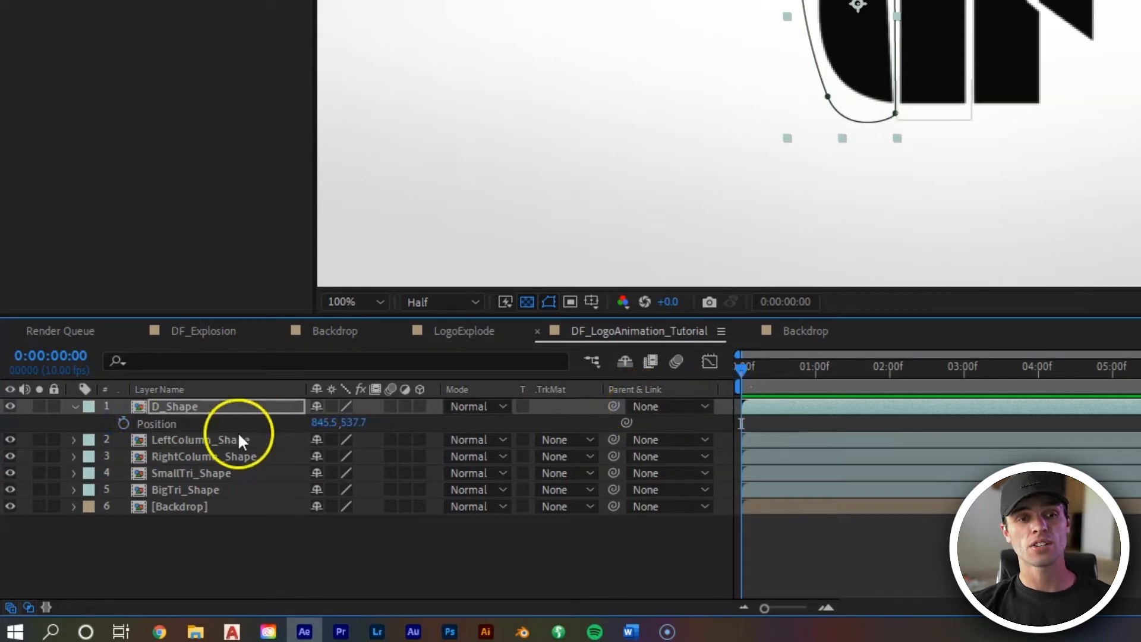
click(125, 421)
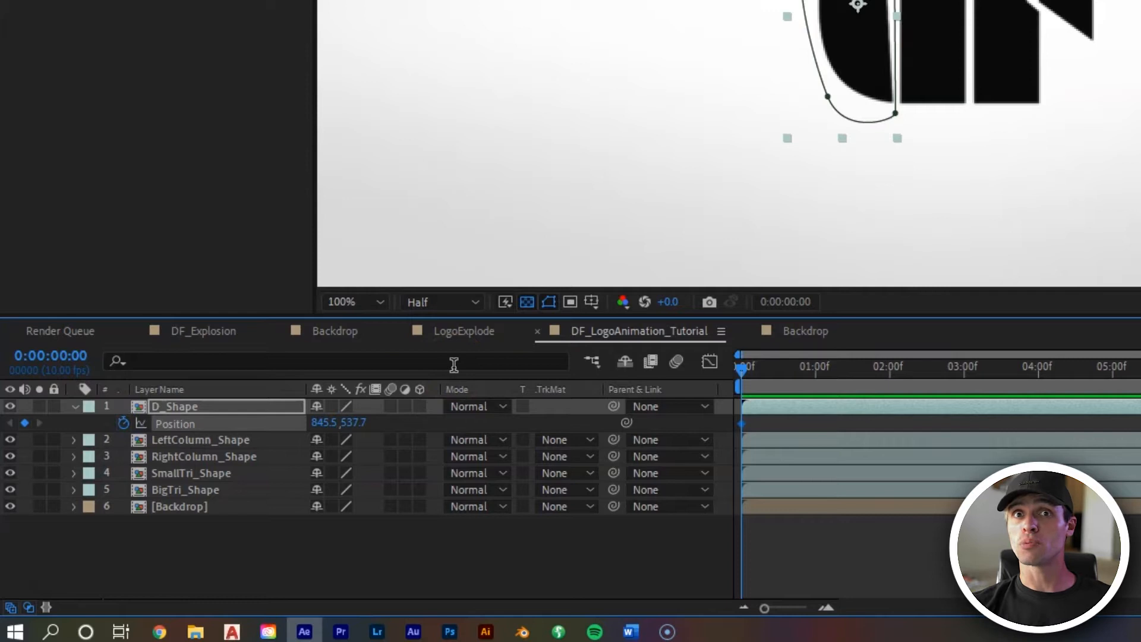
key(u)
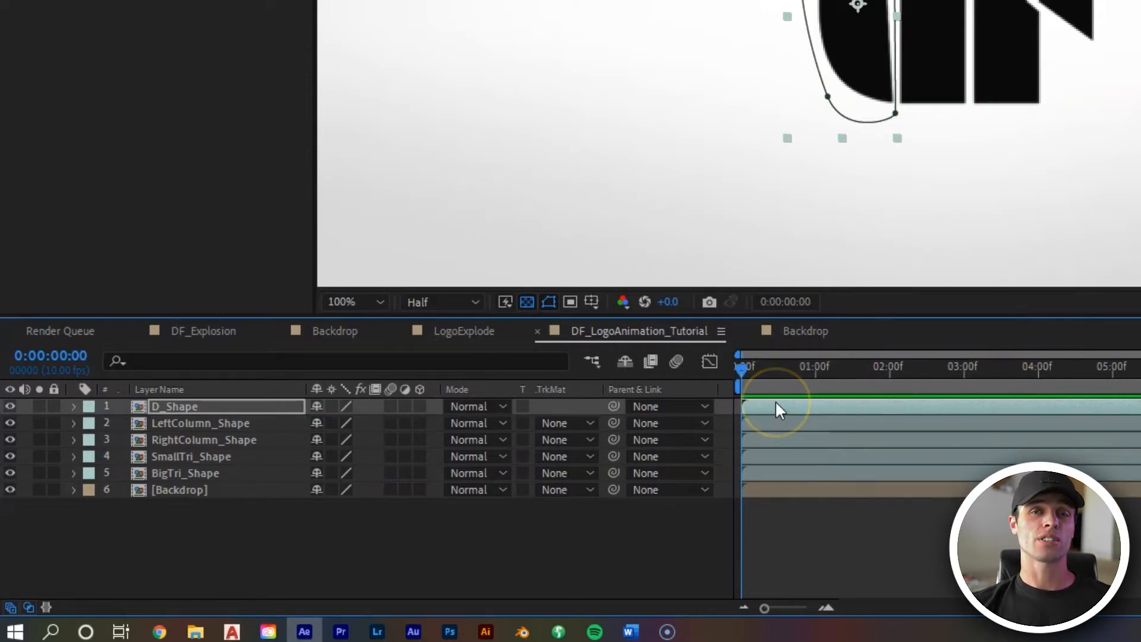
key(u)
Step: Keyframe D_Shape's Position at frame 5, shifting the piece slightly right to 856.5, 537.7 so it meets the left column
click(753, 442)
drag(765, 607, 807, 607)
click(714, 360)
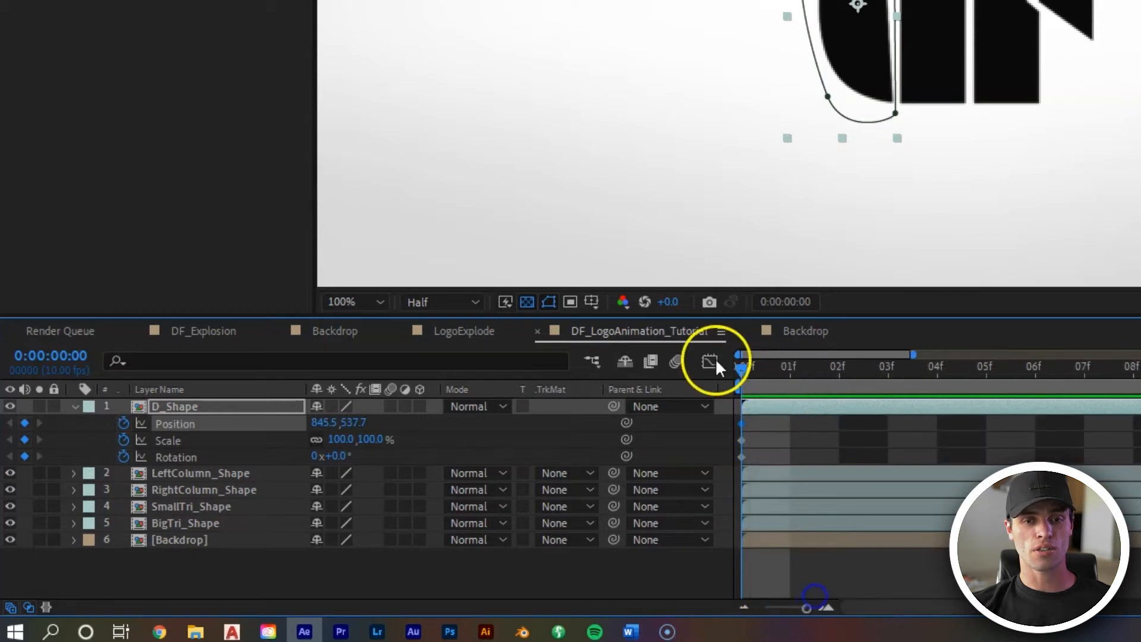
click(786, 609)
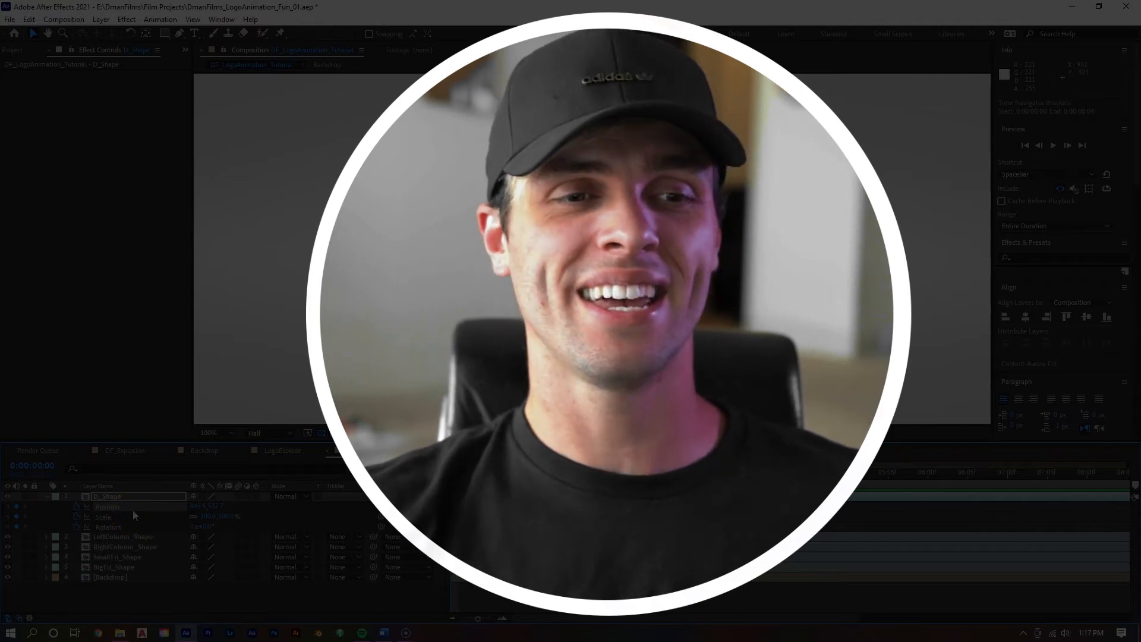
click(503, 618)
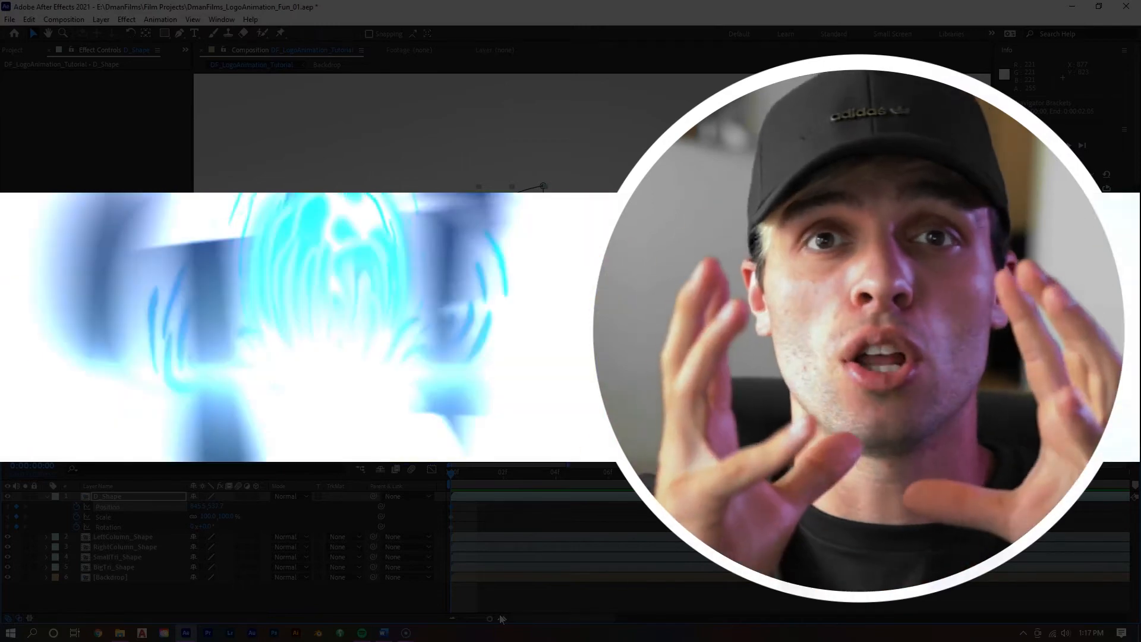
drag(452, 471, 569, 469)
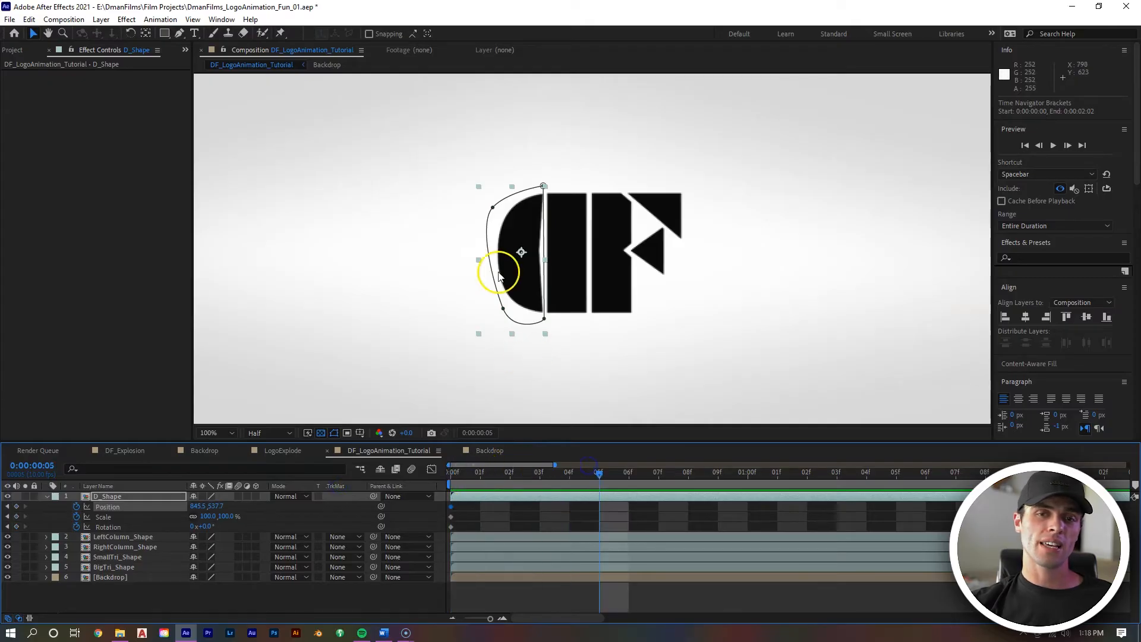
scroll(502, 265, up, 2)
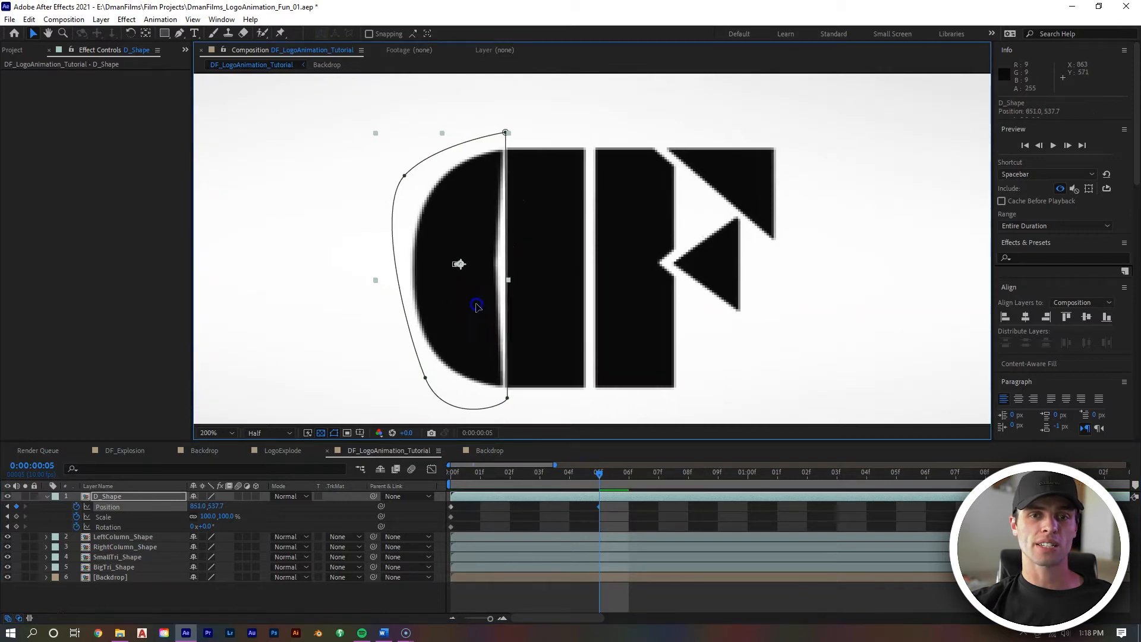
mouse_move(473, 308)
mouse_down()
mouse_move(353, 298)
mouse_move(407, 290)
mouse_move(361, 289)
mouse_move(452, 306)
mouse_move(453, 268)
mouse_move(386, 298)
mouse_move(483, 303)
mouse_up()
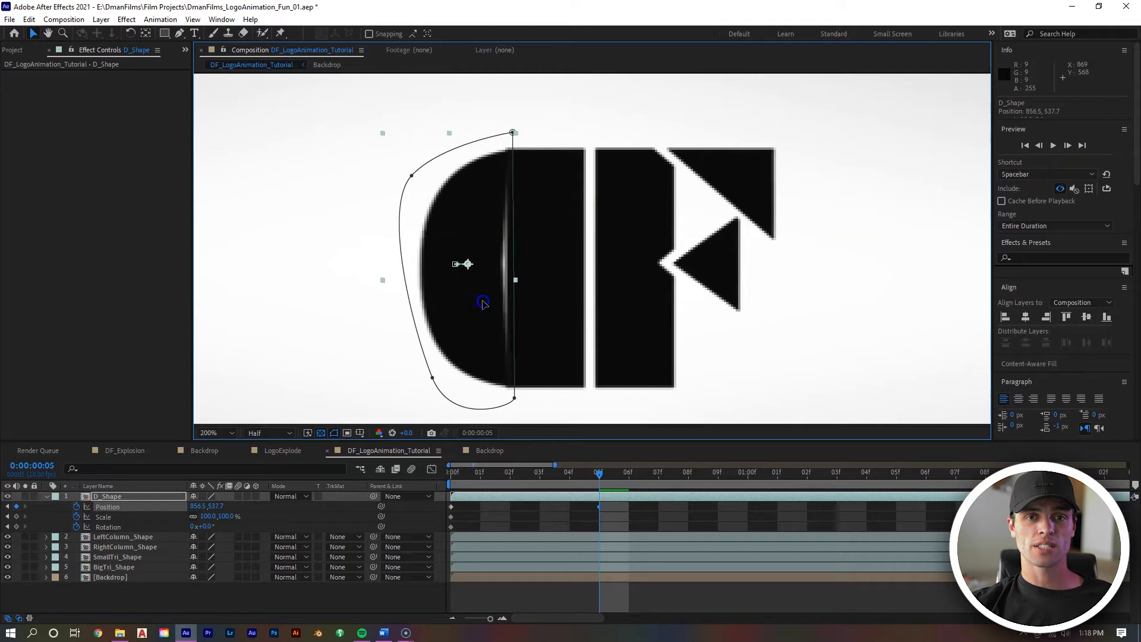
Step: Keyframe D_Shape's Position at 0:00:01:09, moving the piece to the upper left of the frame at about 54.5, 235.7
drag(624, 474, 837, 476)
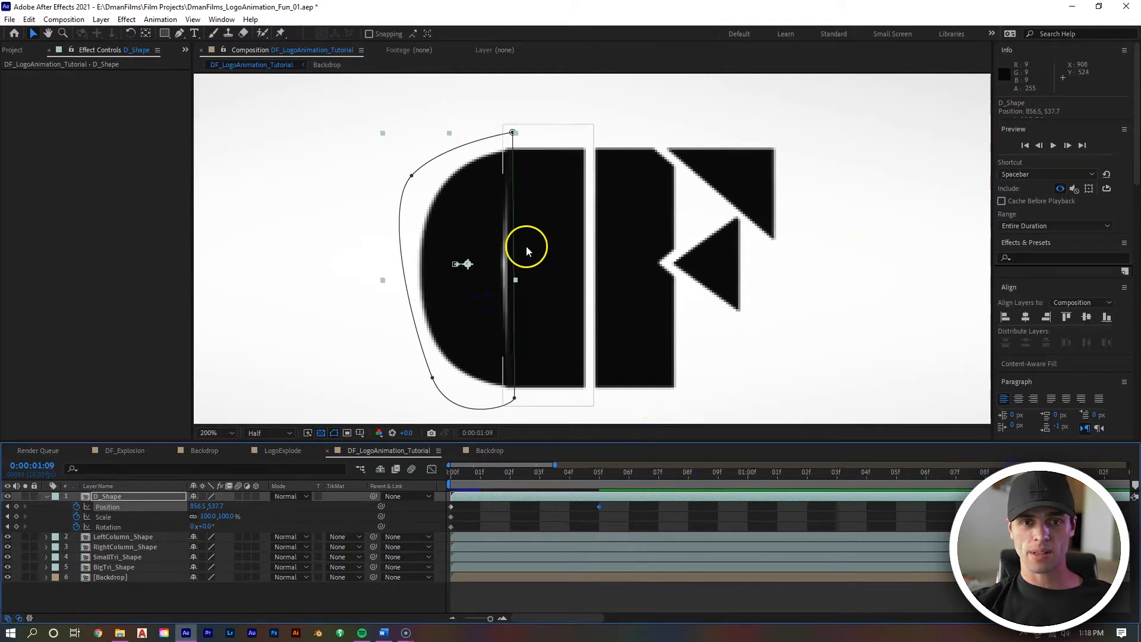
scroll(526, 245, down, 4)
drag(587, 269, 349, 177)
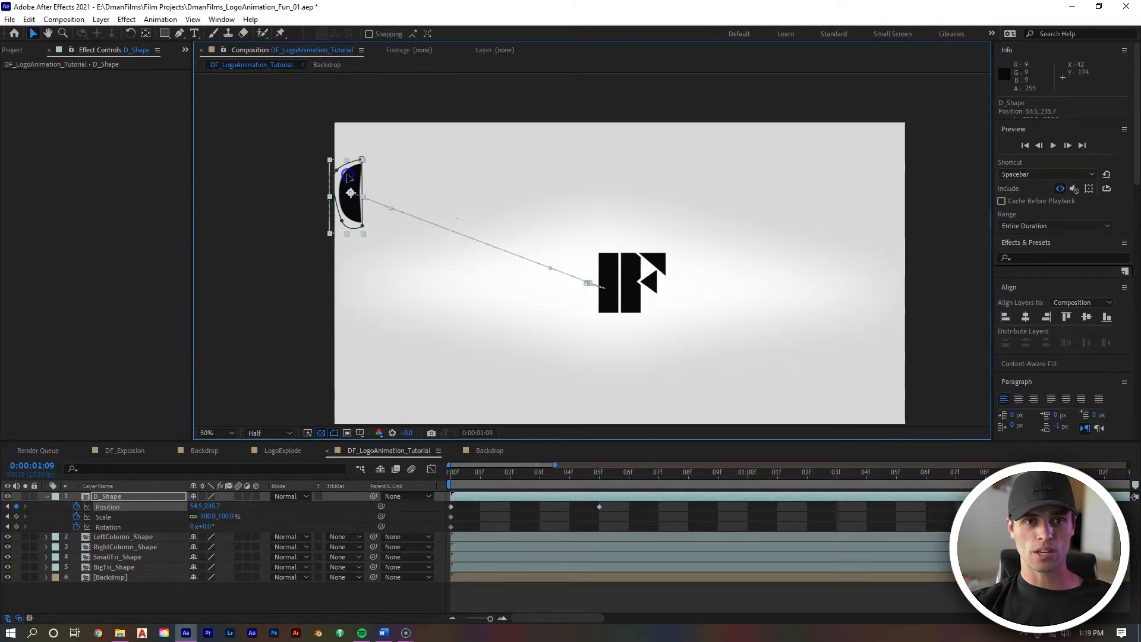
Step: Preview the D_Shape movement from the start and examine its motion path around the frame 5 Position keyframe
click(448, 476)
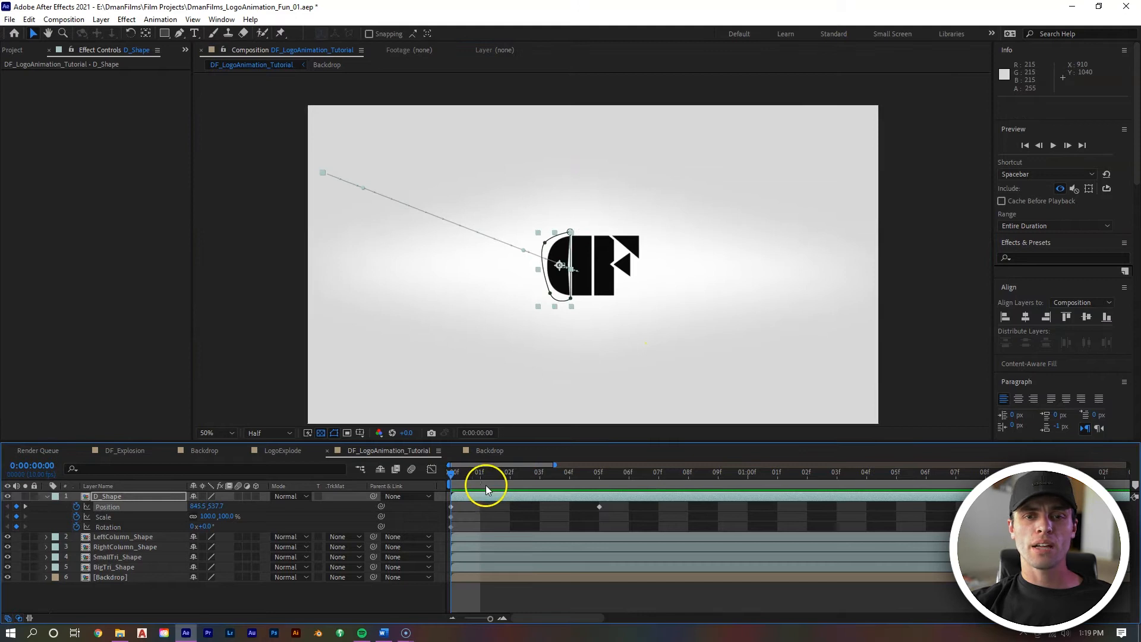
key(space)
drag(573, 486, 539, 482)
scroll(621, 262, up, 2)
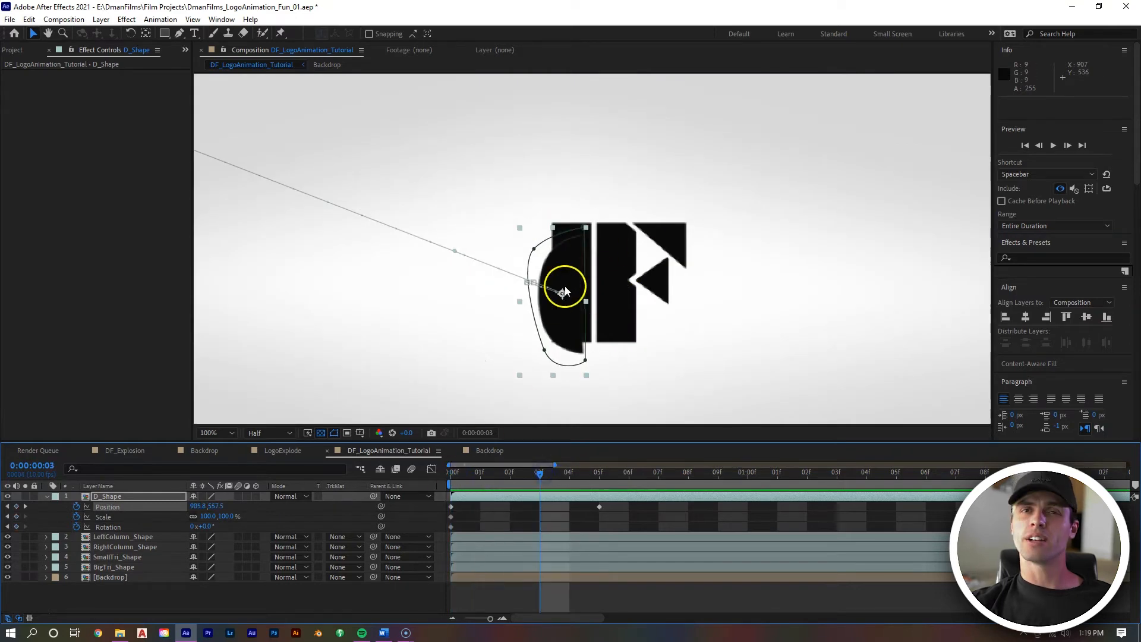
scroll(581, 316, up, 4)
key(Home)
click(478, 498)
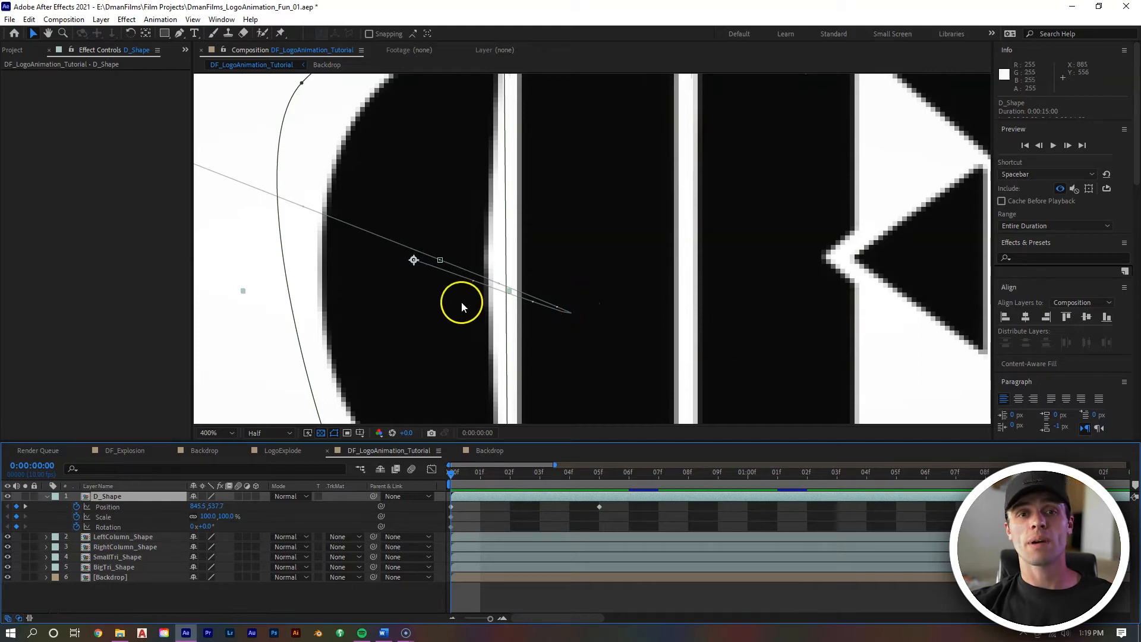
click(409, 267)
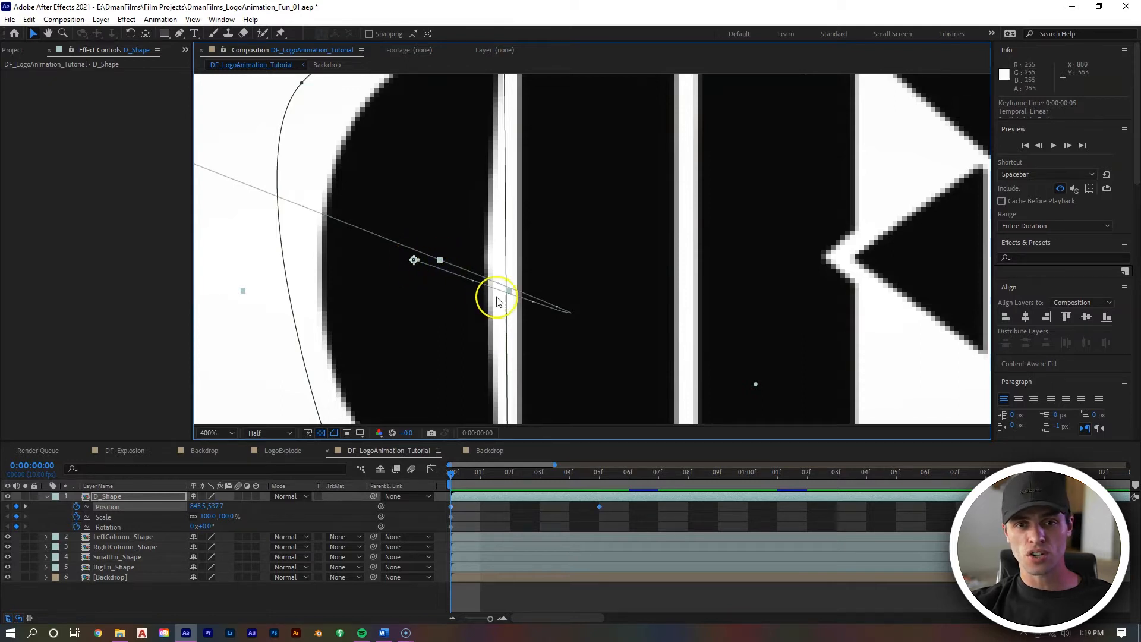
drag(464, 473, 393, 477)
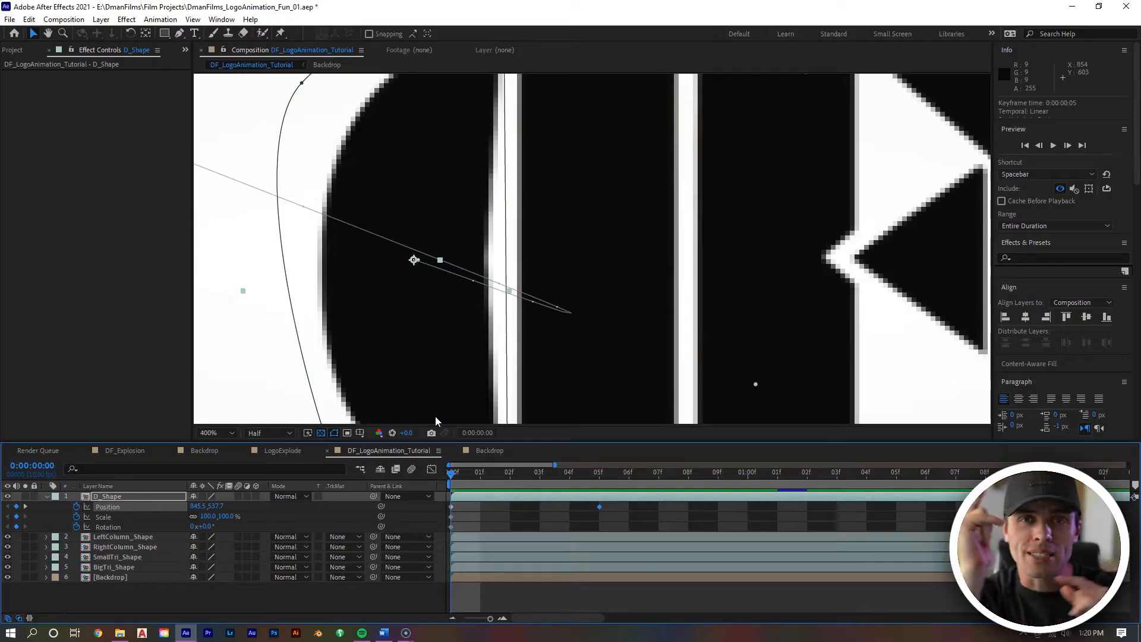
Step: Set the spatial interpolation of D_Shape's second Position keyframe to Linear and preview the animation
click(119, 496)
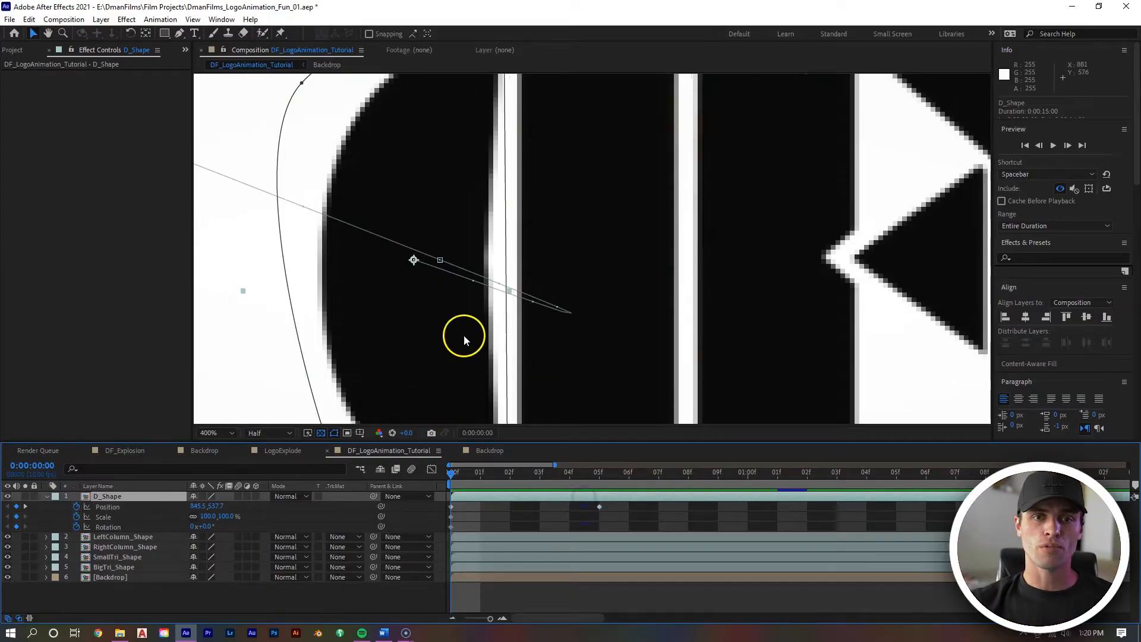
click(440, 261)
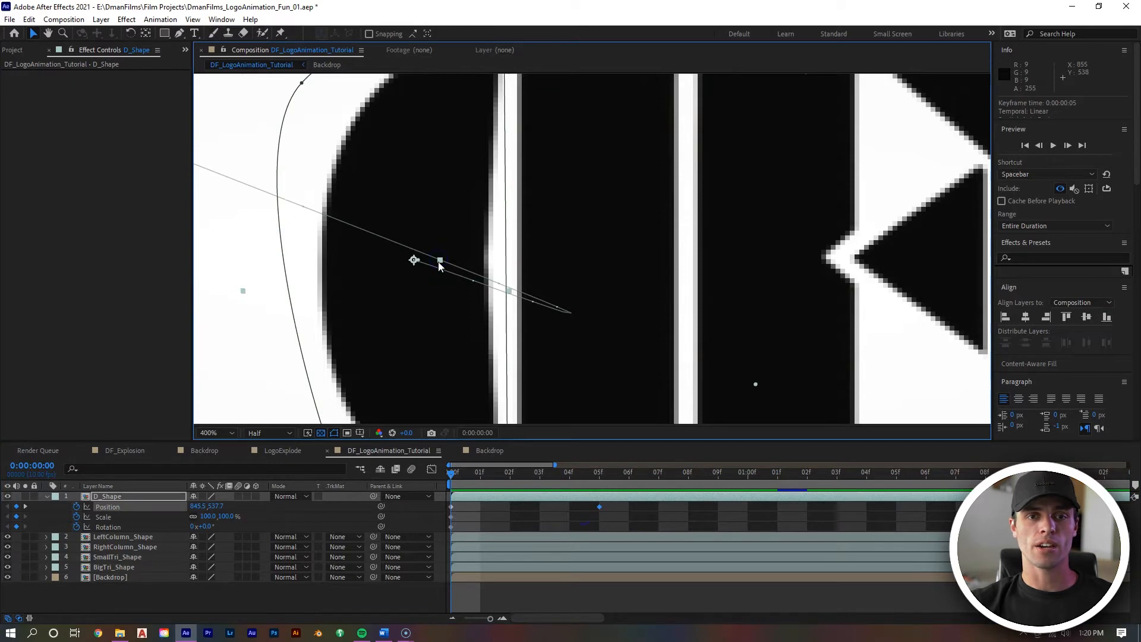
right_click(440, 261)
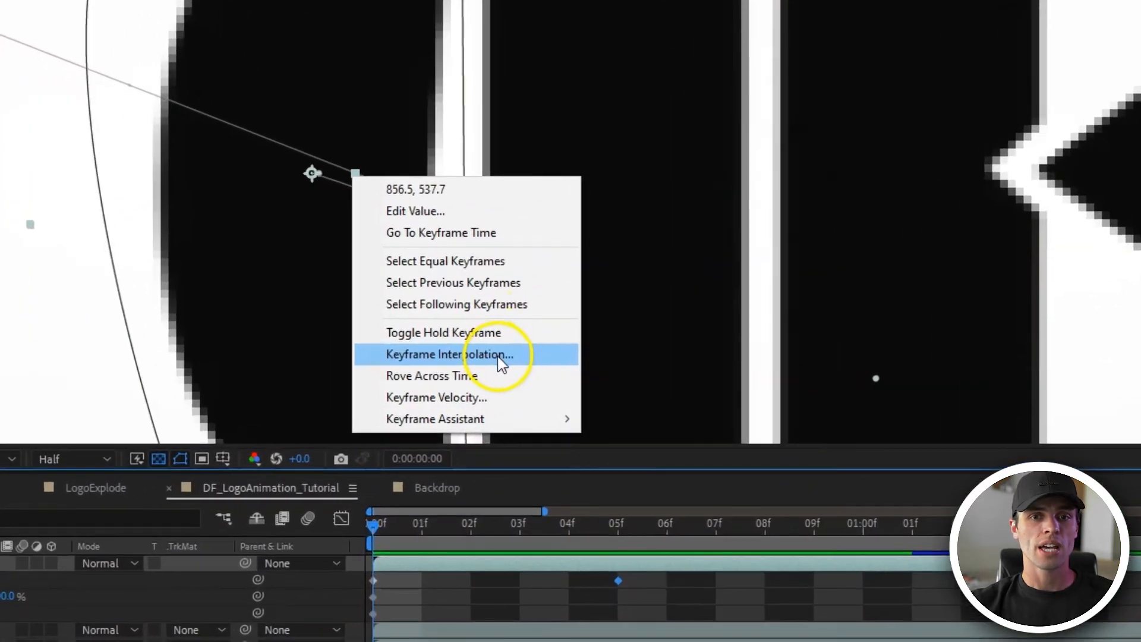
click(508, 358)
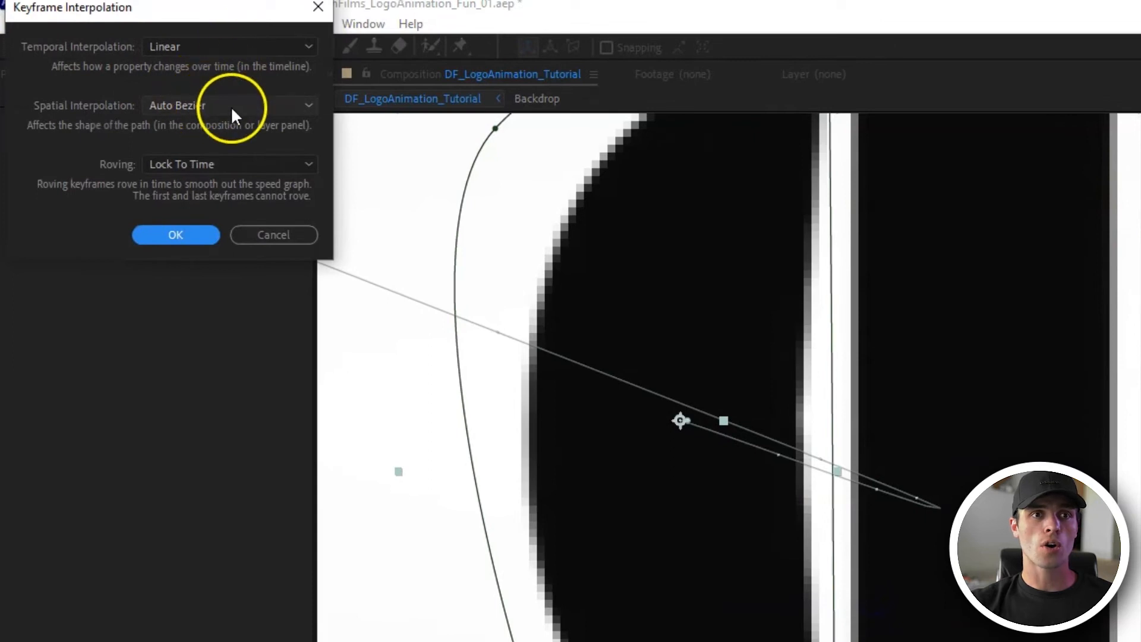
click(265, 102)
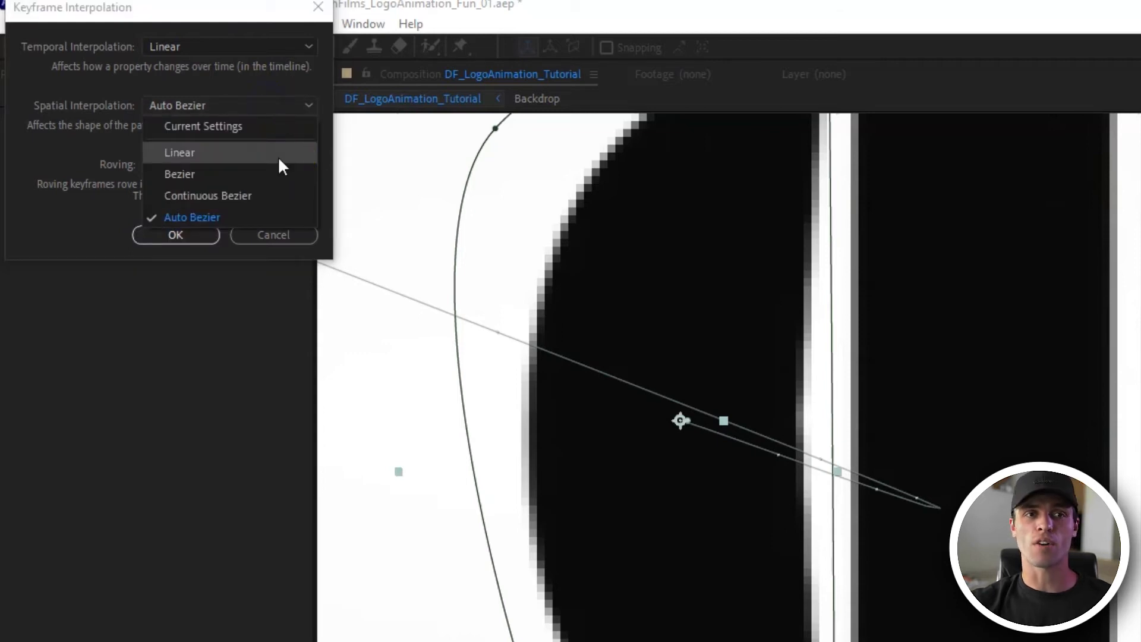
click(277, 156)
click(191, 234)
click(746, 513)
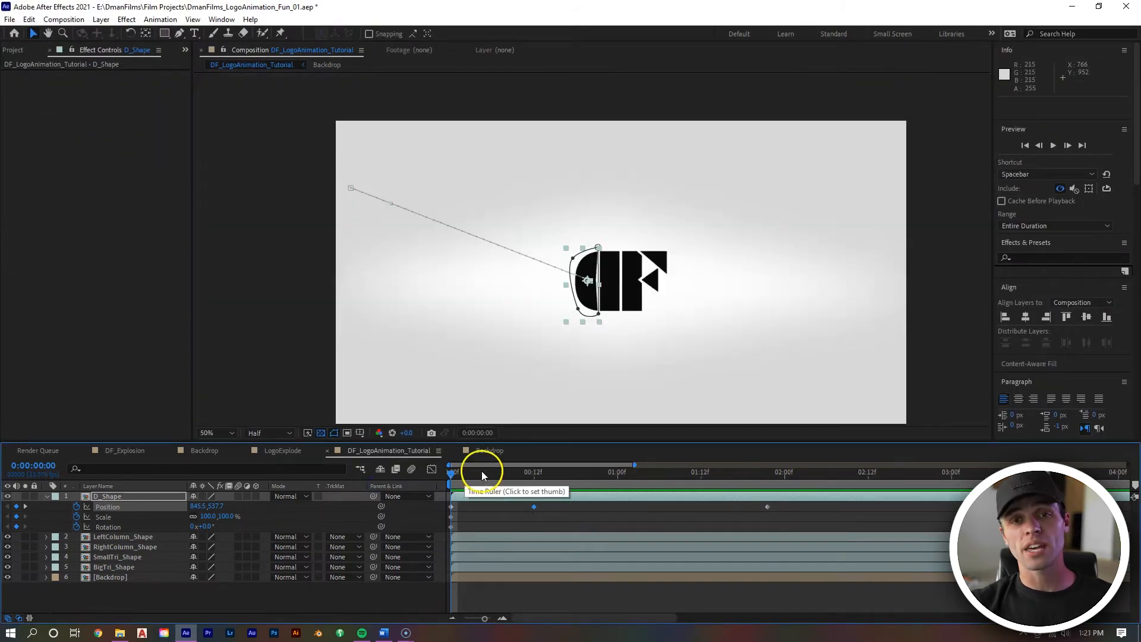
key(space)
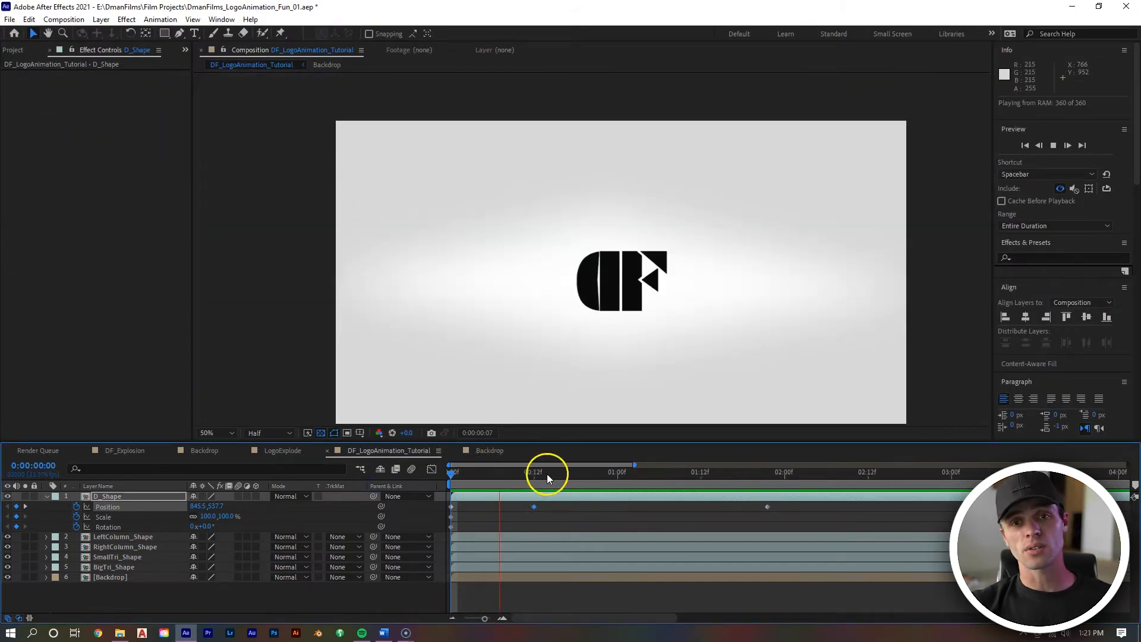
Step: Apply Easy Ease to all three of D_Shape's Position keyframes
key(space)
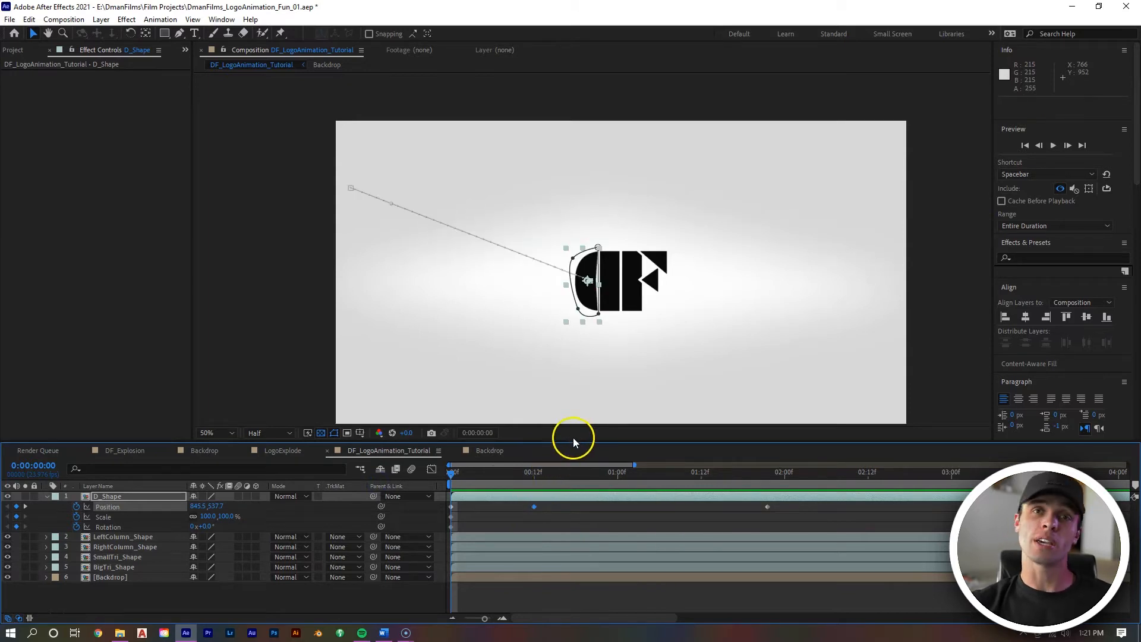
drag(784, 503, 447, 505)
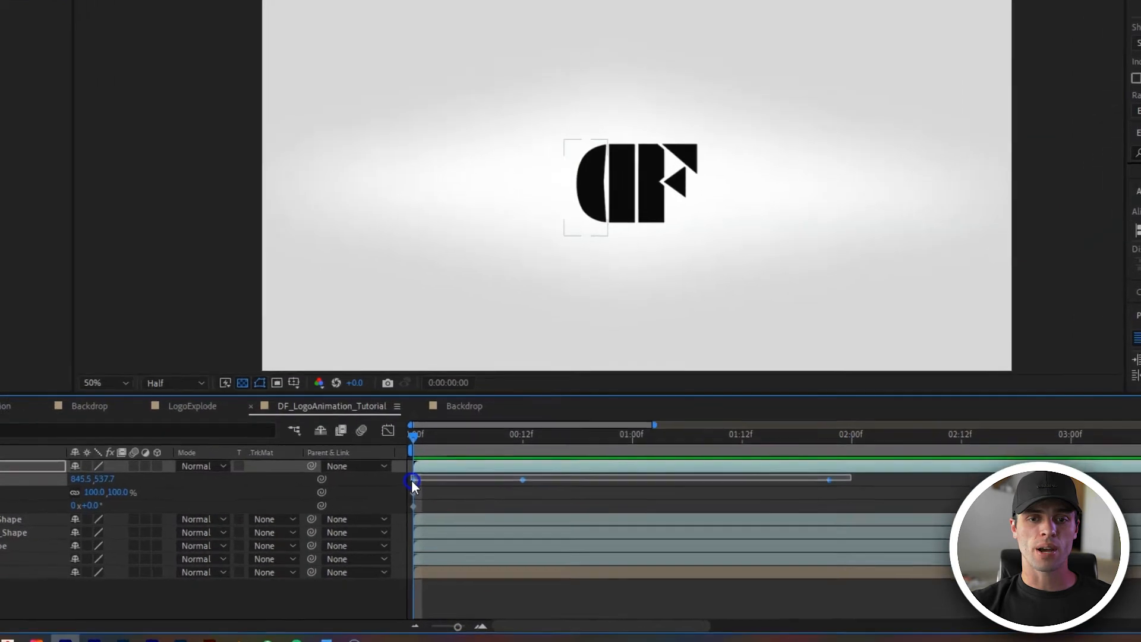
right_click(533, 505)
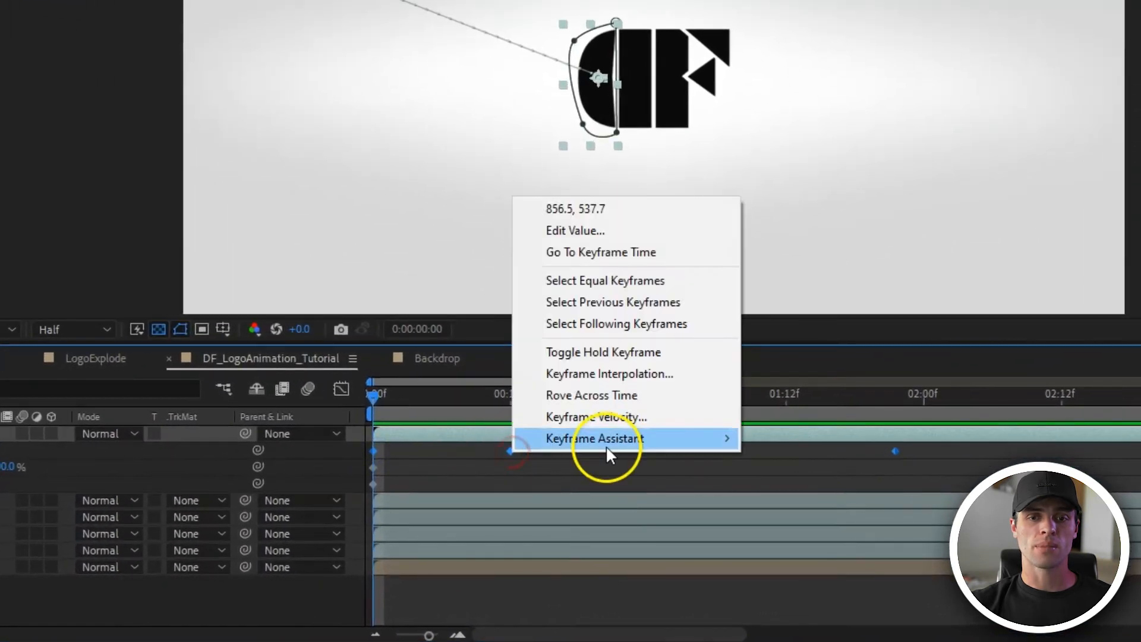
mouse_move(605, 445)
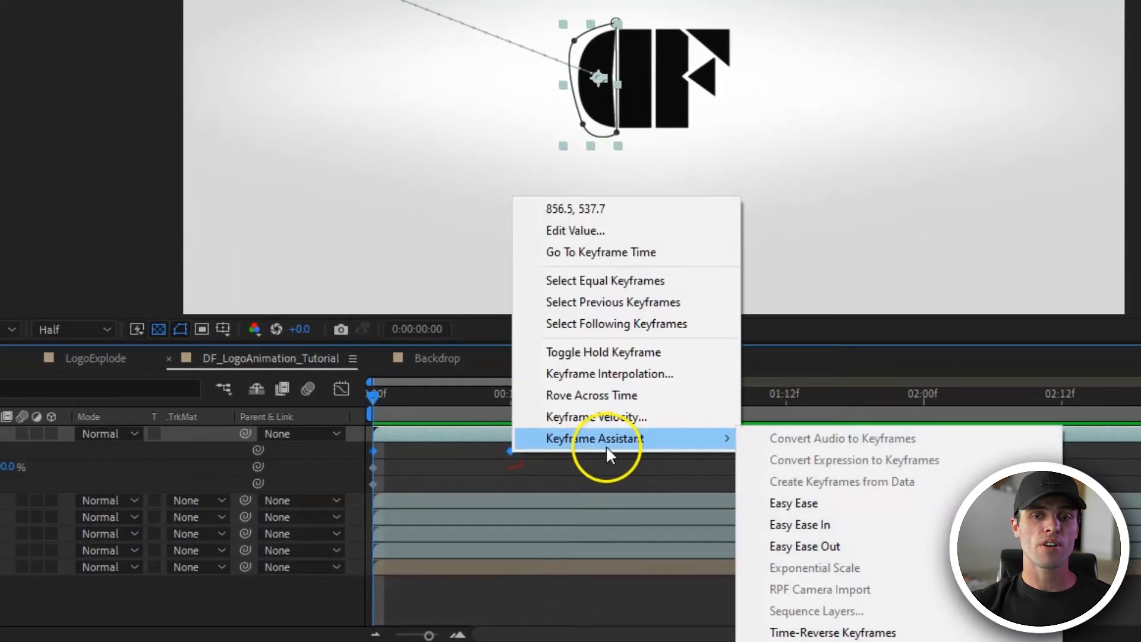
click(878, 503)
Step: Shift D_Shape's second Position keyframe earlier to frame 2 so the contraction is quicker, and preview the timing
click(518, 453)
drag(510, 452, 441, 451)
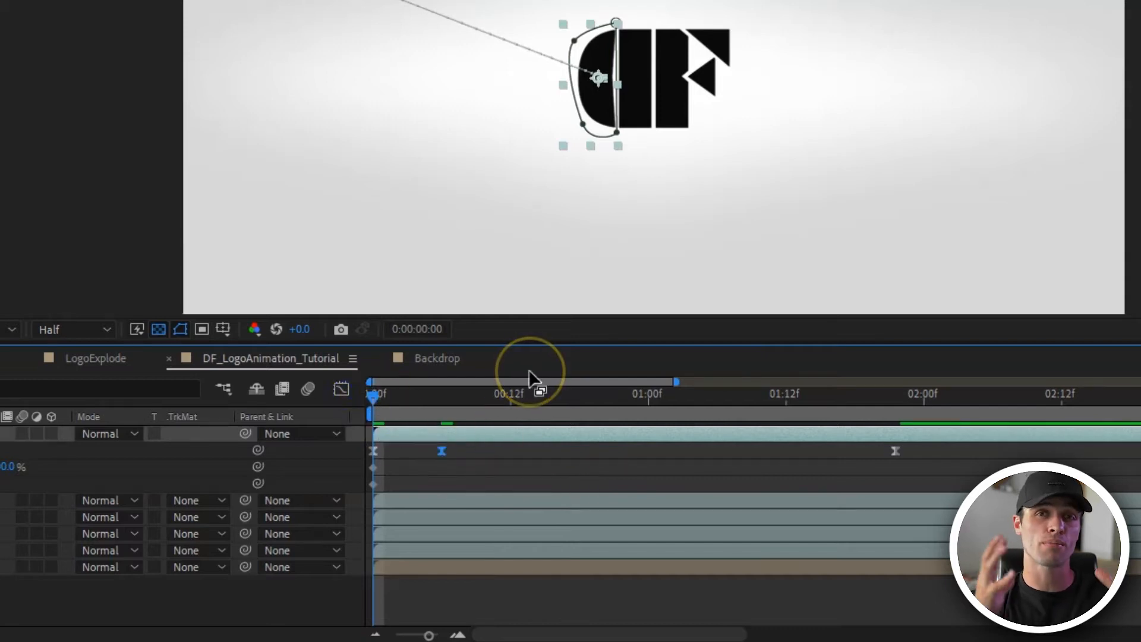
key(;)
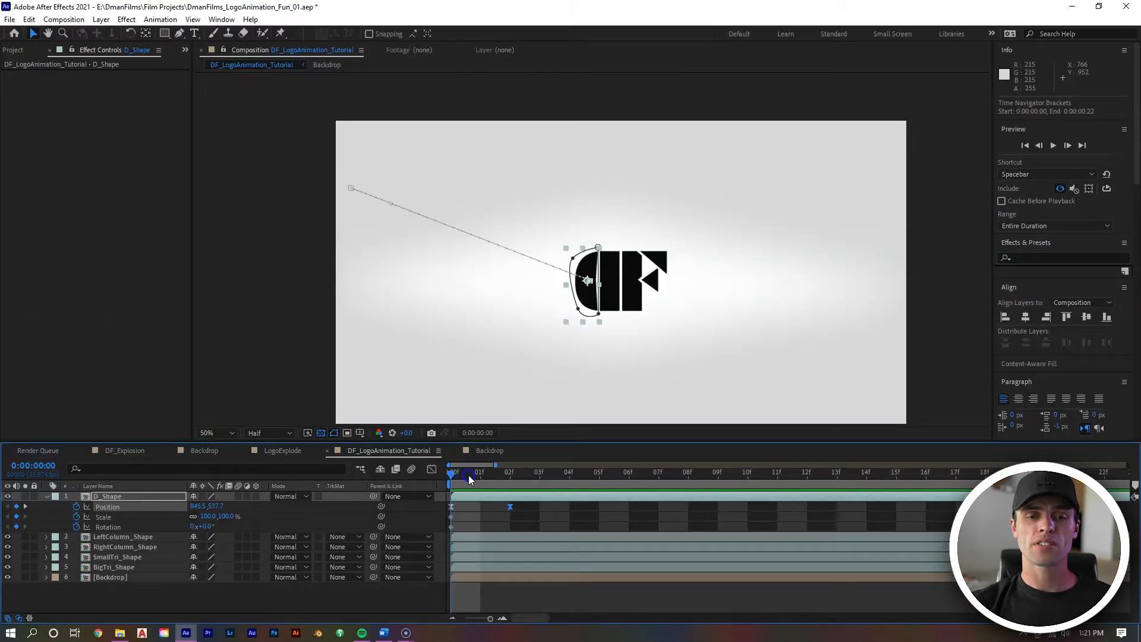
drag(490, 618, 476, 619)
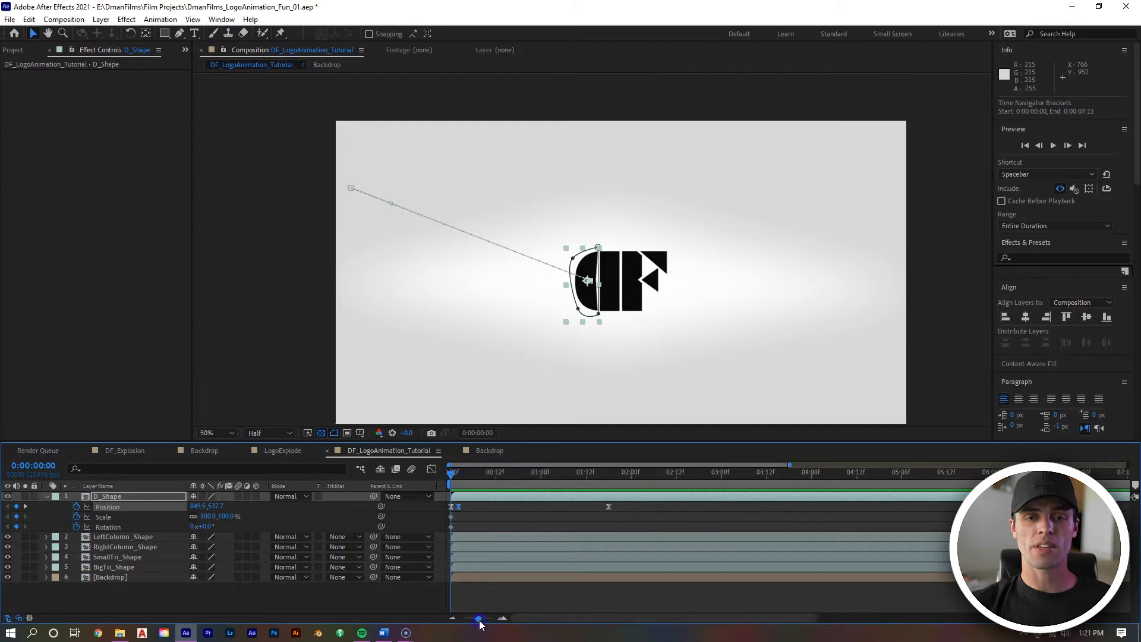
click(512, 508)
key(space)
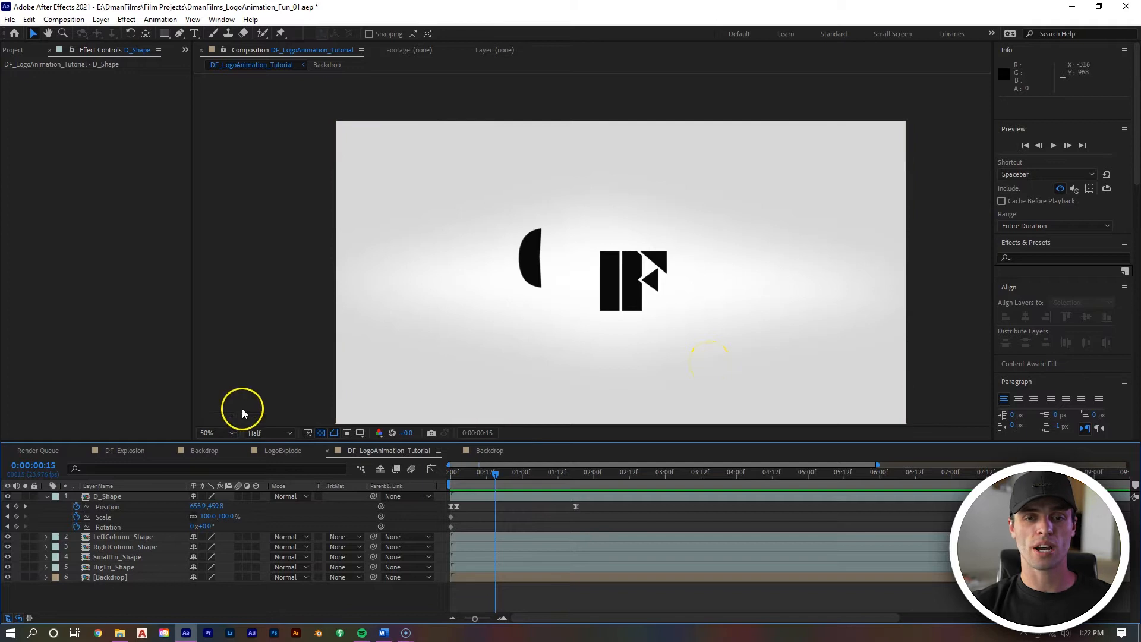
Step: Shift D_Shape's last Position keyframe earlier to frame 9 and preview the faster outward movement from the start
drag(576, 507, 541, 511)
drag(497, 474, 431, 498)
key(space)
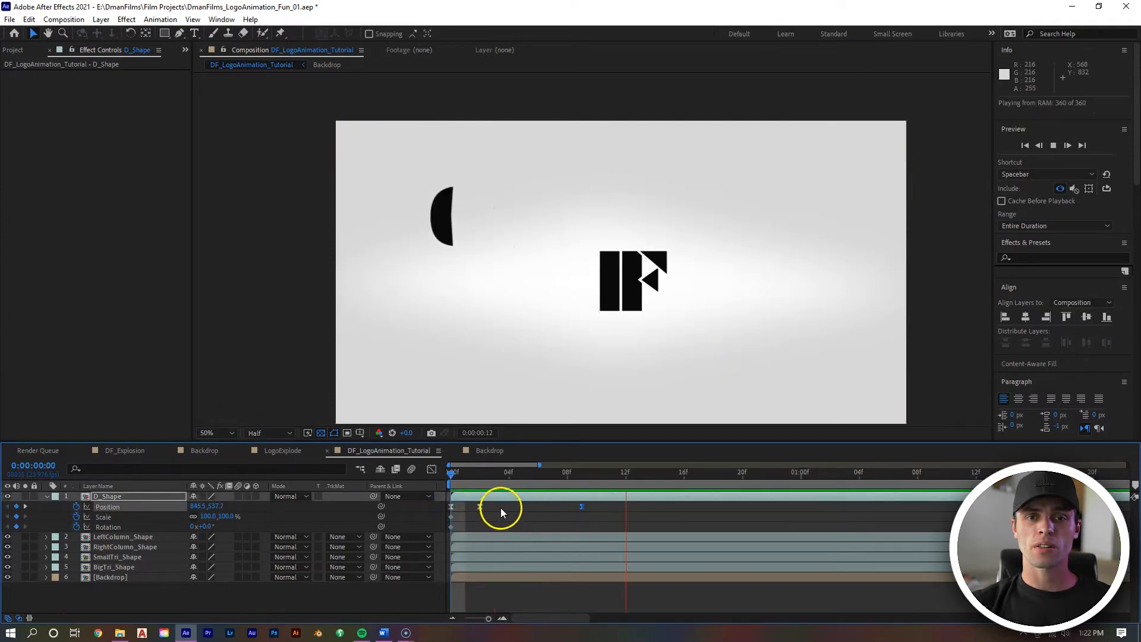
Step: Adjust D_Shape's Position keyframe at frame 9 to 328.5, 311.7 and preview the movement
drag(555, 475, 584, 475)
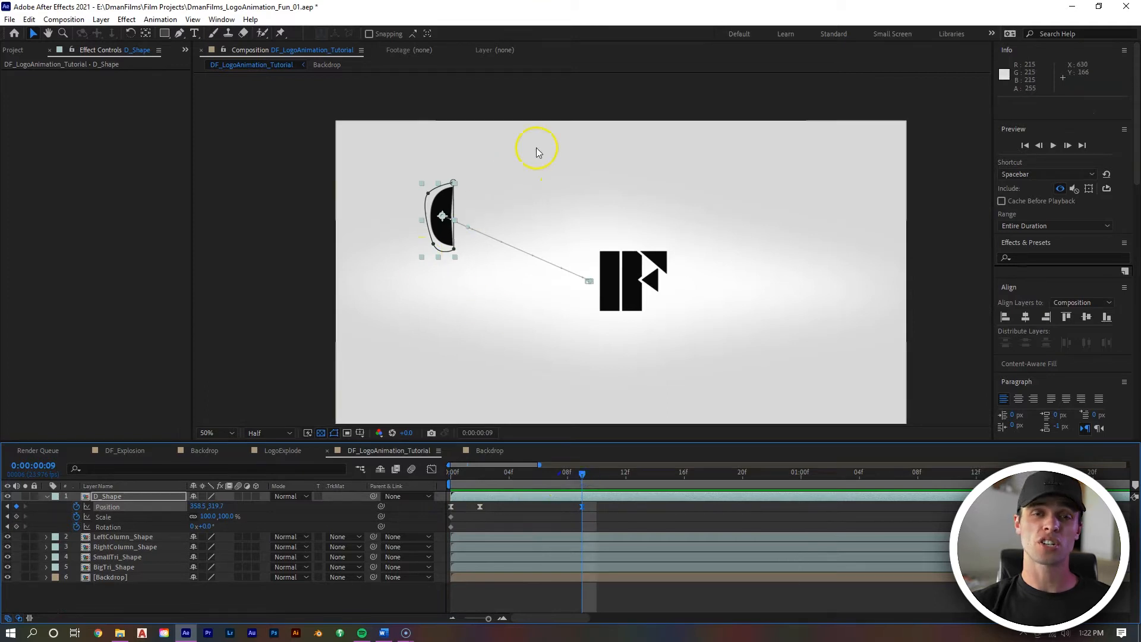
mouse_move(441, 216)
mouse_down()
mouse_move(367, 196)
mouse_move(433, 215)
mouse_up()
drag(582, 475, 348, 514)
key(space)
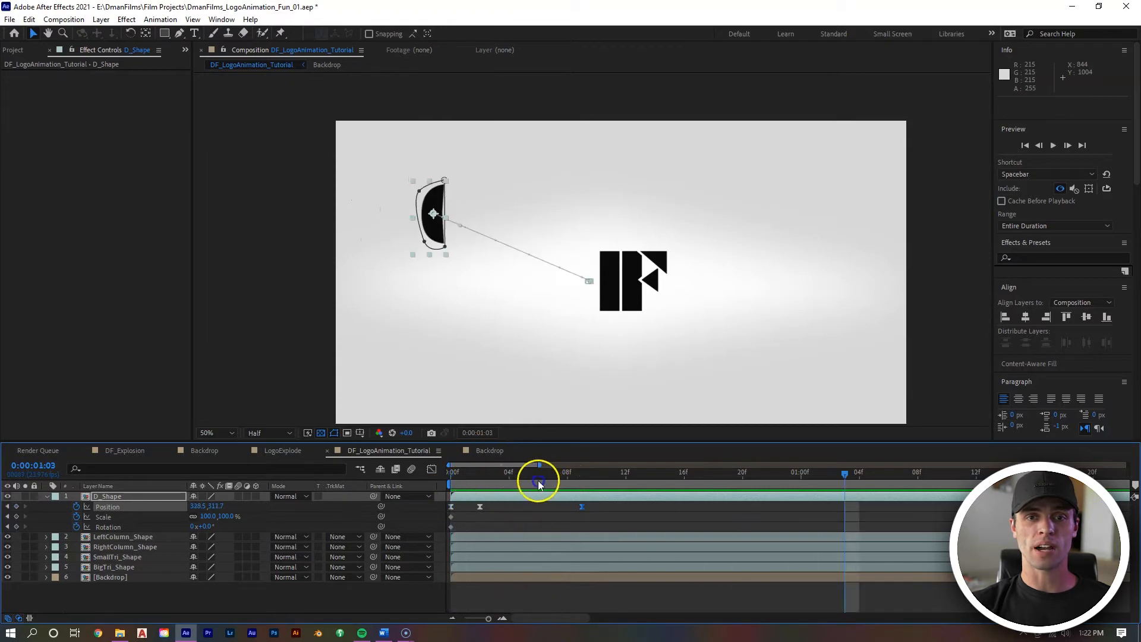
Step: Shift D_Shape's first Scale and Rotation keyframes to frame 2, and keyframe Scale 124% and Rotation -79° at frame 9
drag(556, 476, 601, 506)
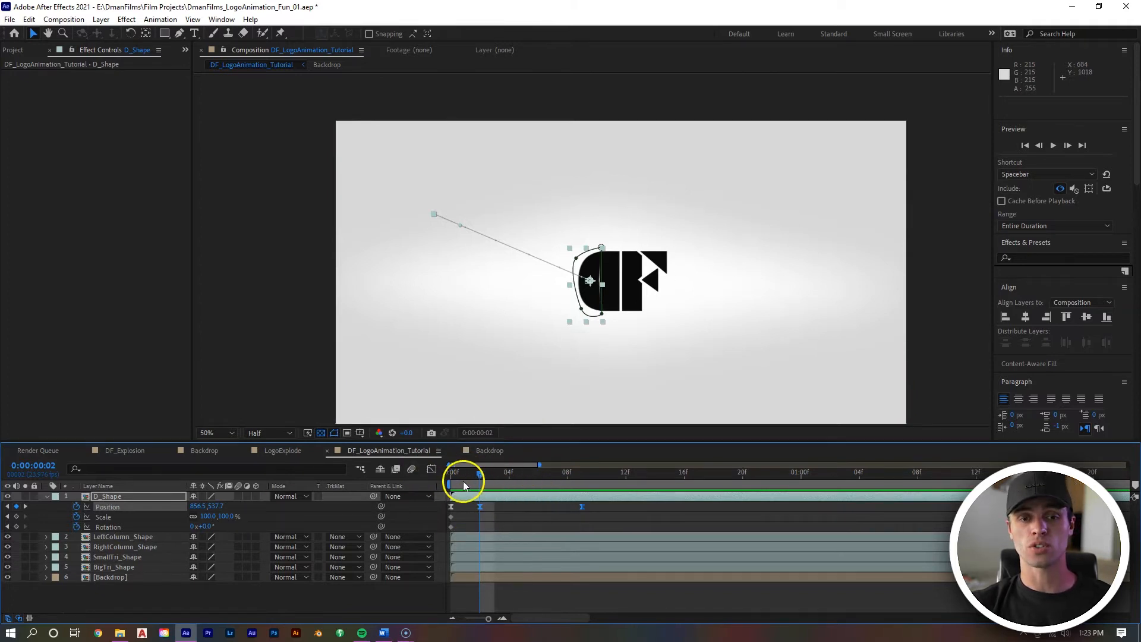
mouse_move(458, 512)
mouse_down()
mouse_move(449, 530)
mouse_move(476, 513)
mouse_up()
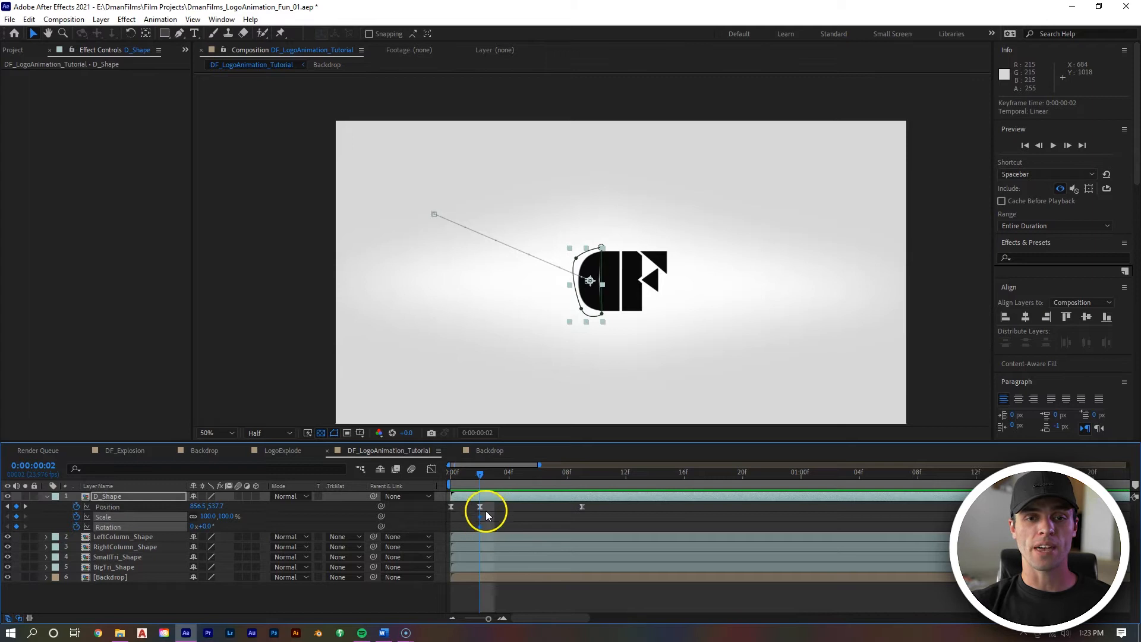
drag(483, 479, 582, 480)
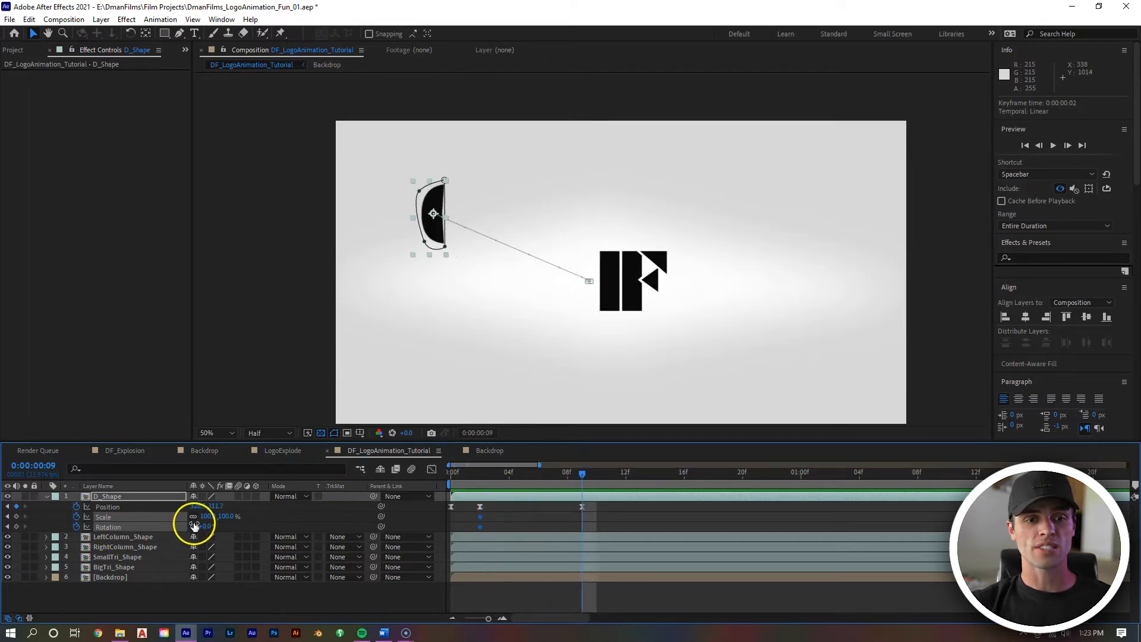
drag(227, 516, 171, 543)
Step: Apply Easy Ease to D_Shape's Scale and Rotation keyframes and preview the animation from the start
drag(589, 511, 461, 538)
right_click(481, 518)
mouse_move(494, 509)
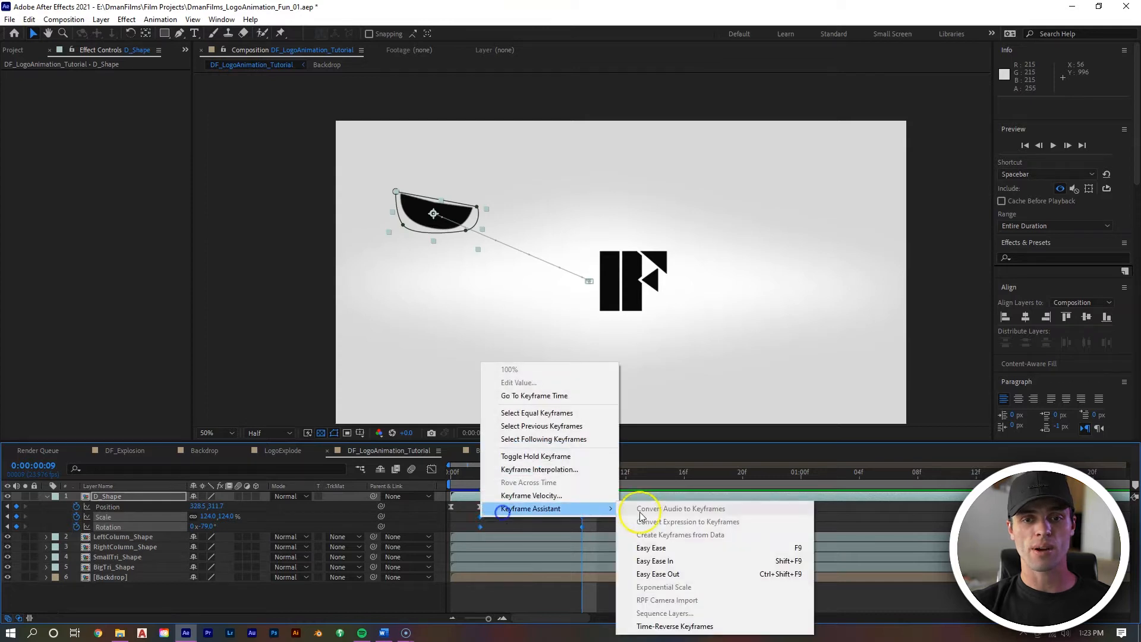
click(683, 549)
key(Home)
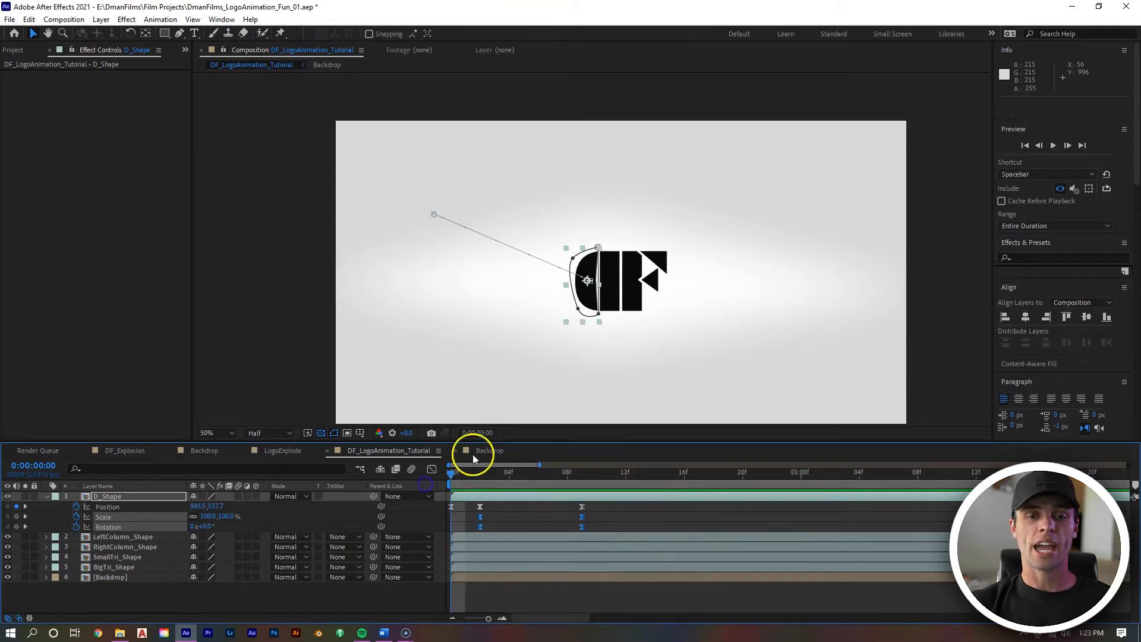
key(space)
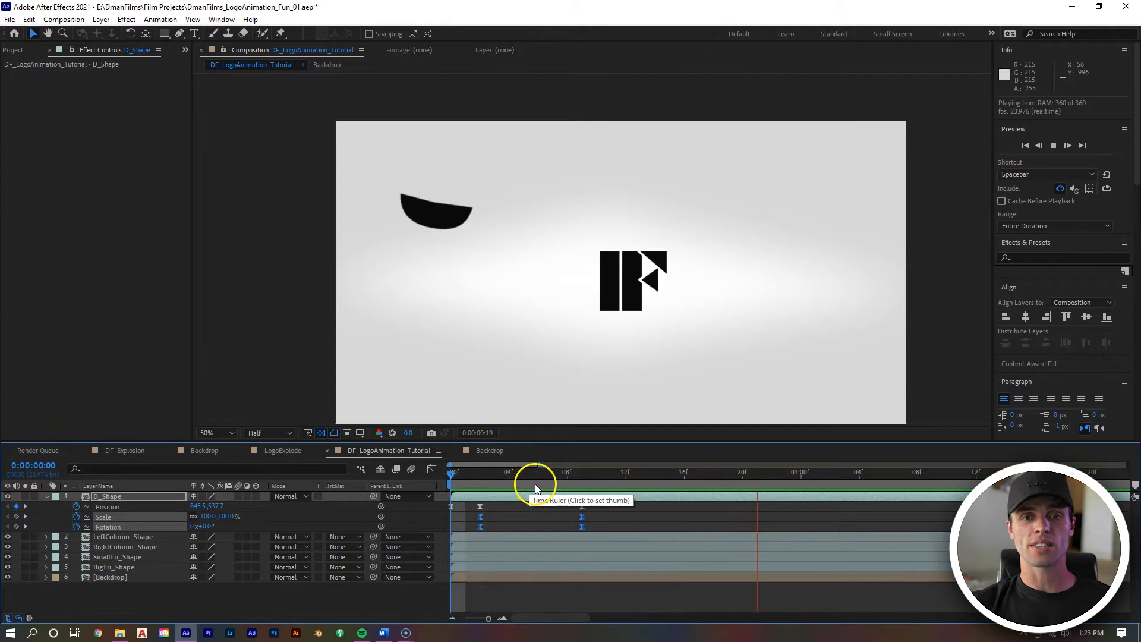
key(space)
key(space)
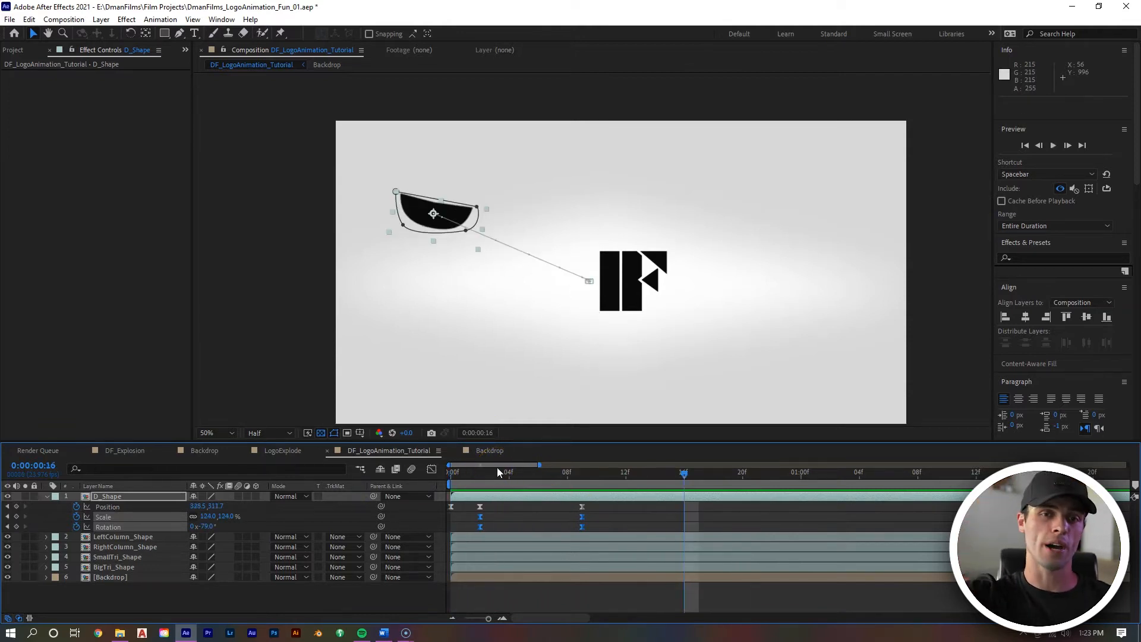
key(space)
Step: At 0:00:01:11, keyframe D_Shape's Rotation at -101° and its Position at 269.5, 287.7 for a slow outward drift
key(minus)
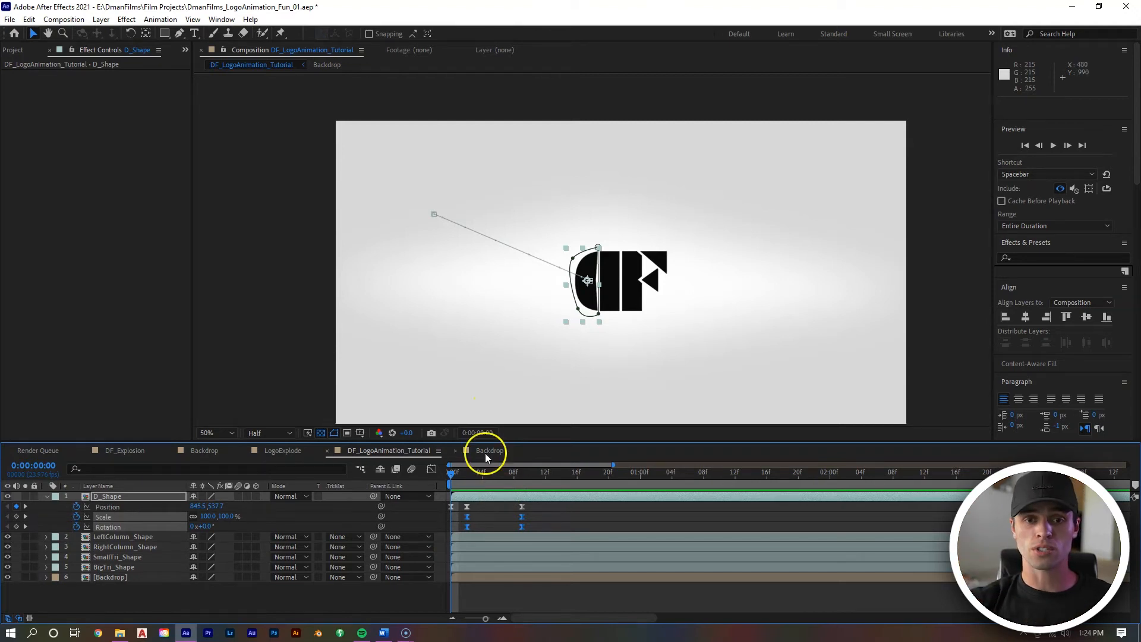
drag(505, 473, 670, 473)
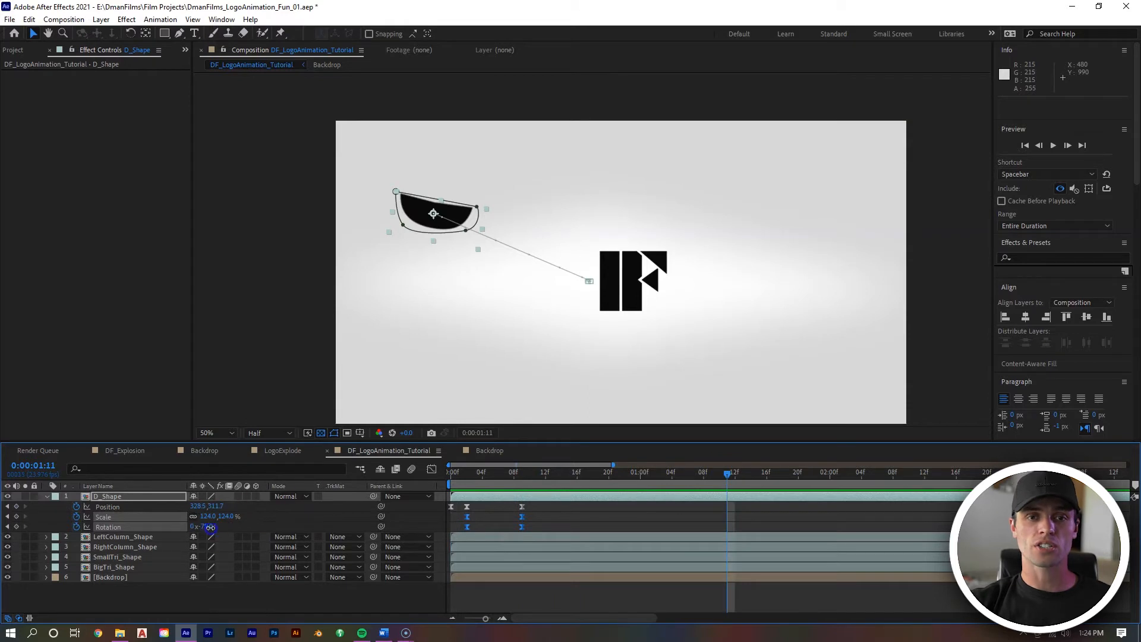
drag(210, 526, 155, 527)
scroll(467, 273, up, 2)
drag(579, 283, 551, 297)
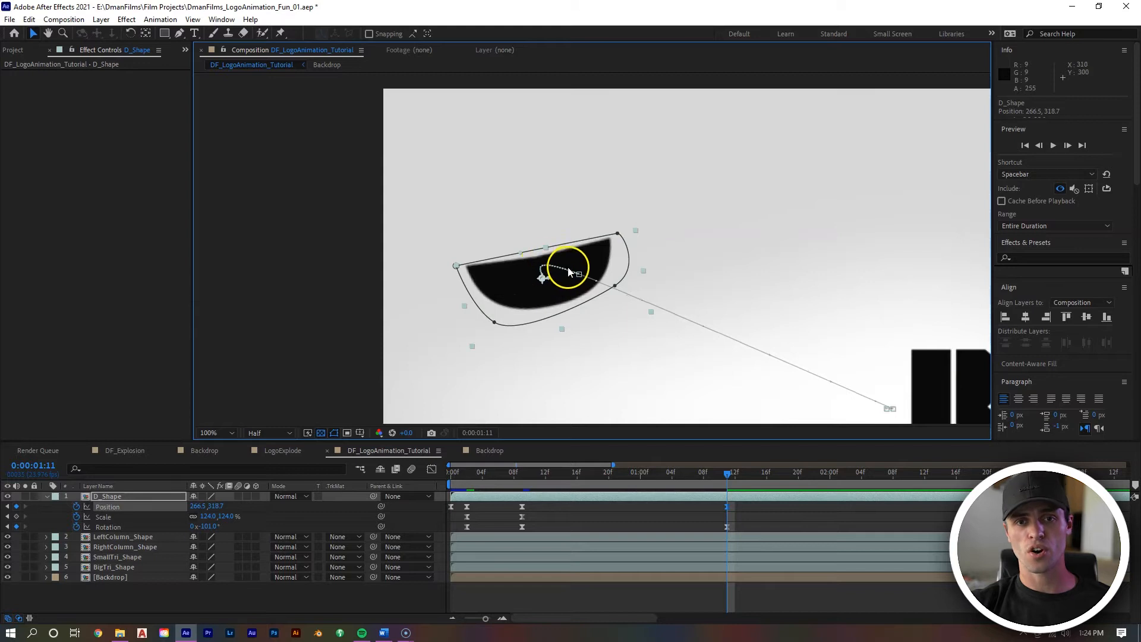
drag(544, 303, 546, 284)
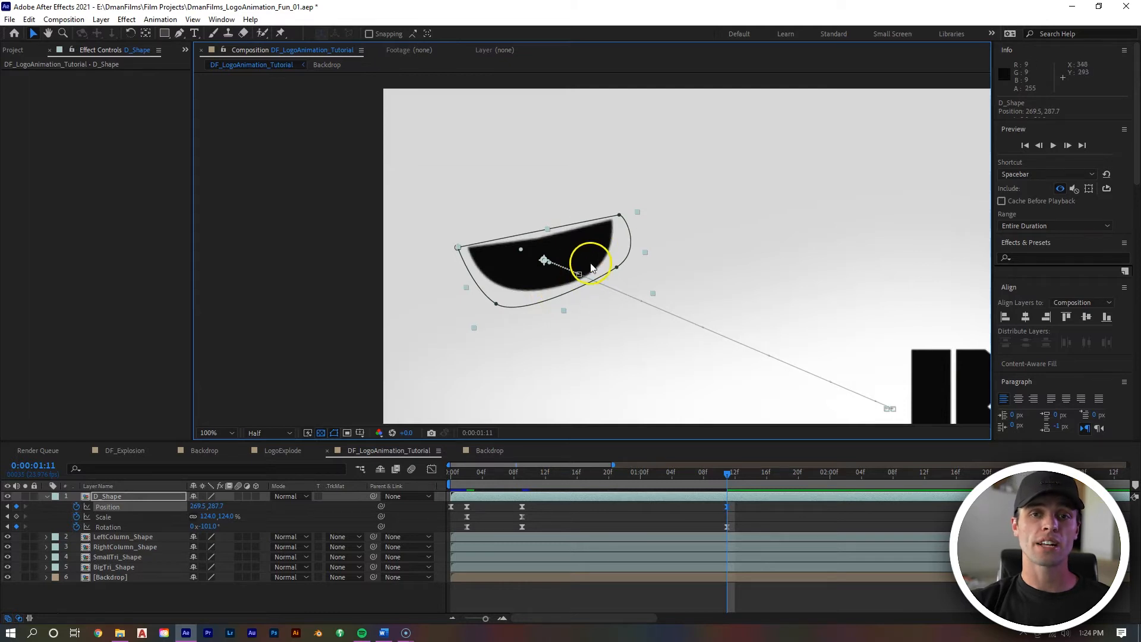
Step: Set the frame 9 Position keyframe's spatial interpolation to Linear, and make the 0:00:01:11 Position and Rotation keyframes temporally linear
right_click(580, 277)
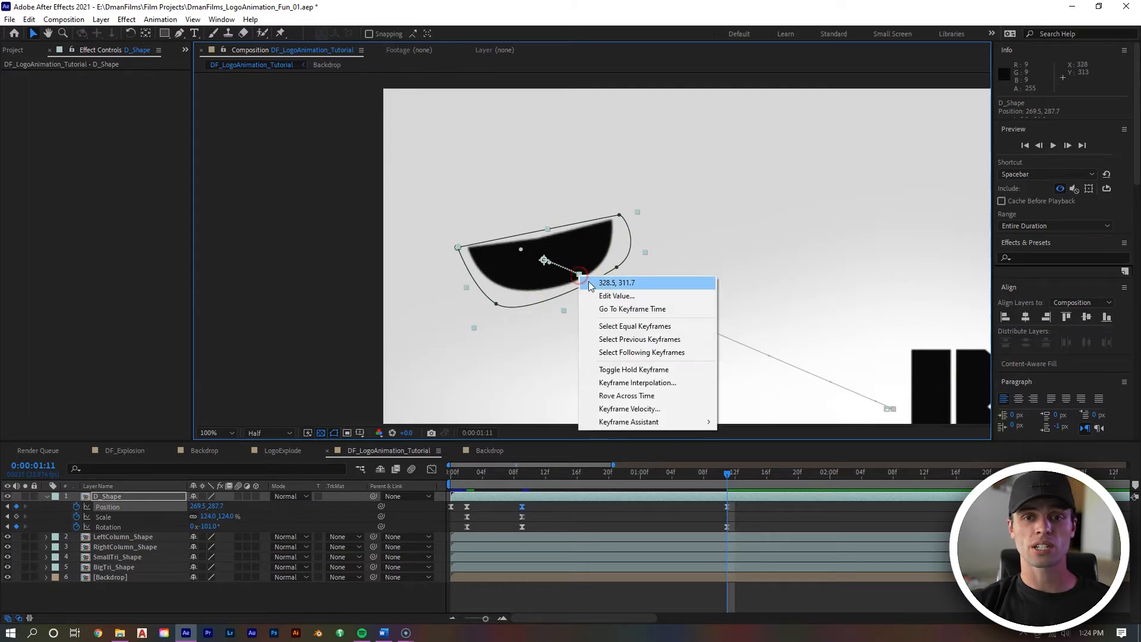
click(638, 384)
click(148, 70)
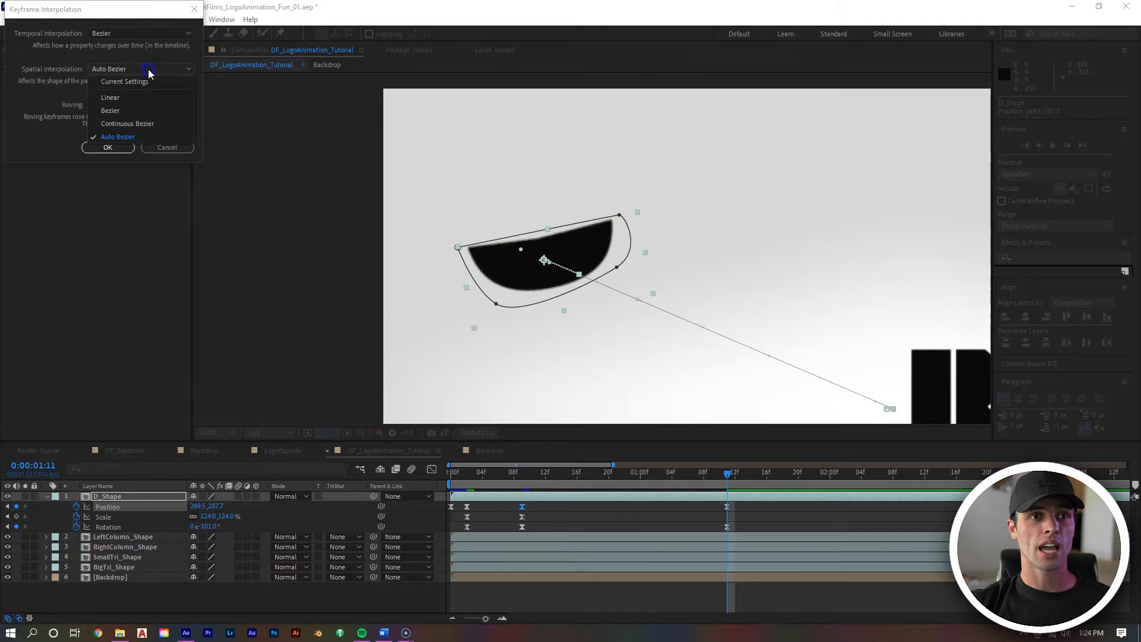
click(156, 97)
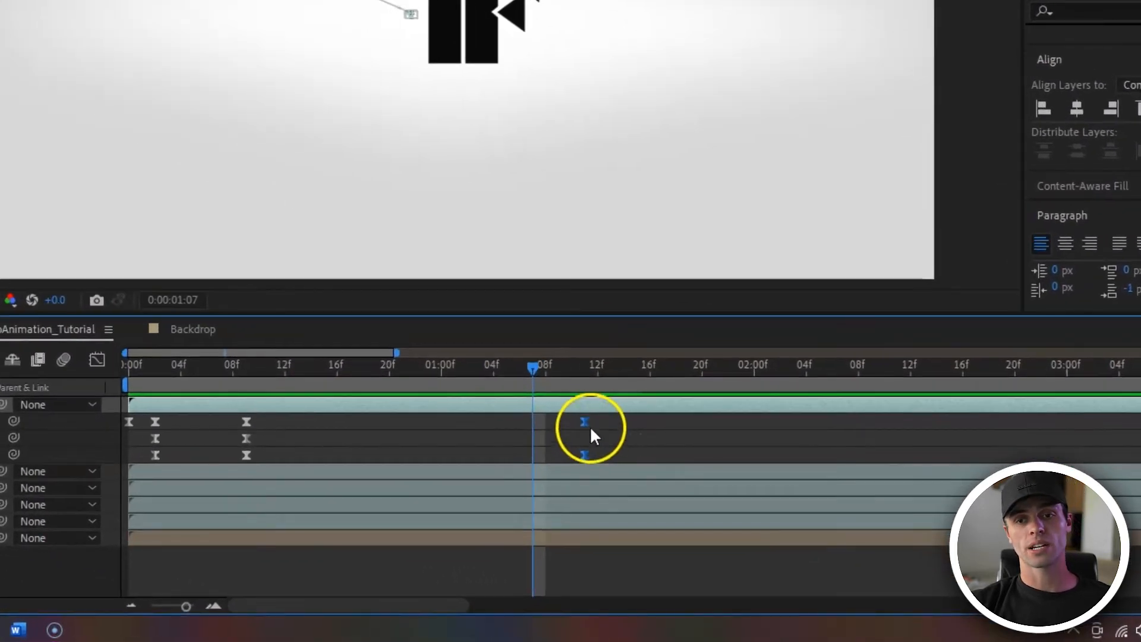
ctrl+click(584, 422)
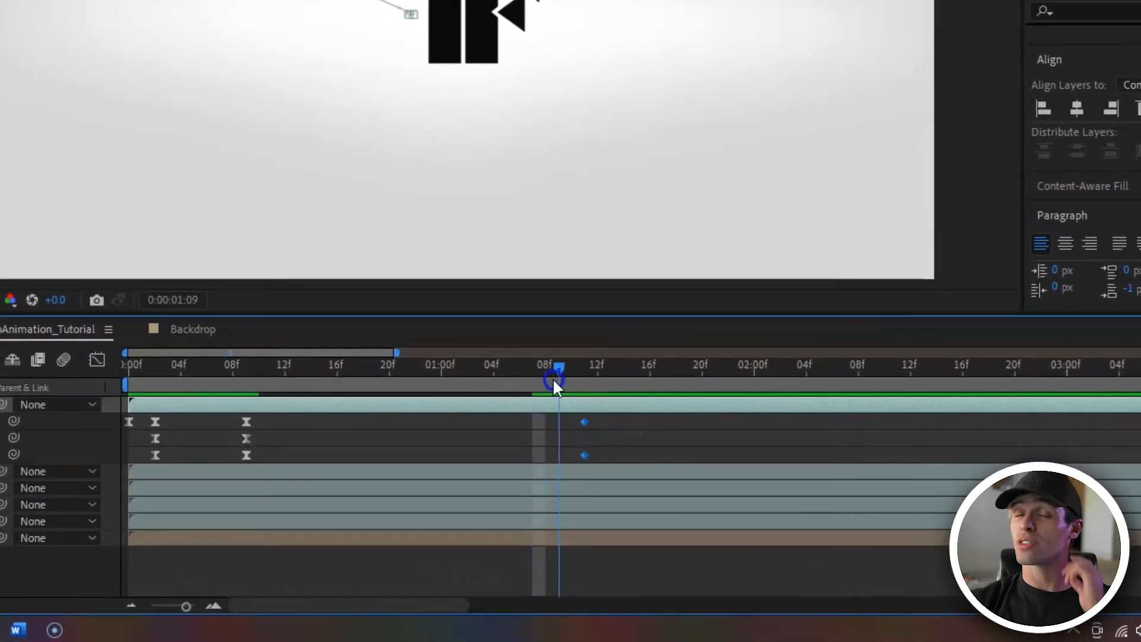
drag(552, 378, 524, 388)
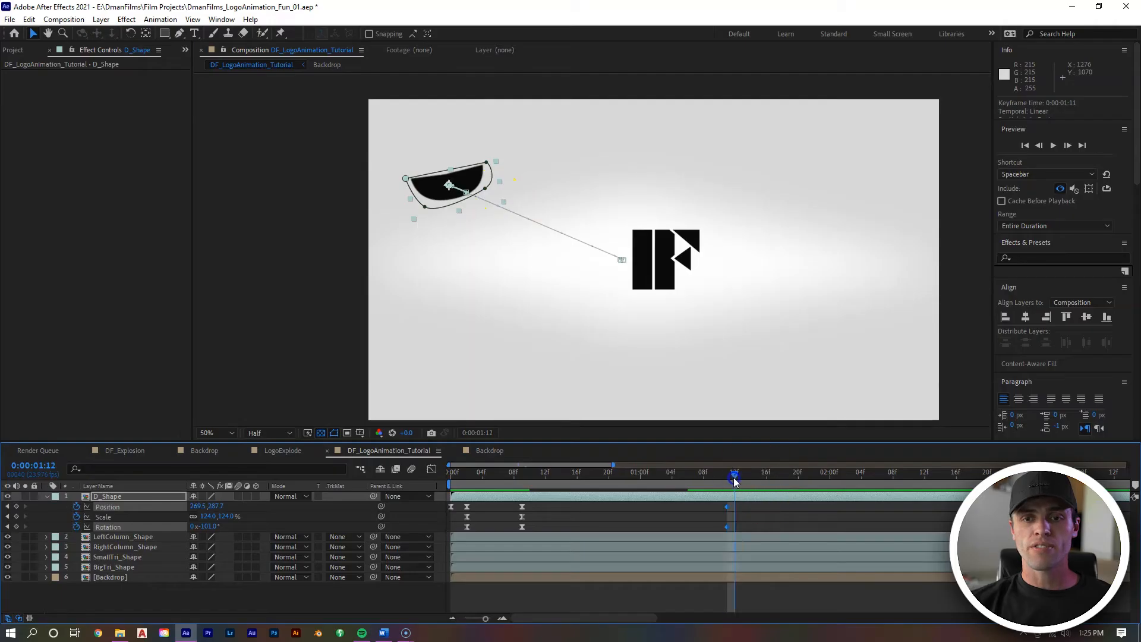
Step: Move the current time to 0:00:01:17, a few frames past D_Shape's drift keyframes
drag(735, 481, 752, 481)
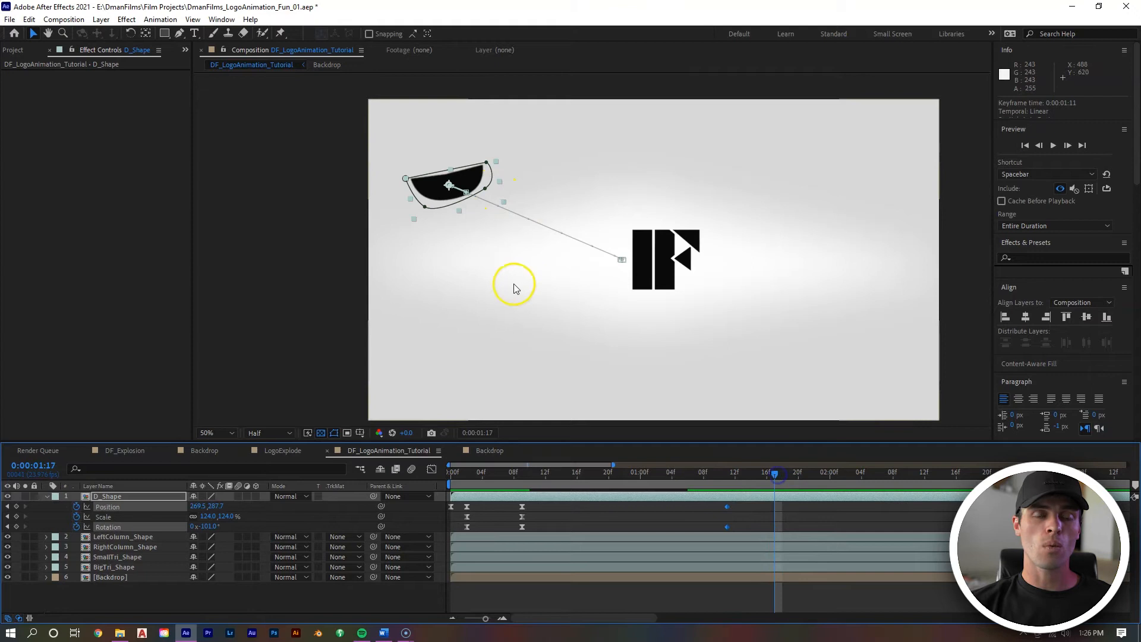
scroll(466, 194, up, 2)
drag(350, 233, 465, 345)
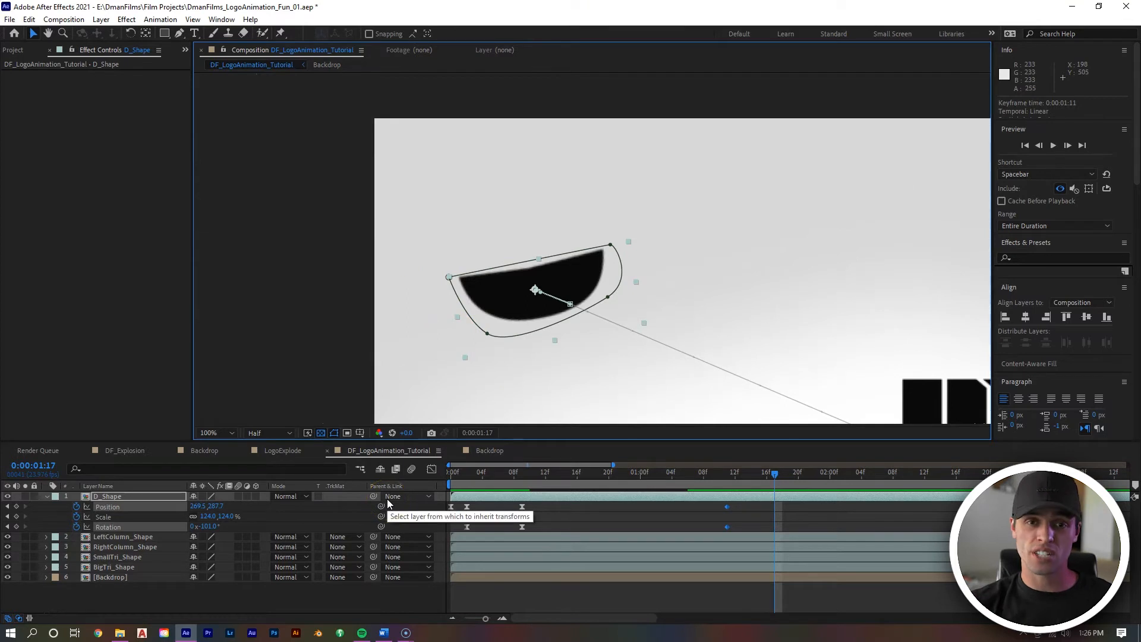
drag(491, 314, 411, 270)
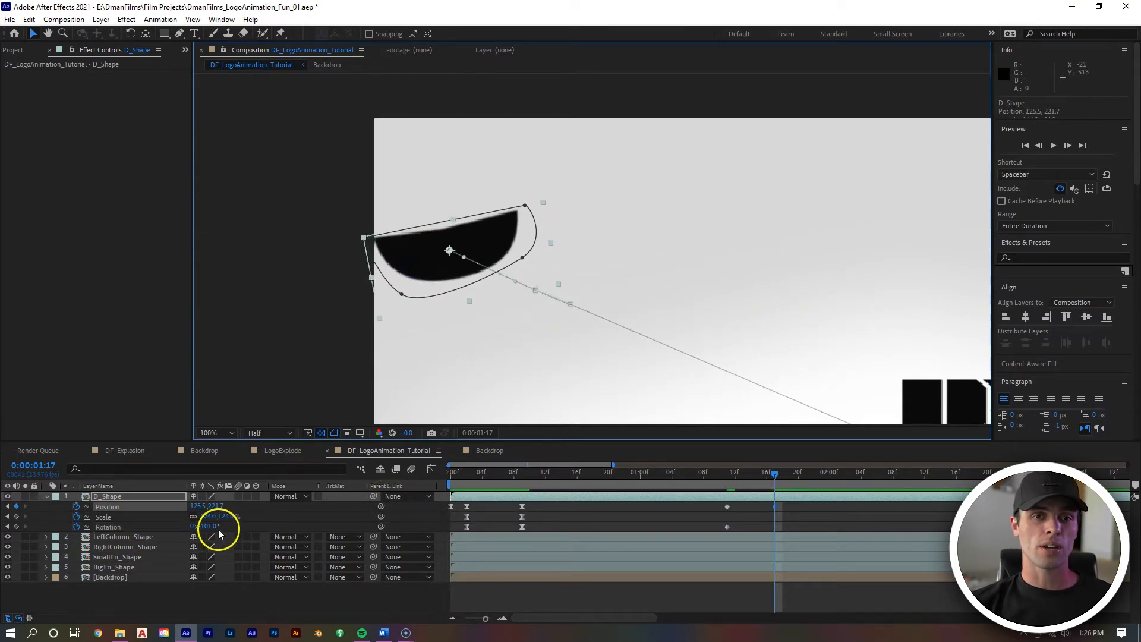
drag(213, 528, 361, 287)
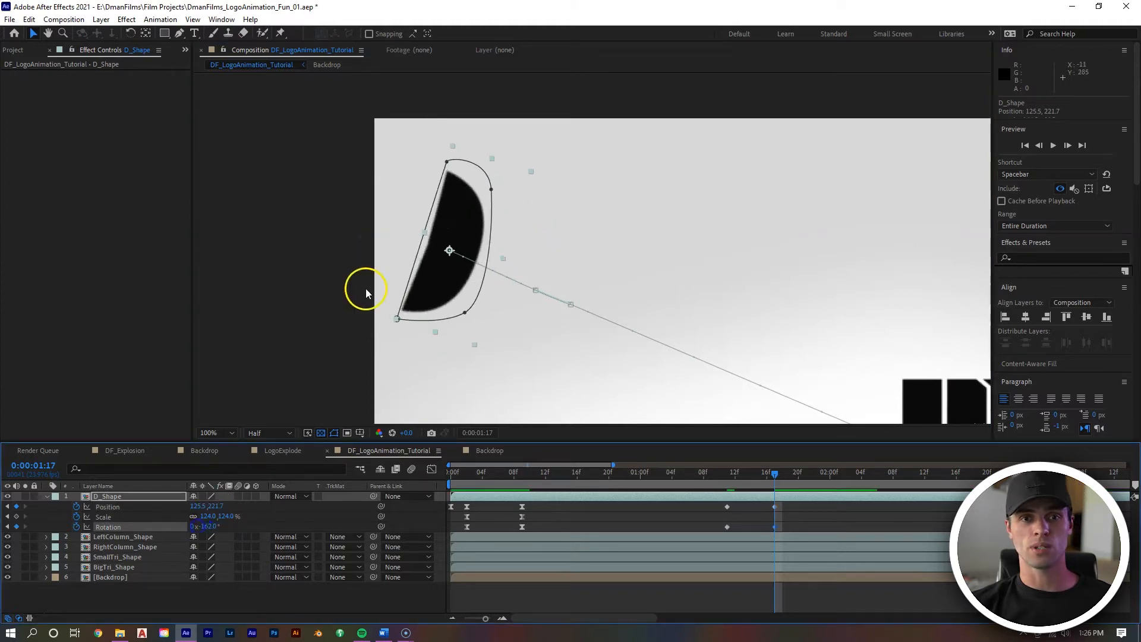
drag(458, 276, 418, 266)
click(446, 310)
key(ctrl+z)
key(ctrl+z)
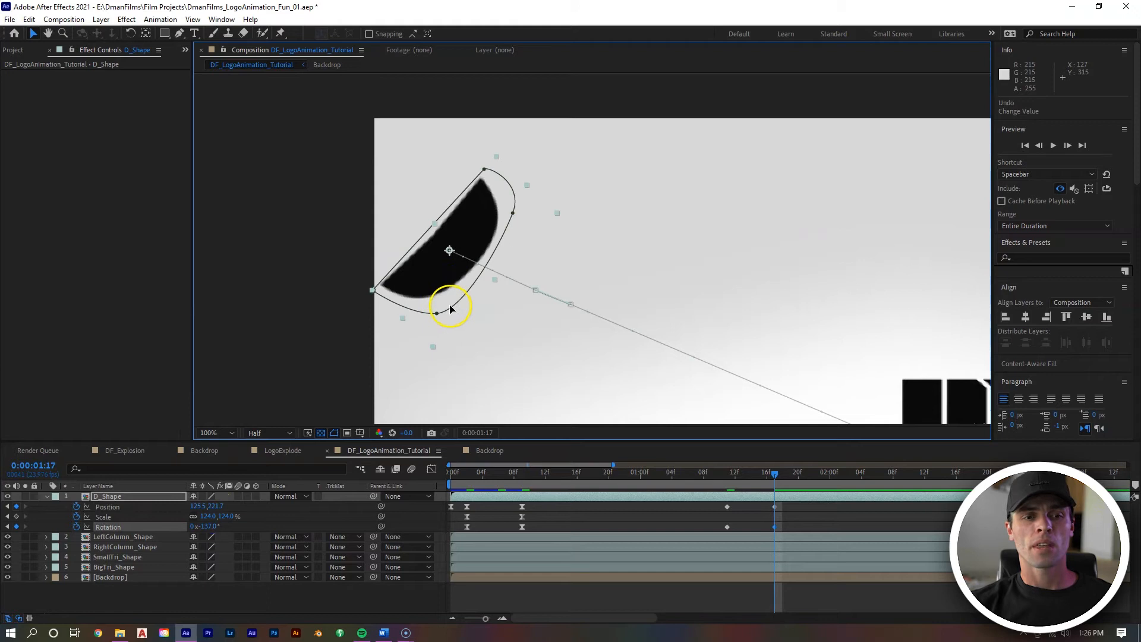
key(ctrl+z)
key(ctrl+z)
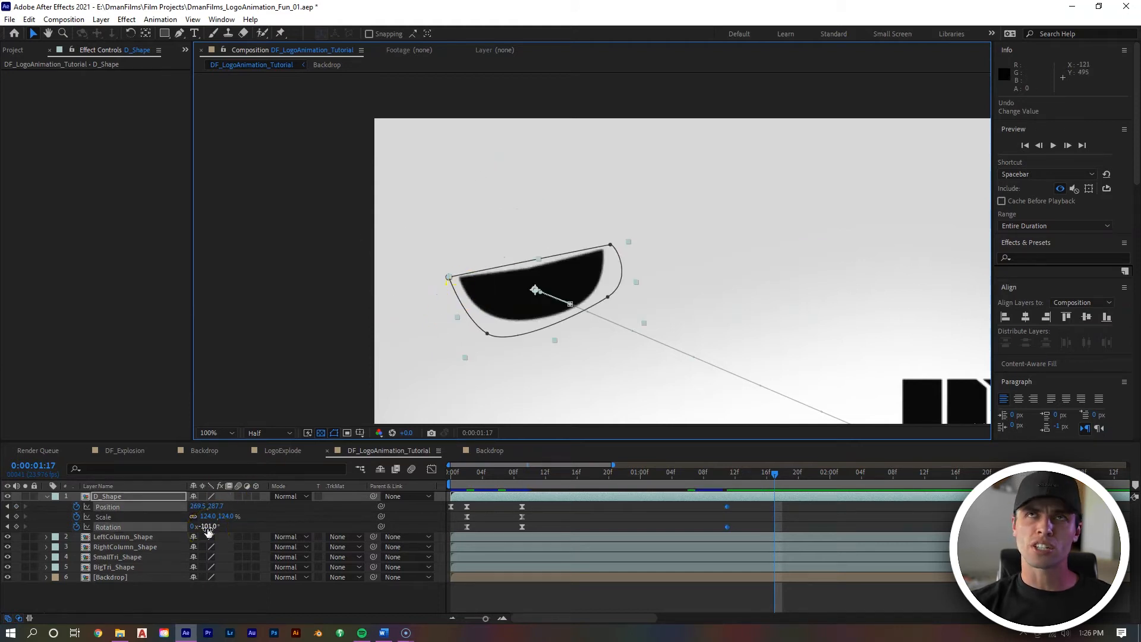
Step: At 0:00:01:17, keyframe D_Shape's Rotation at -144° and its Position at 101.5, 211.7, and save the project
drag(208, 531, 181, 529)
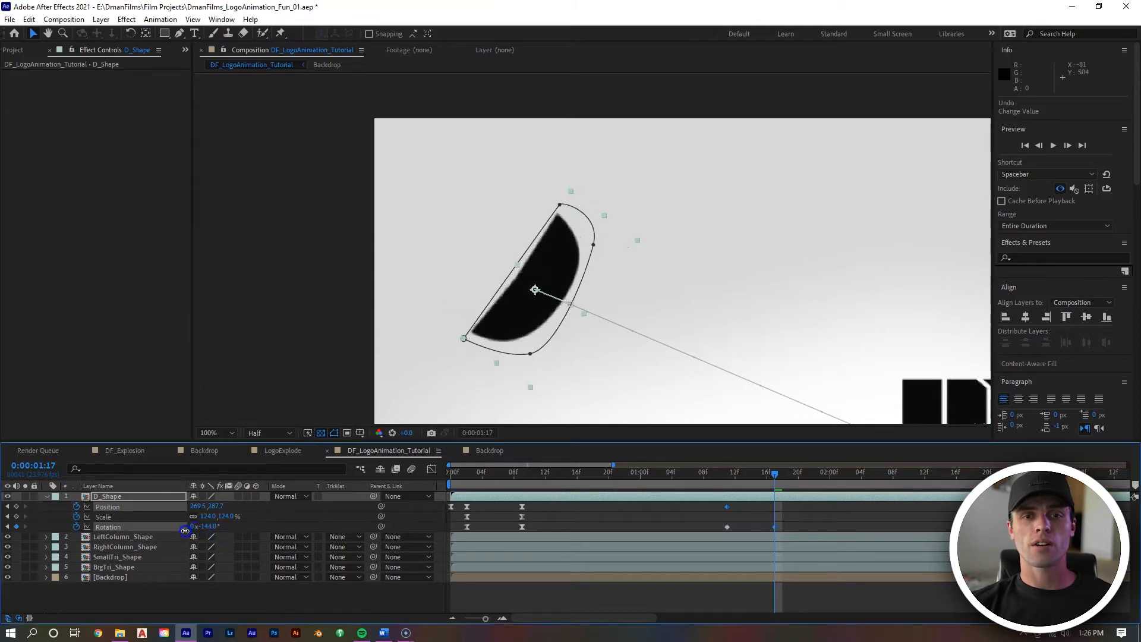
click(485, 295)
drag(507, 304, 410, 250)
key(ctrl+s)
Step: At 0:00:01:20, keyframe D_Shape's Rotation at -185° and its Position at 92.5, 120.7
drag(775, 474, 788, 474)
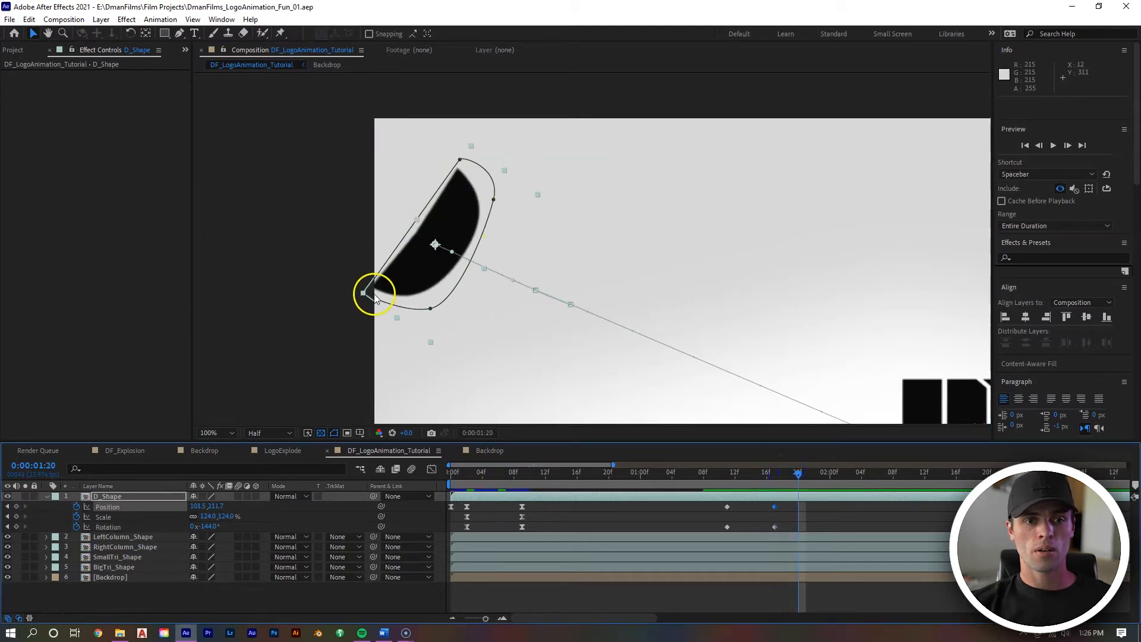
drag(204, 529, 202, 529)
drag(202, 529, 179, 529)
drag(452, 276, 447, 223)
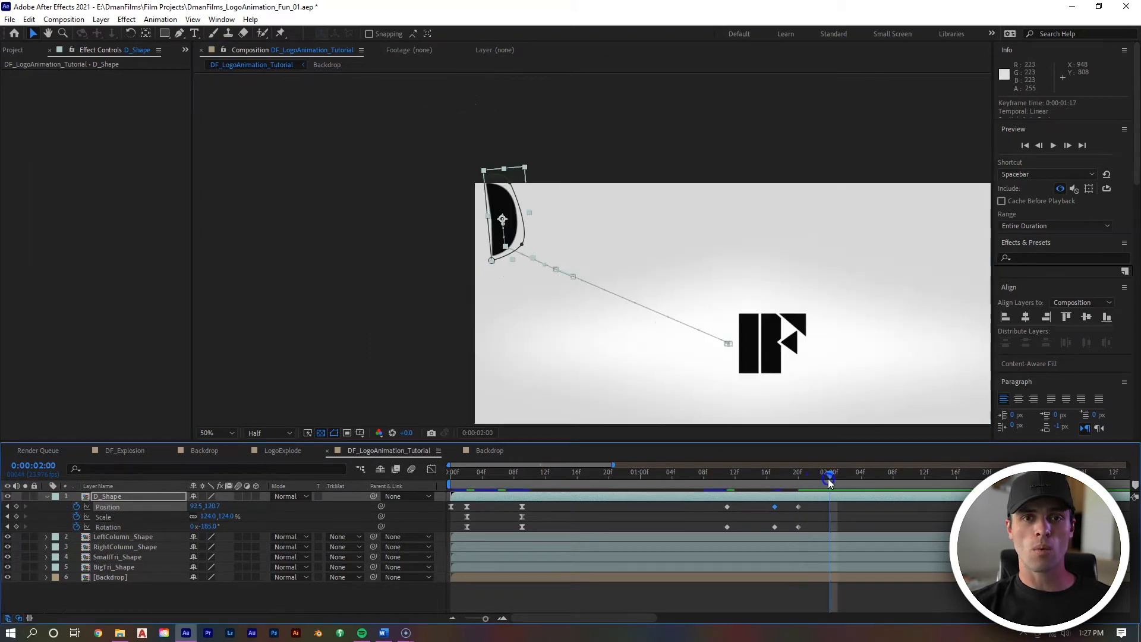
Step: Copy D_Shape's first Position keyframe to 0:00:01:23 so the piece returns to its starting place, and move the current time there
drag(830, 476, 815, 475)
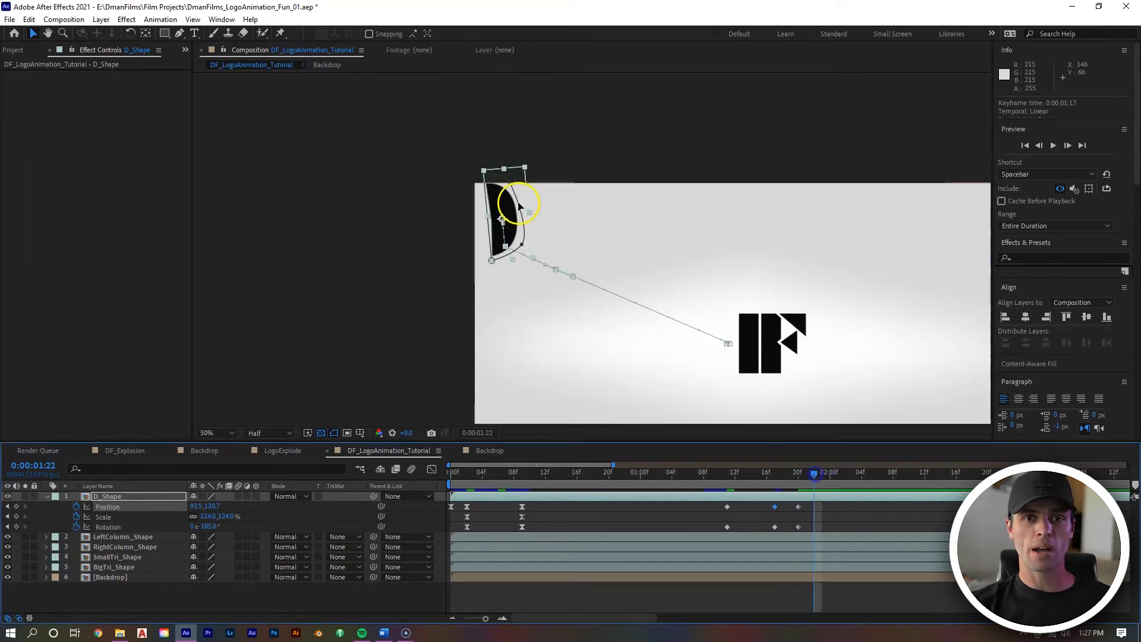
scroll(518, 204, up, 3)
scroll(660, 294, down, 2)
scroll(607, 237, down, 2)
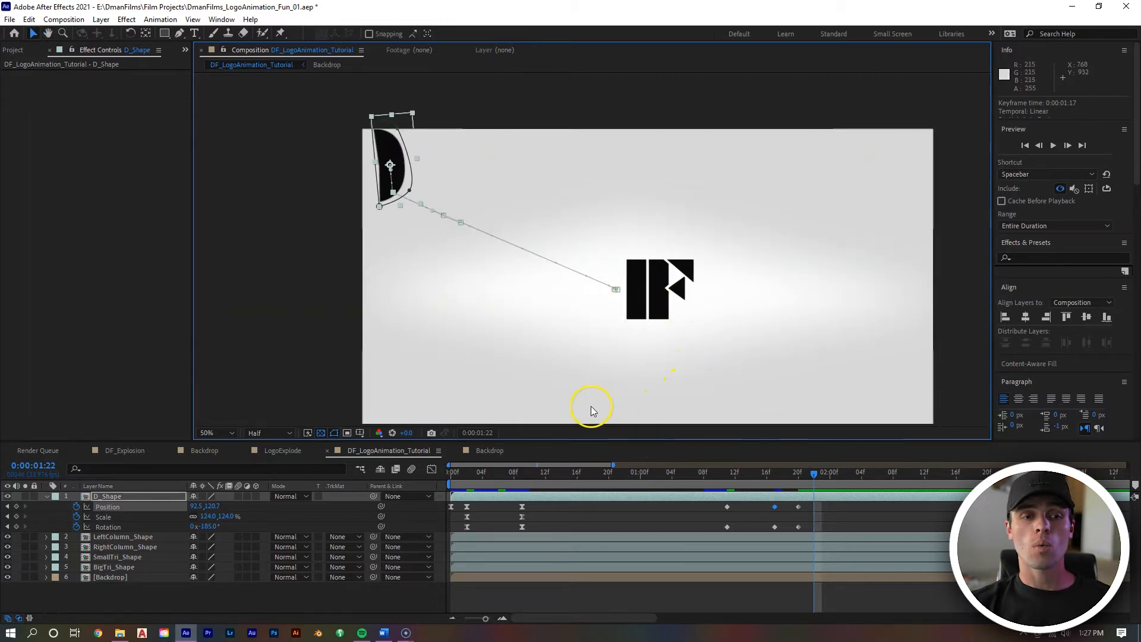
click(452, 507)
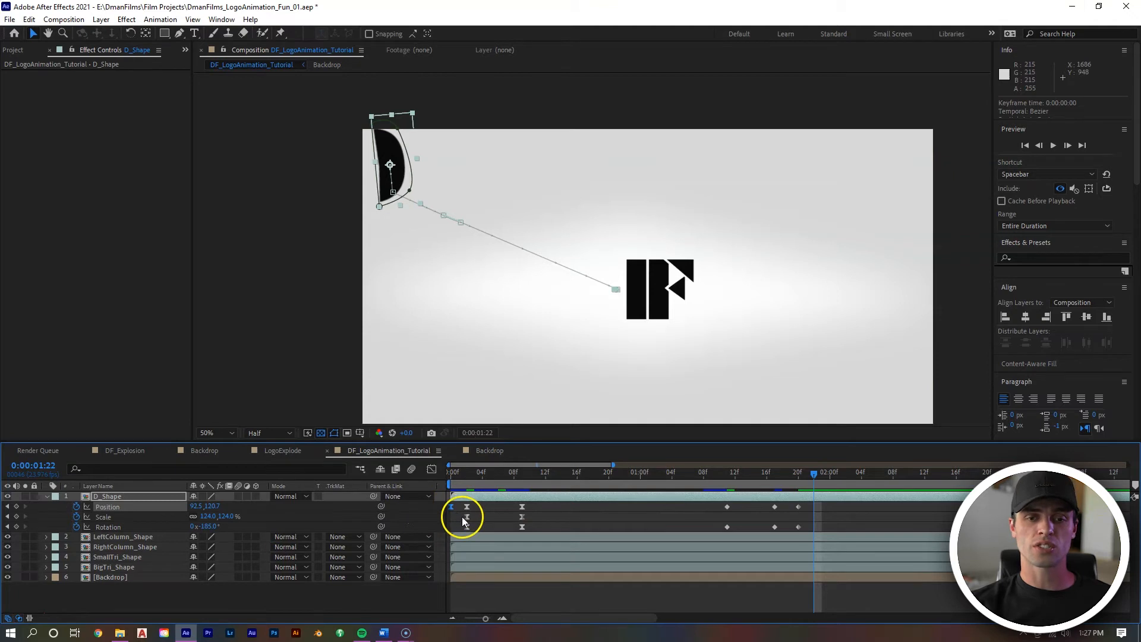
key(ctrl+v)
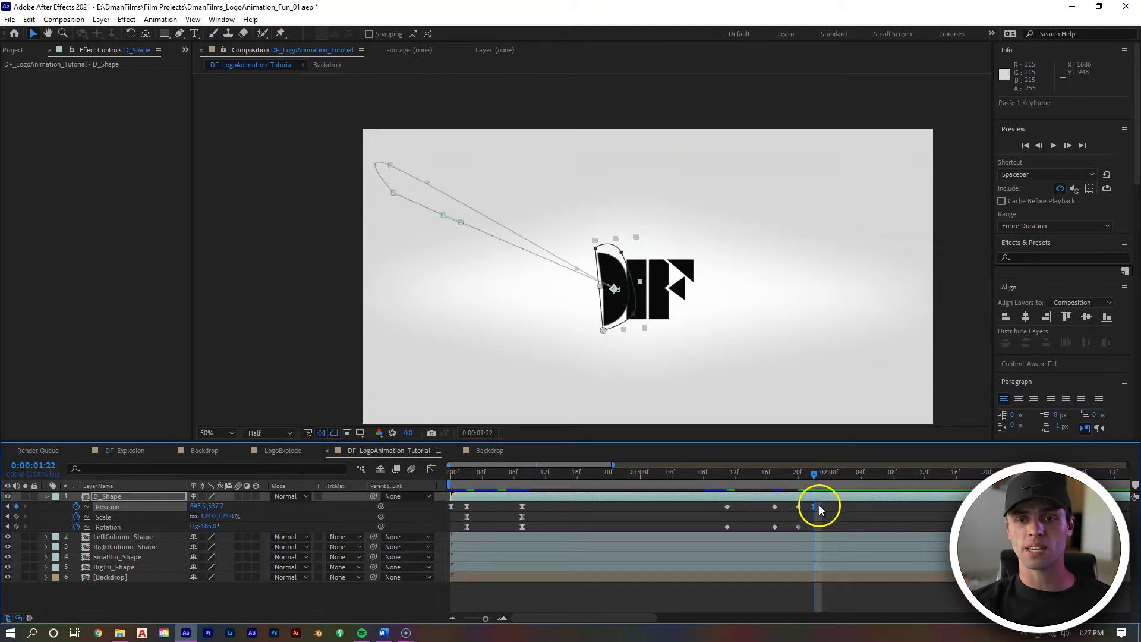
drag(816, 507, 822, 507)
click(818, 476)
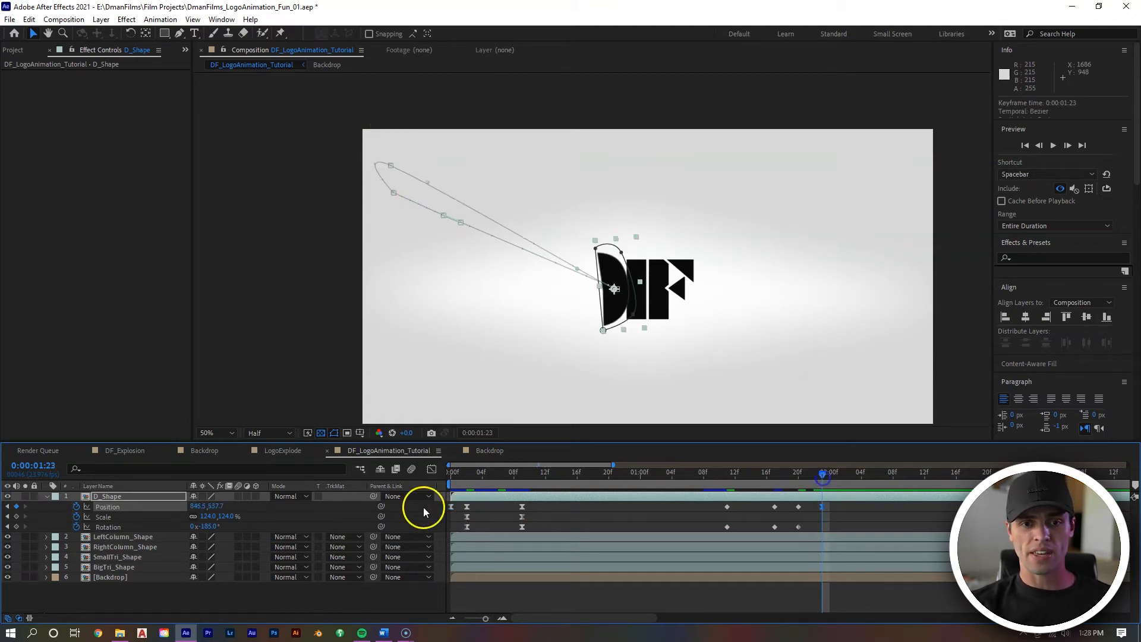
Step: Copy D_Shape's frame 2 Scale and Rotation keyframes to 0:00:01:23, and shift all three return keyframes to 0:00:02:03
click(466, 517)
shift+click(467, 528)
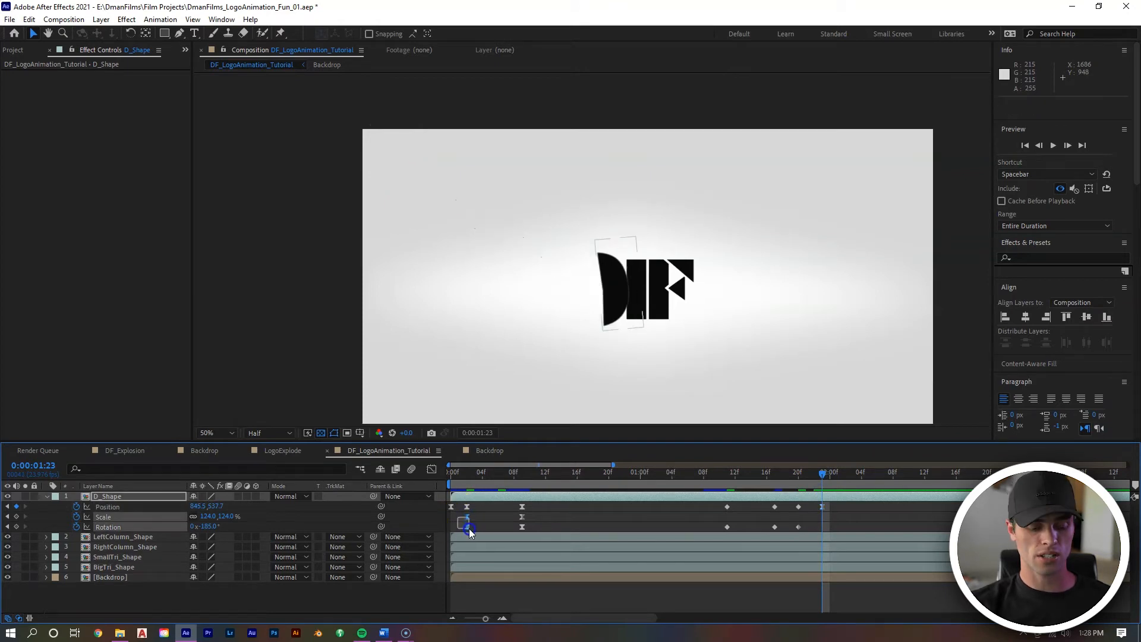
key(ctrl+c)
key(ctrl+v)
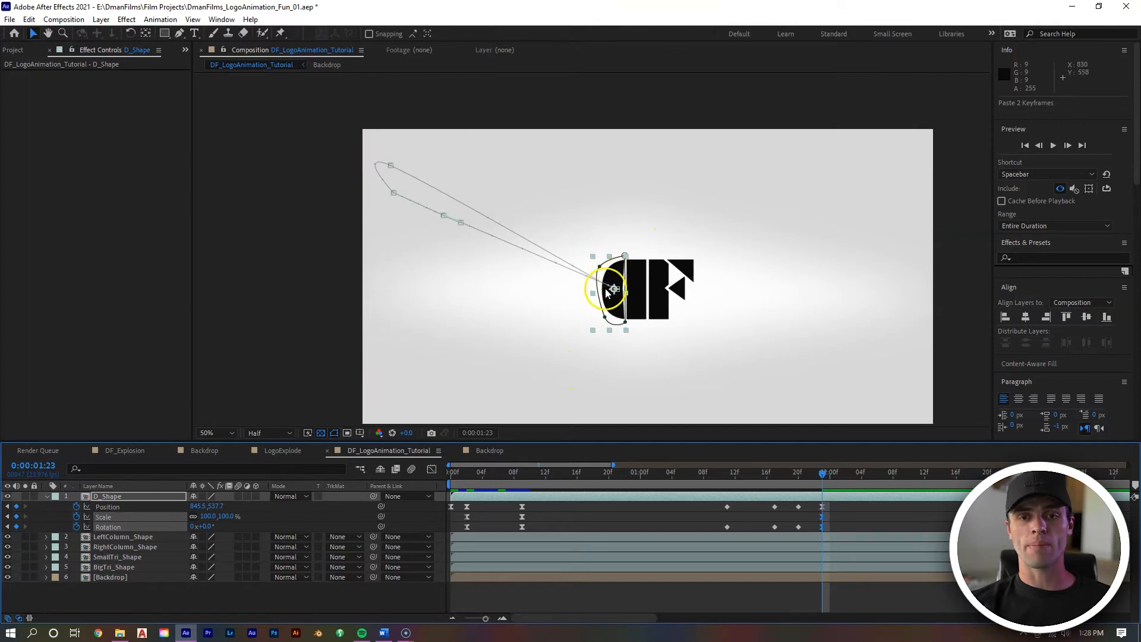
drag(823, 517, 802, 491)
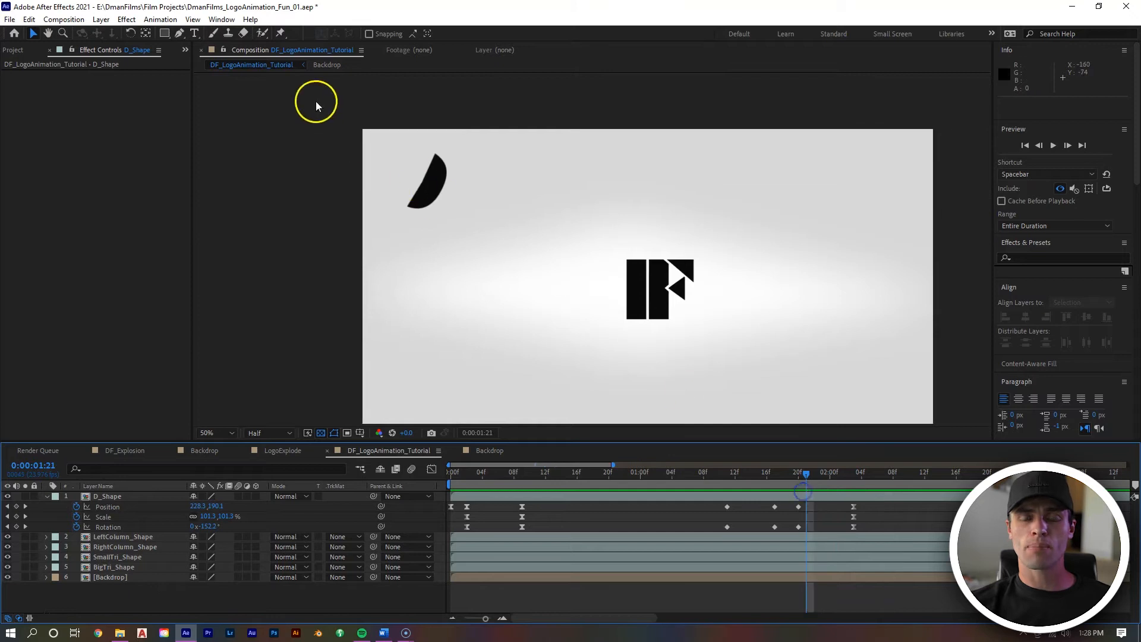
Step: Set D_Shape's Rotation keyframe at 0:00:02:03 to -1x+0.0° so it completes one full negative revolution
drag(807, 482, 799, 483)
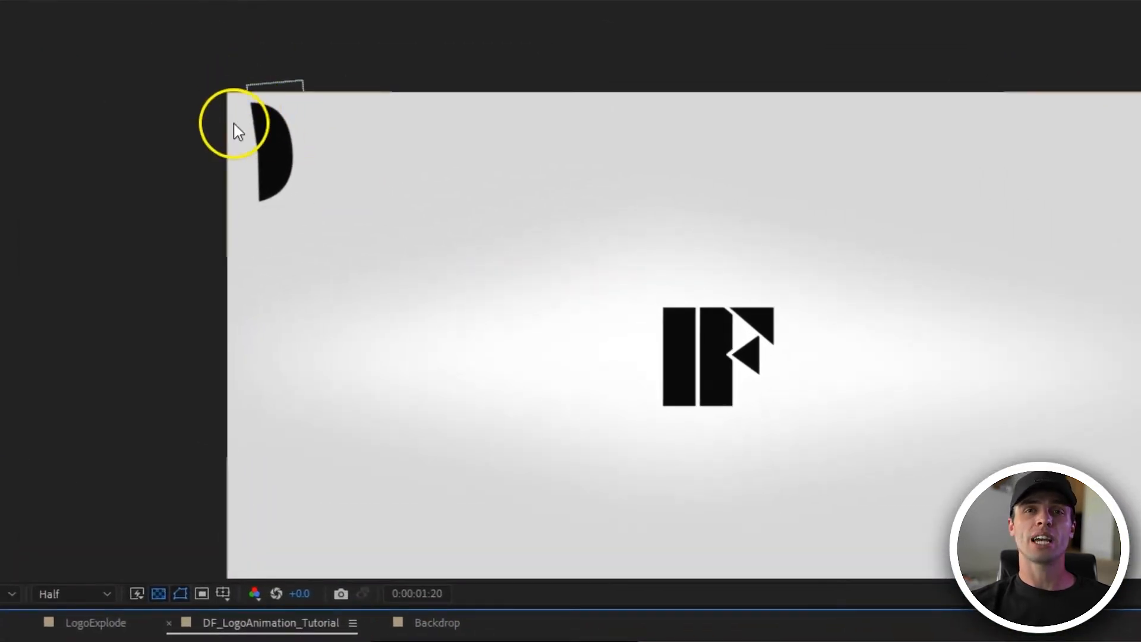
mouse_move(956, 641)
mouse_down()
mouse_move(966, 641)
mouse_move(954, 641)
mouse_up()
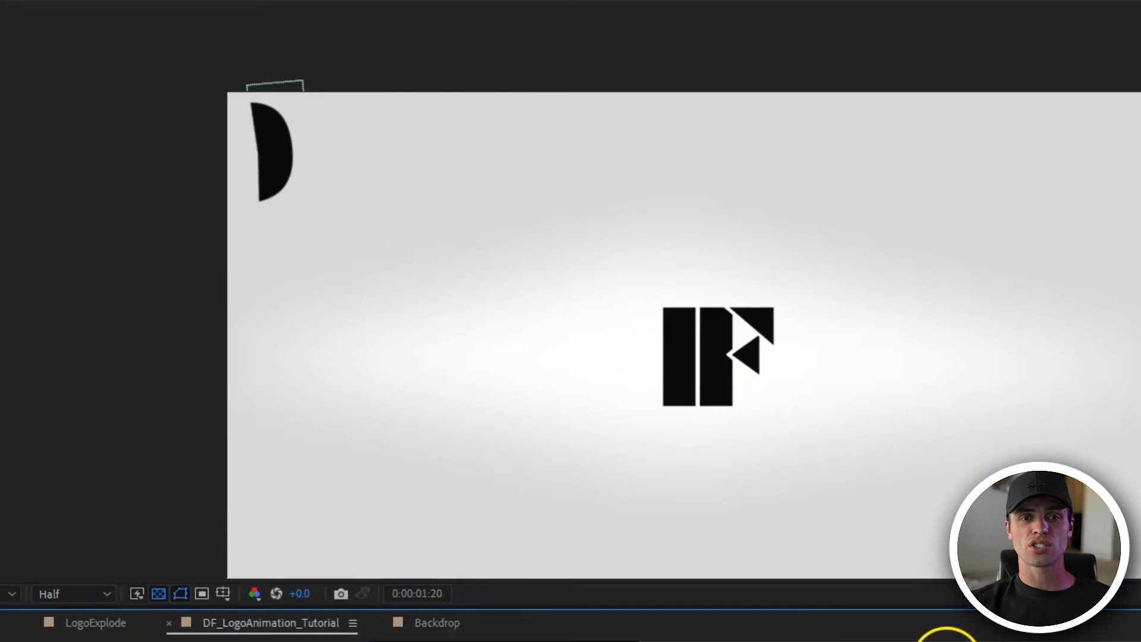
click(1055, 641)
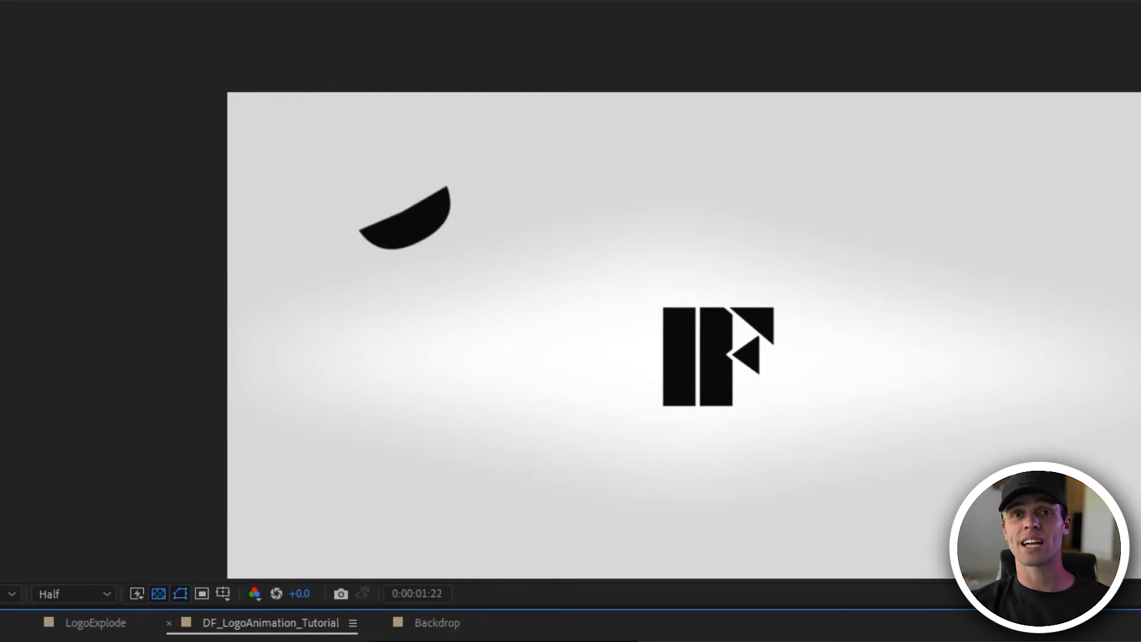
drag(973, 641, 916, 532)
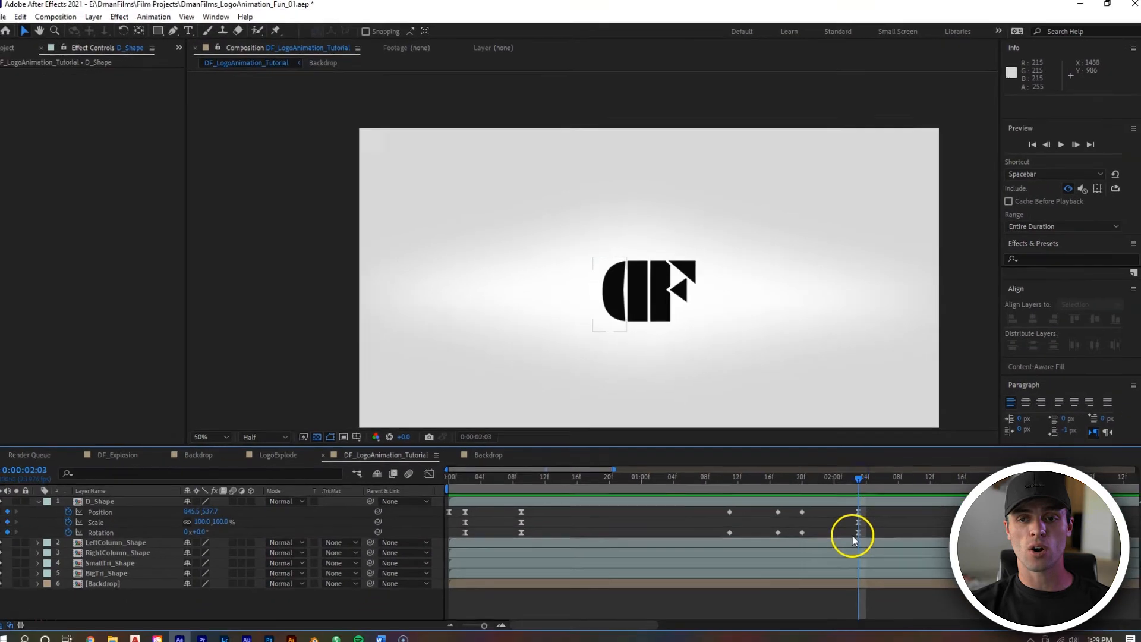
click(856, 533)
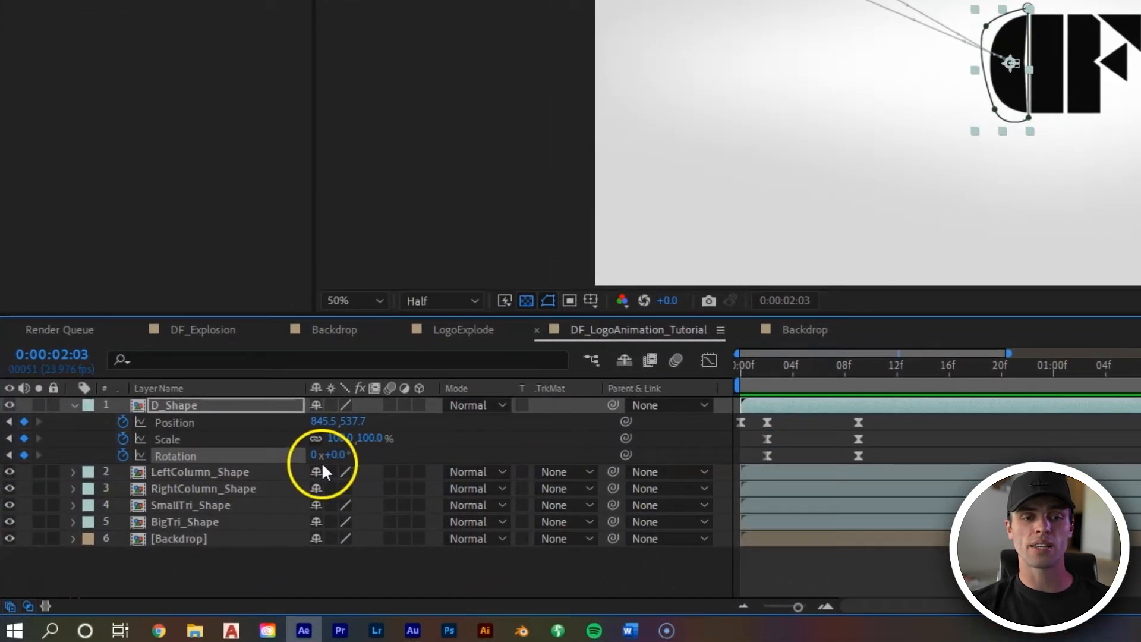
drag(323, 461, 387, 465)
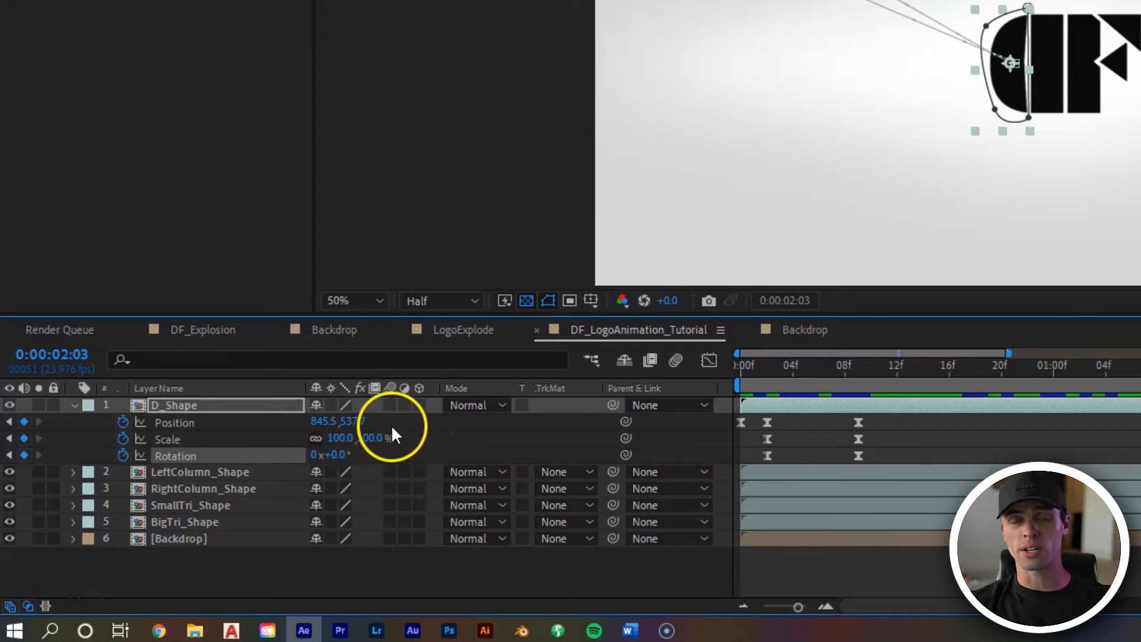
click(402, 447)
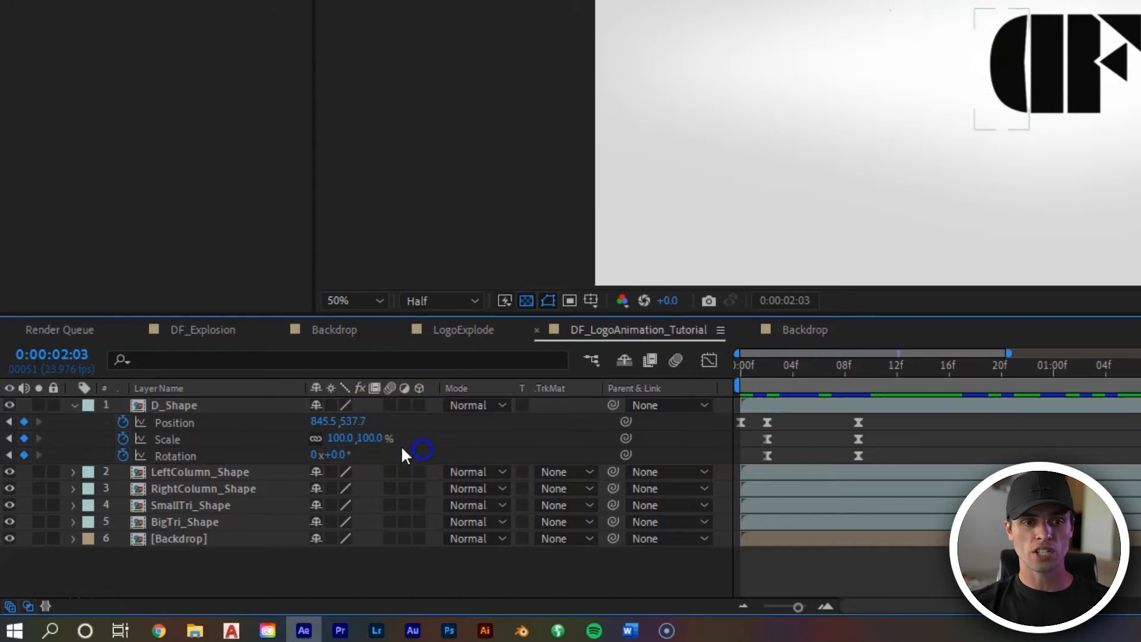
click(314, 456)
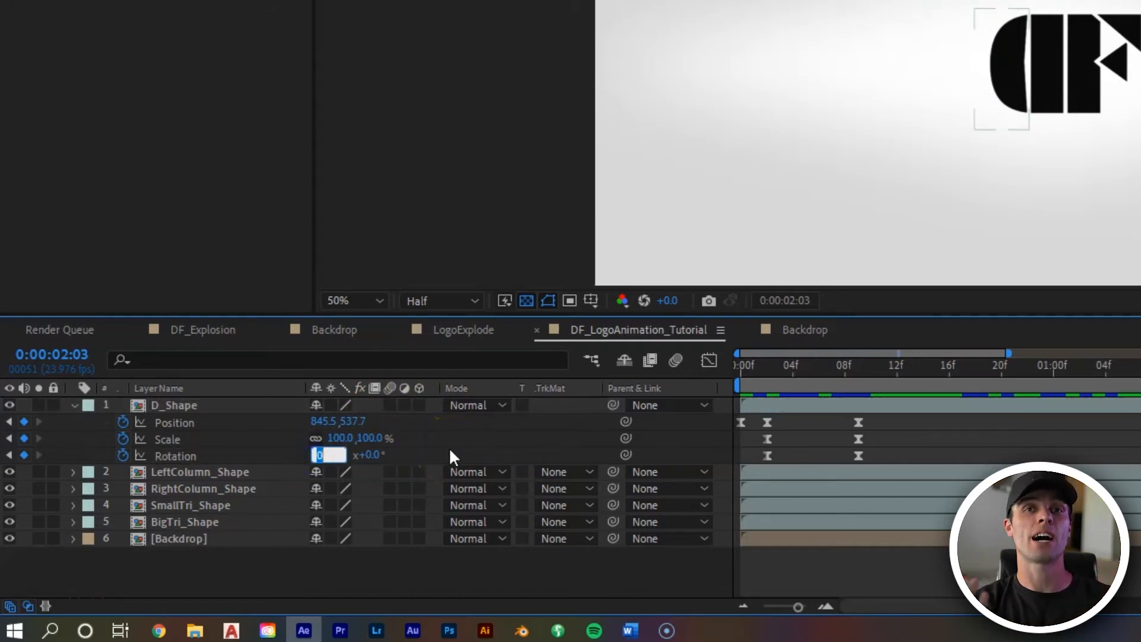
click(315, 457)
text(-)
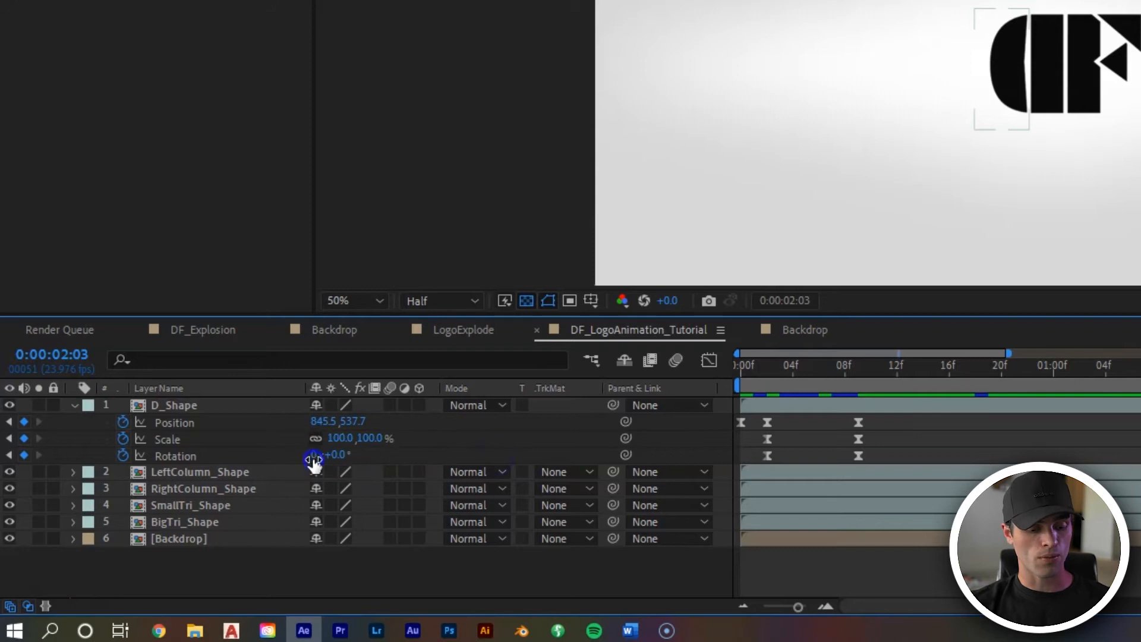
click(448, 464)
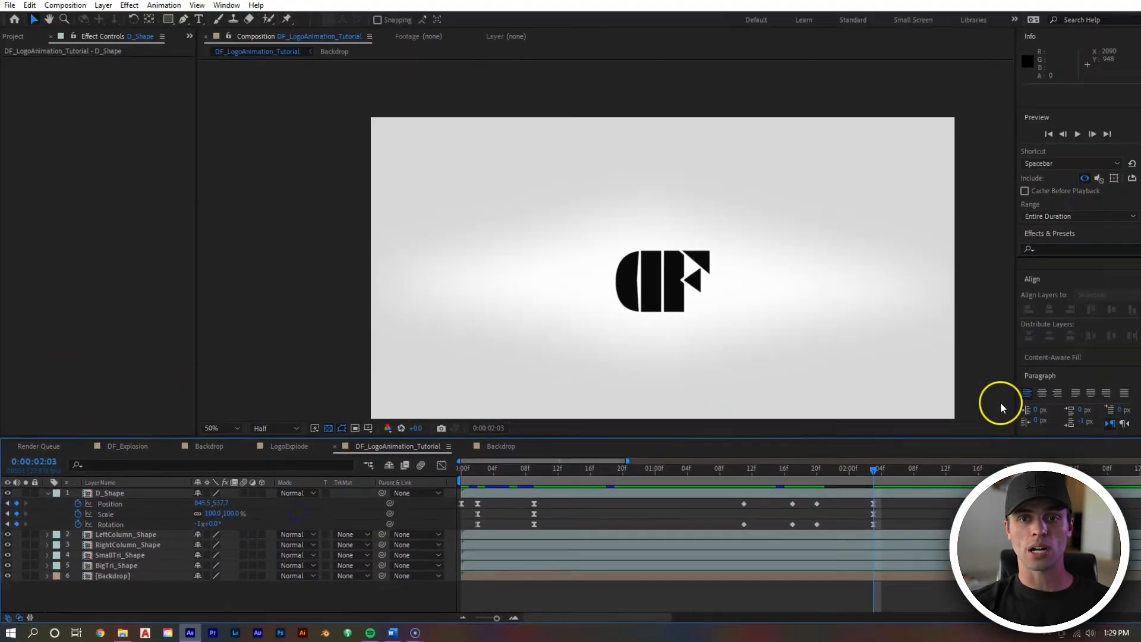
Step: Save the project and preview D_Shape's full animation from the first frame
drag(843, 479, 404, 503)
key(ctrl+s)
key(space)
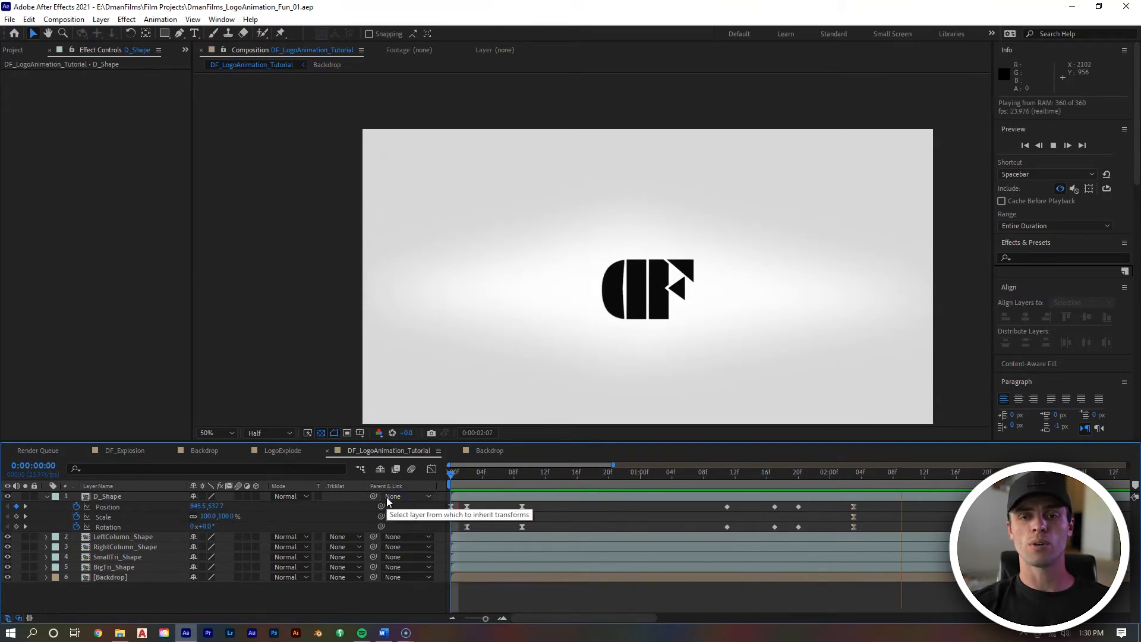
click(838, 481)
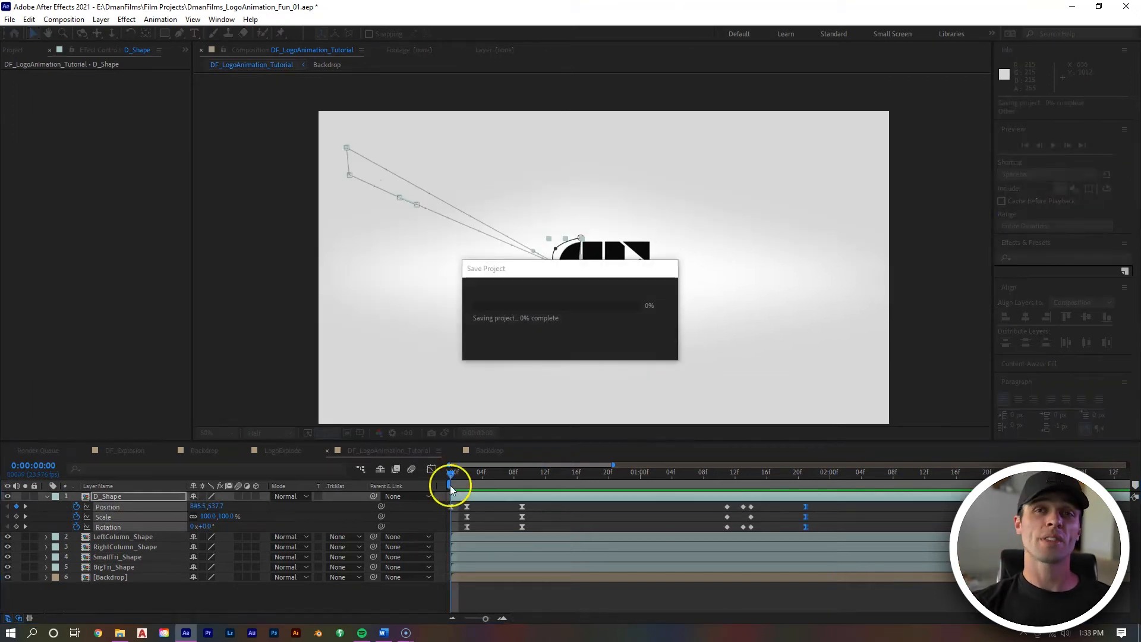
Step: Replay the retimed animation from the start to examine D_Shape's flight out and return to the logo
click(352, 513)
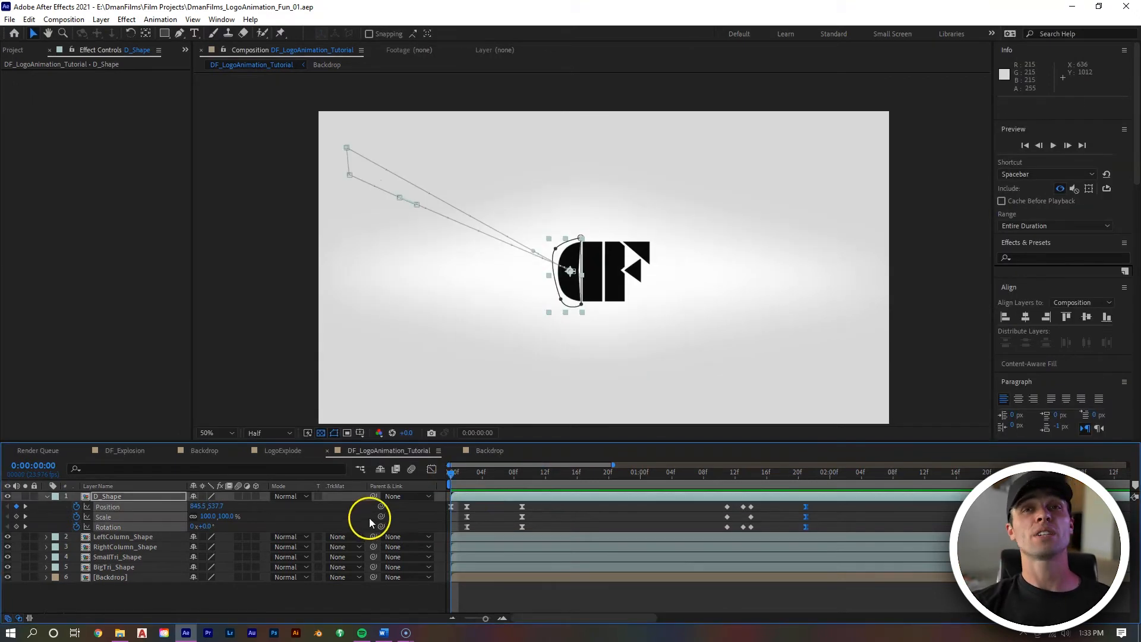
key(space)
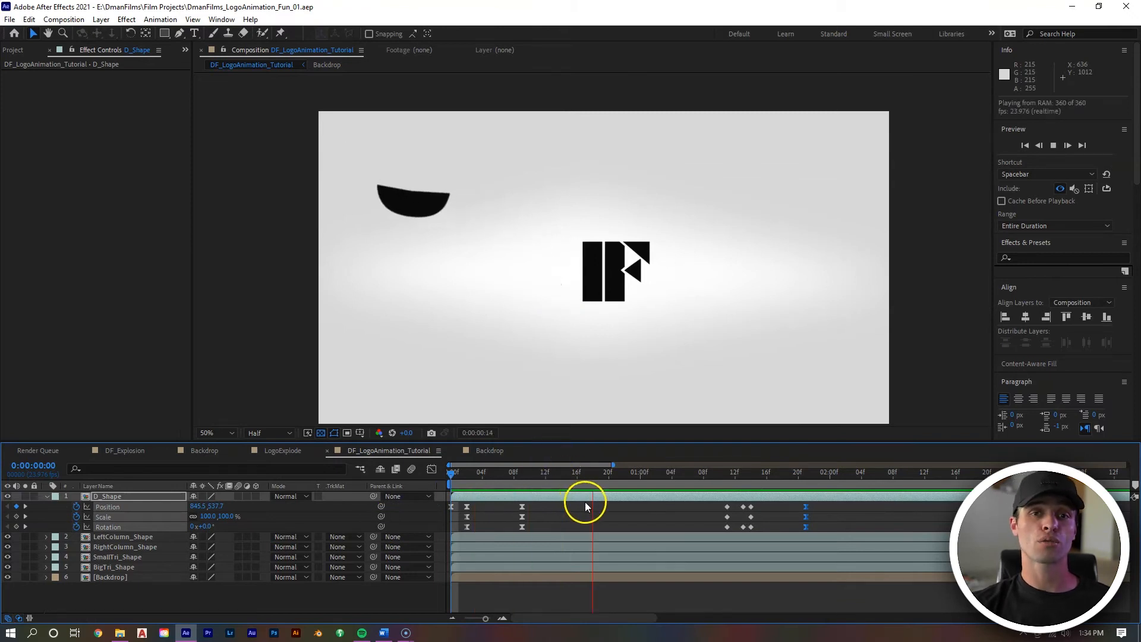
key(space)
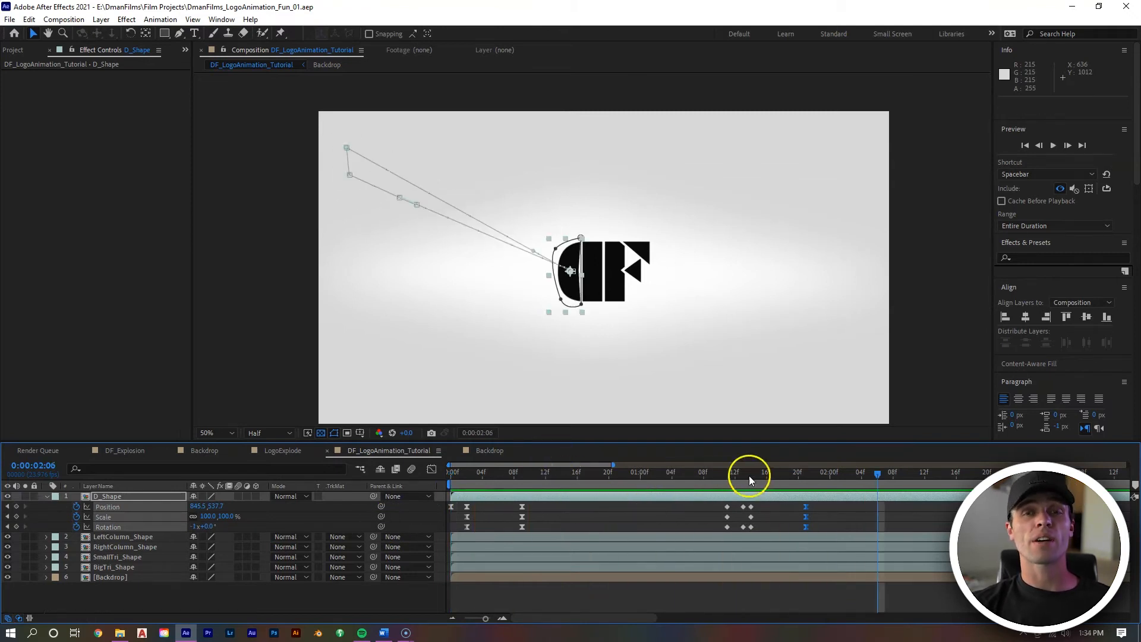
key(Home)
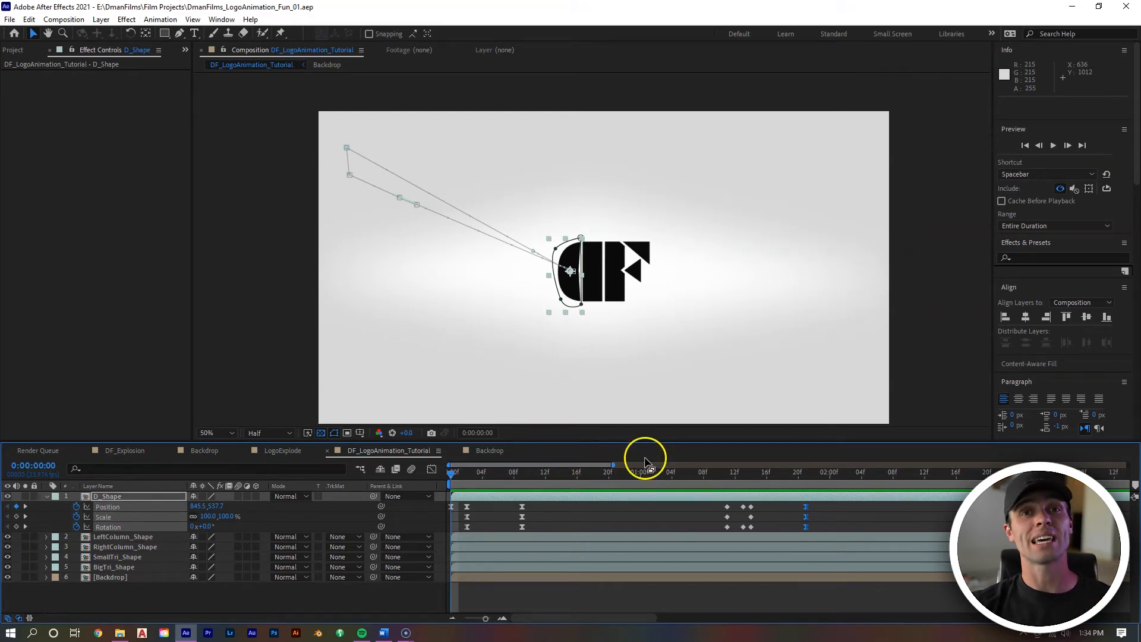
mouse_move(726, 481)
mouse_down()
mouse_move(759, 471)
mouse_move(709, 476)
mouse_move(796, 473)
mouse_move(713, 477)
mouse_up()
key(space)
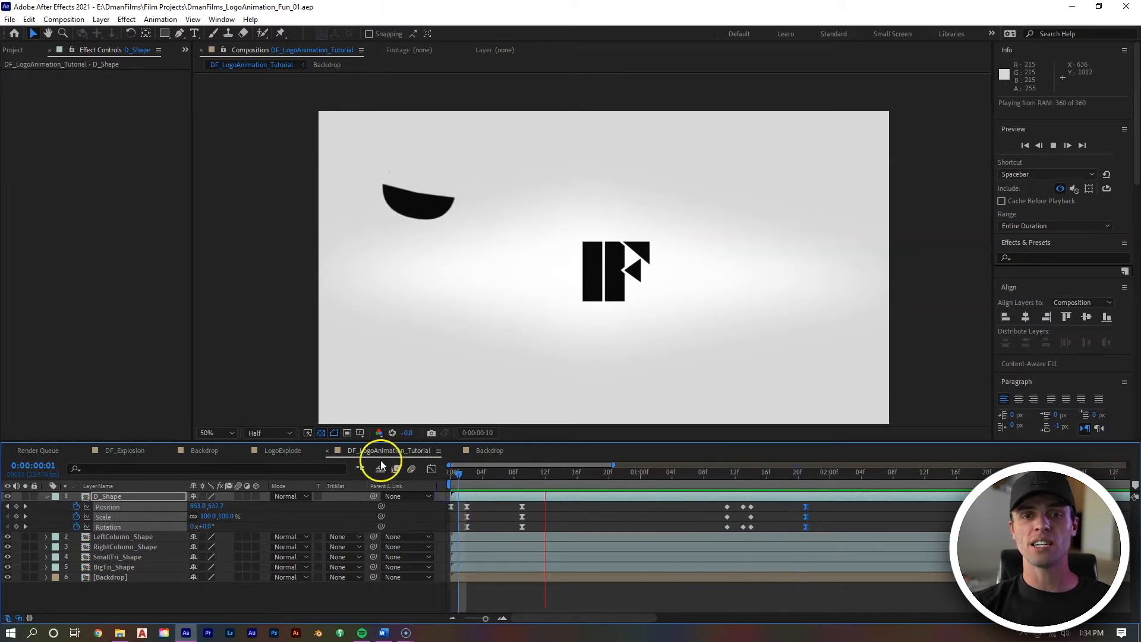
Step: At 0:00:01:23, two frames after the return keyframes, push D_Shape toward the left column with a Position keyframe at 855.8, 537.7
drag(779, 479, 807, 482)
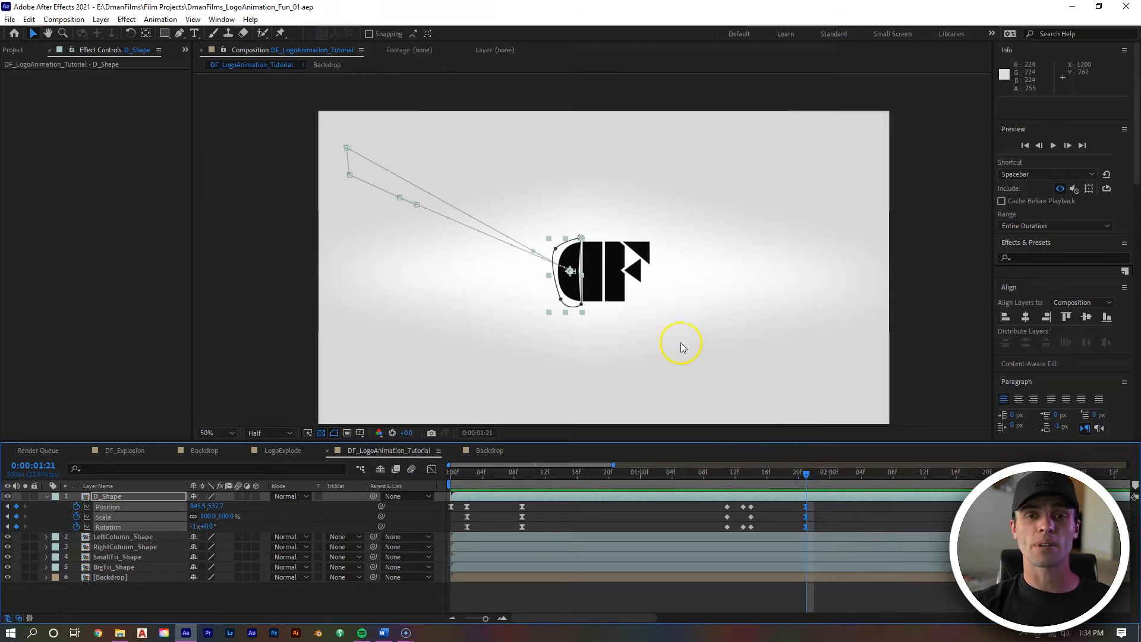
scroll(731, 287, up, 6)
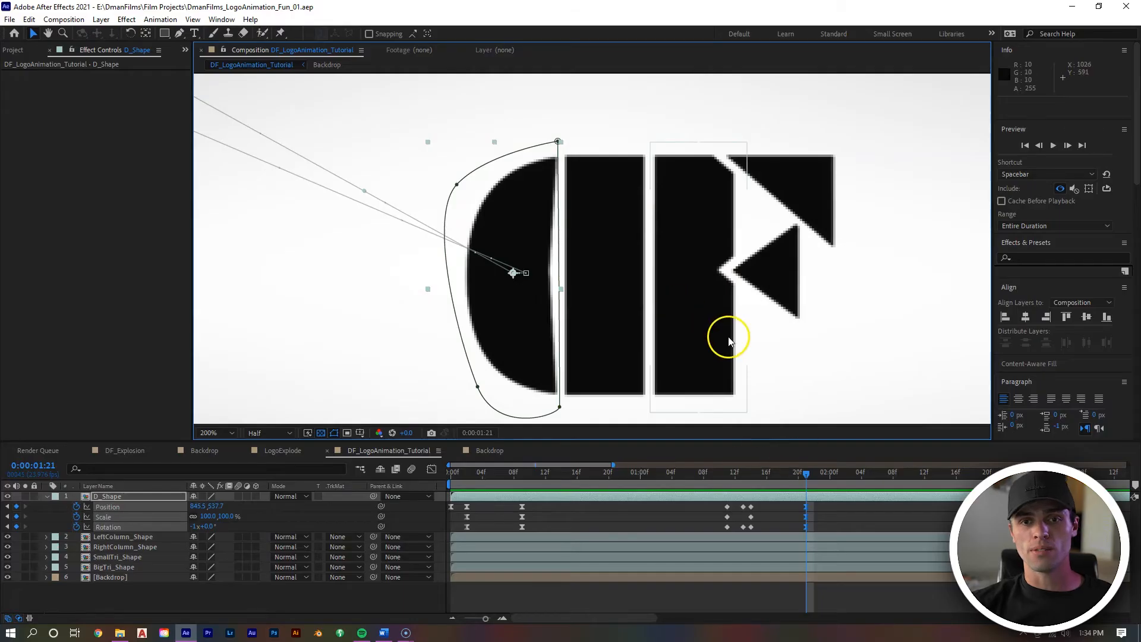
scroll(728, 340, up, 2)
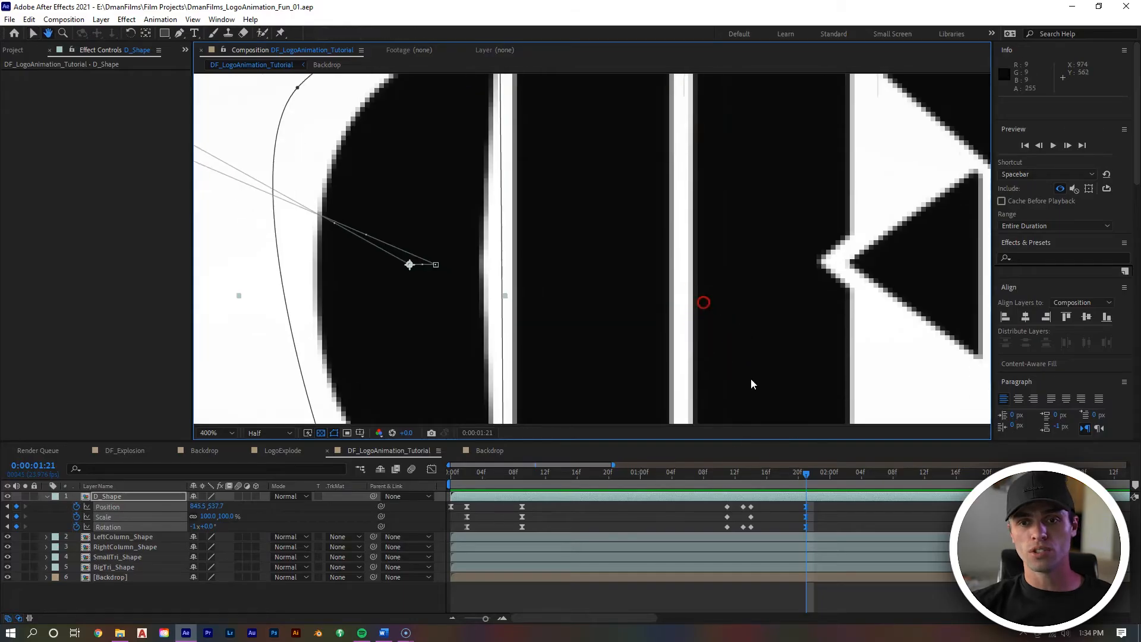
click(823, 469)
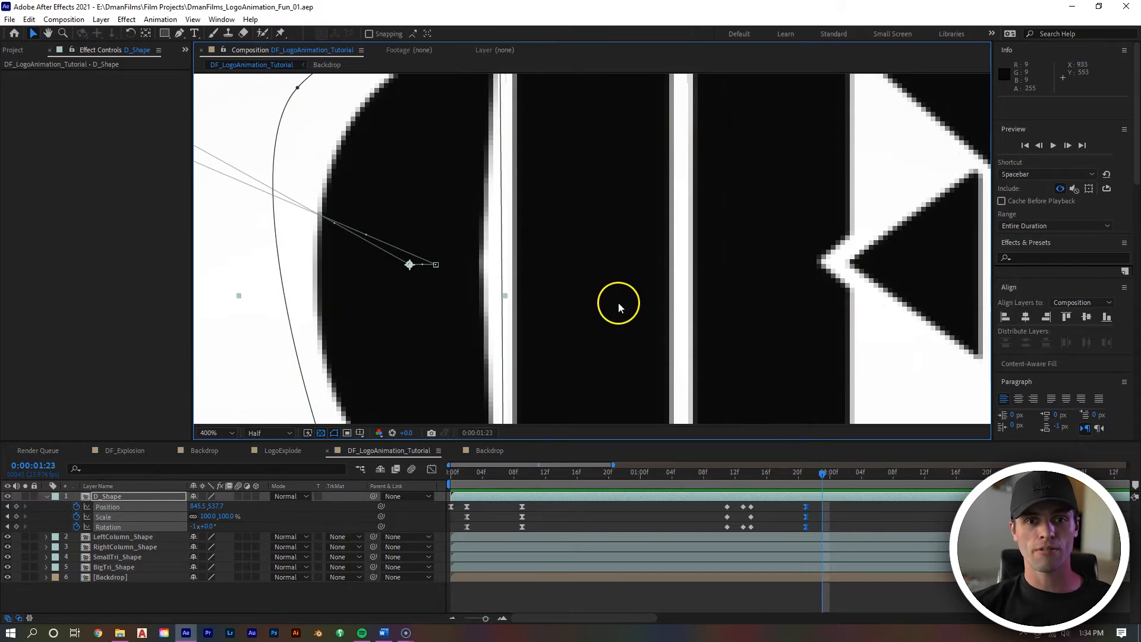
scroll(630, 330, down, 4)
scroll(592, 285, up, 4)
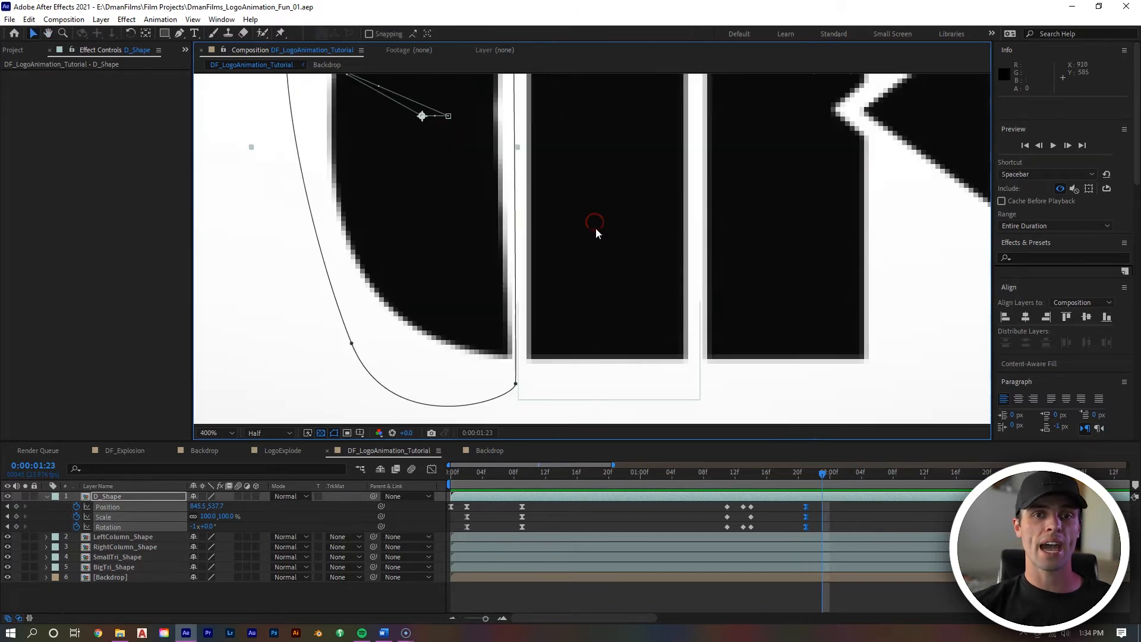
drag(596, 228, 630, 327)
drag(494, 301, 517, 309)
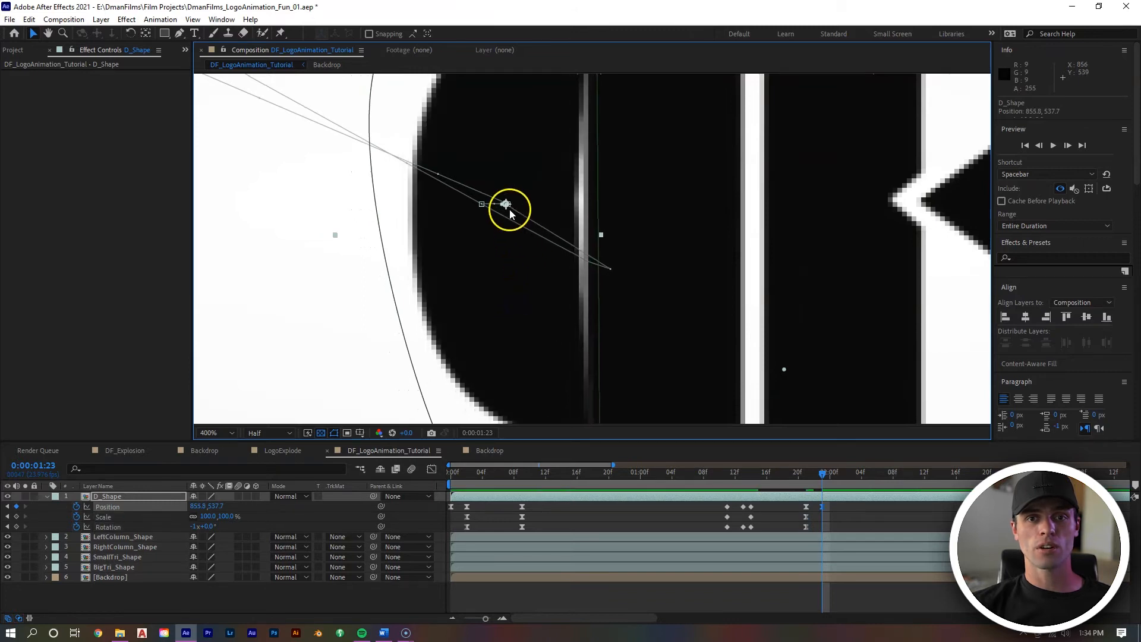
Step: Copy D_Shape's 0:00:01:21 Position keyframe to 0:00:02:02 so the piece settles back at 845.5, 537.7
key(Page_Down)
key(Page_Down)
key(Page_Down)
click(807, 508)
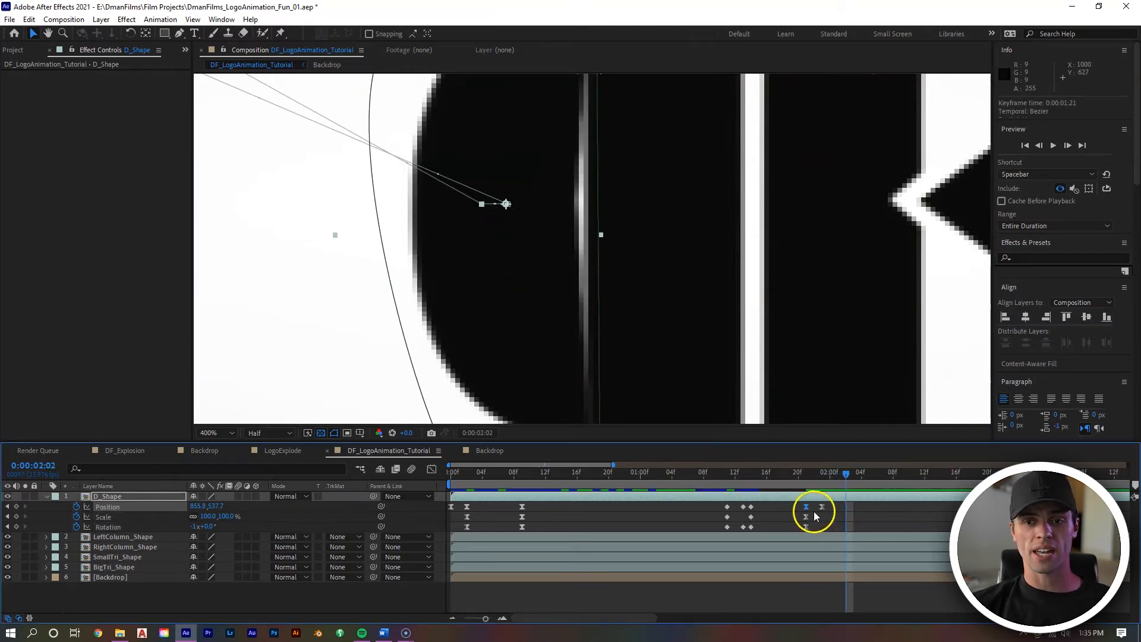
key(ctrl+z)
key(ctrl+v)
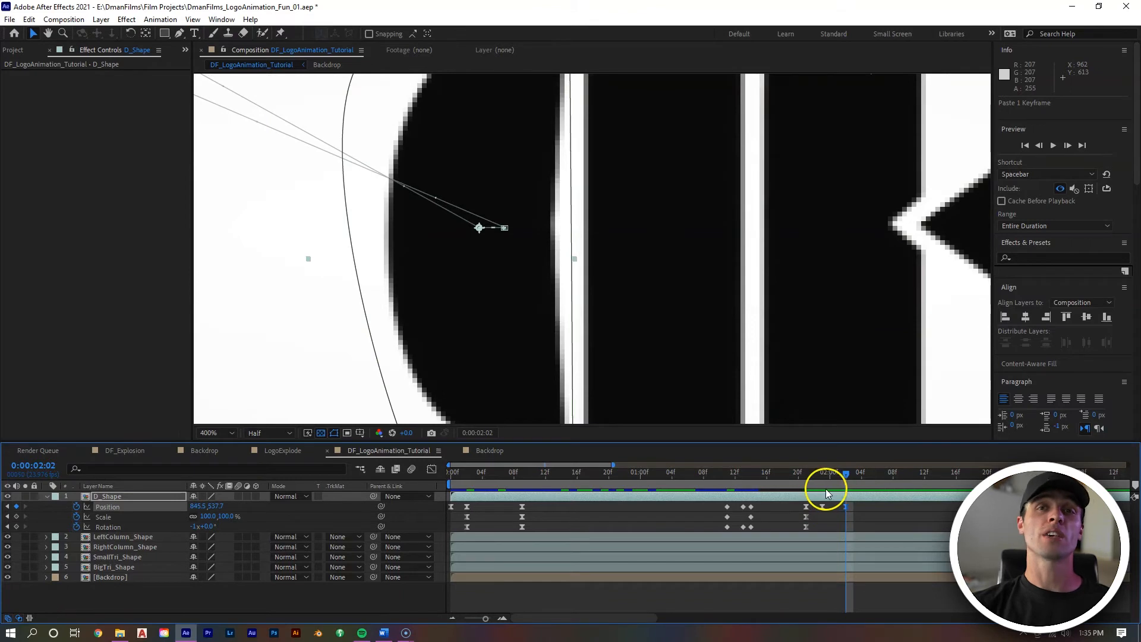
Step: Fit the whole composition and timeline in view and play the animation to examine D_Shape's return and impact against the column
scroll(567, 211, down, 1)
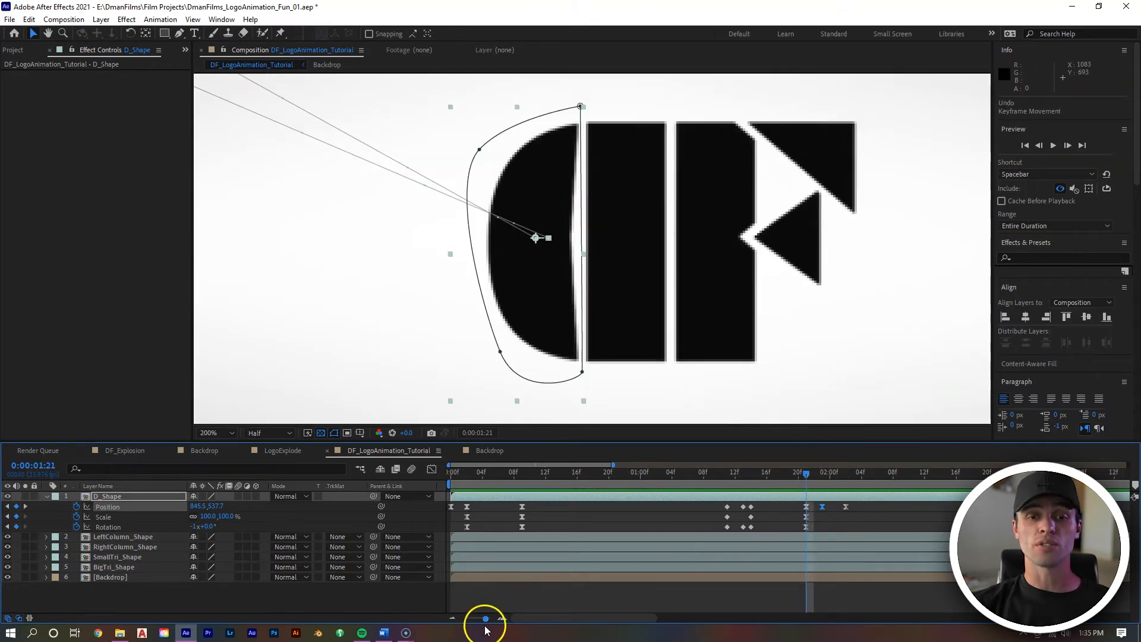
drag(485, 619, 474, 619)
click(518, 474)
key(shift+slash)
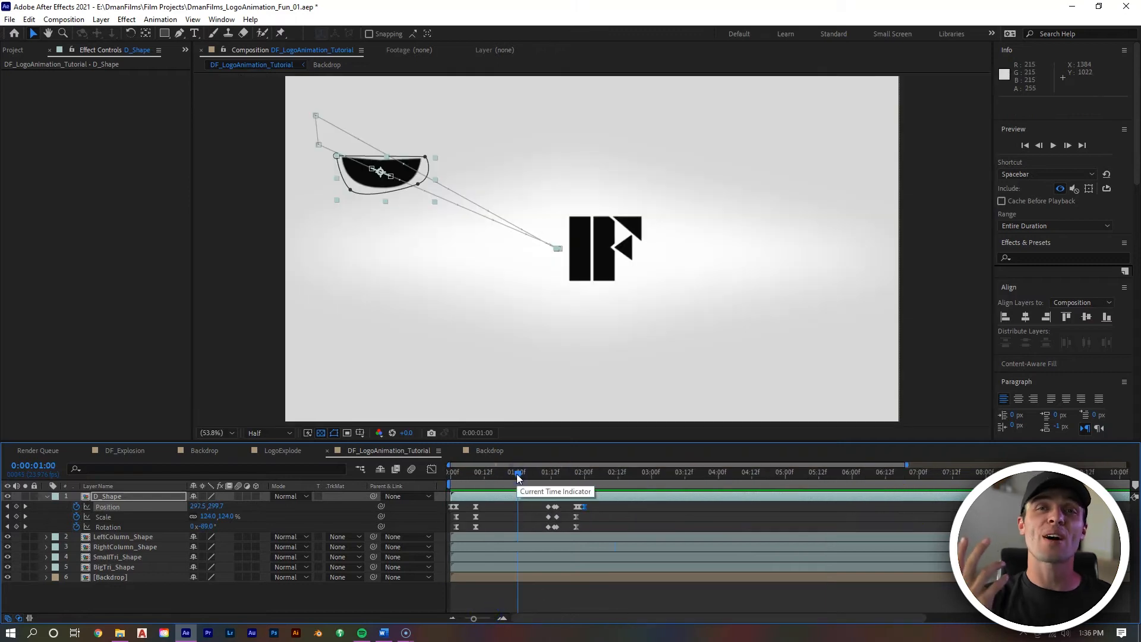
key(space)
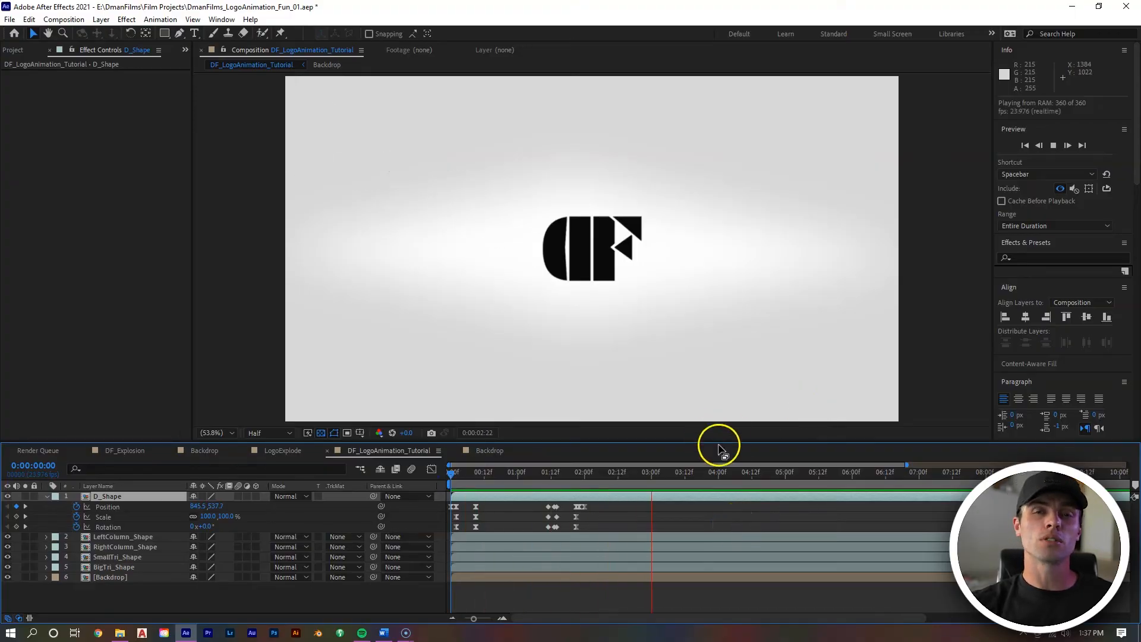
key(space)
Step: Enable motion blur for the D_Shape layer and for the composition, using its return around 0:00:01:18 as reference
click(598, 475)
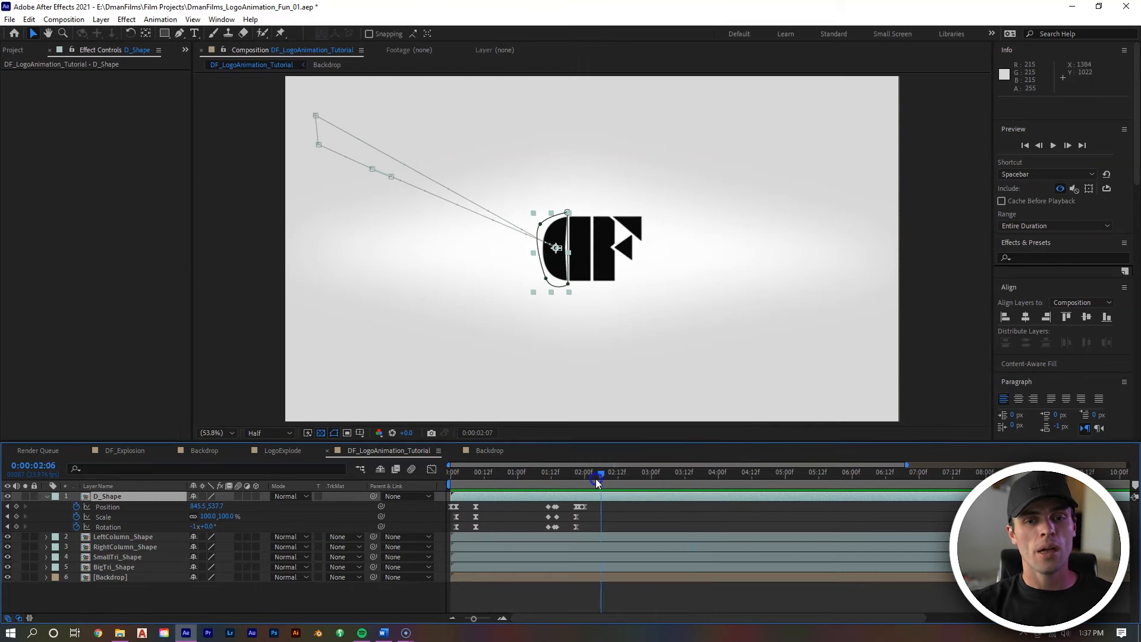
drag(597, 480, 568, 480)
click(364, 470)
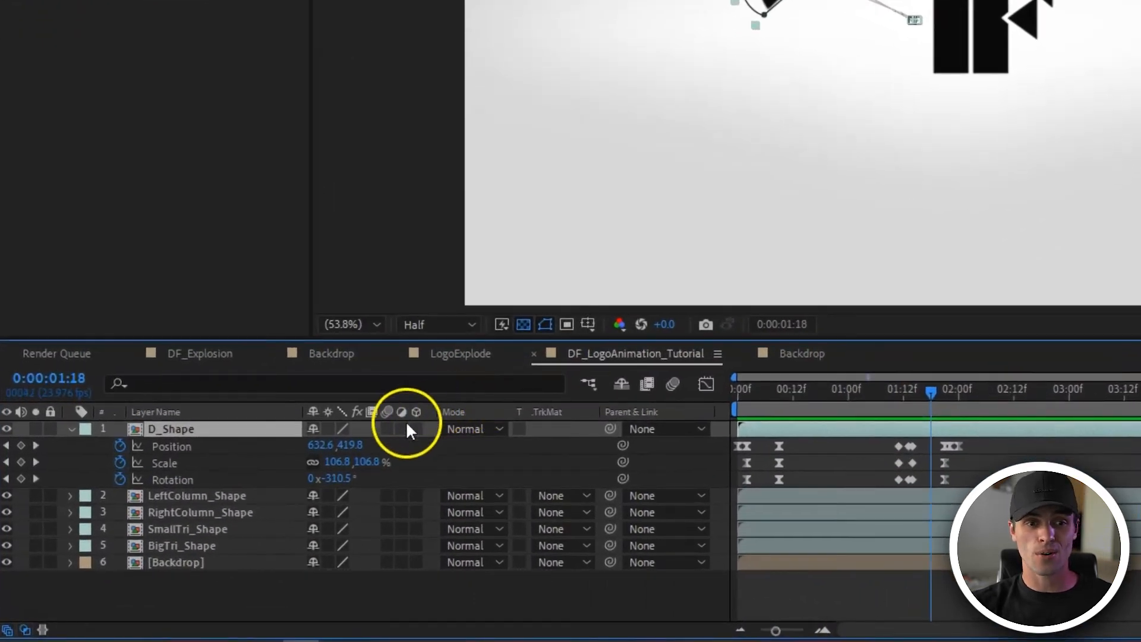
click(387, 429)
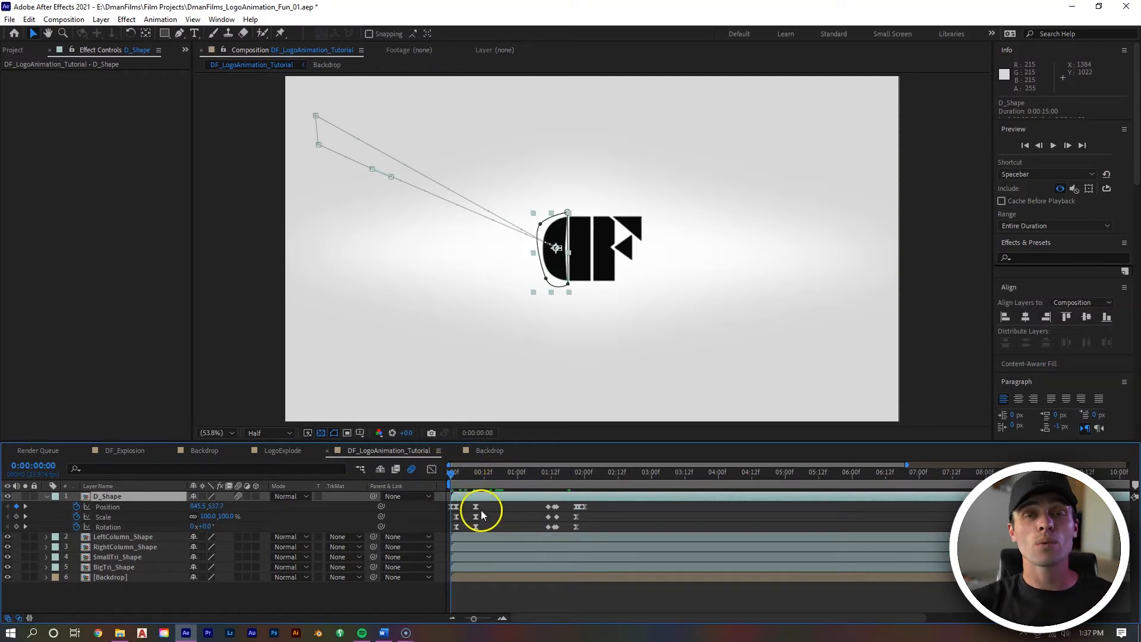
Step: Play D_Shape's animation from the first frame to examine the motion blur
drag(466, 475, 463, 452)
key(space)
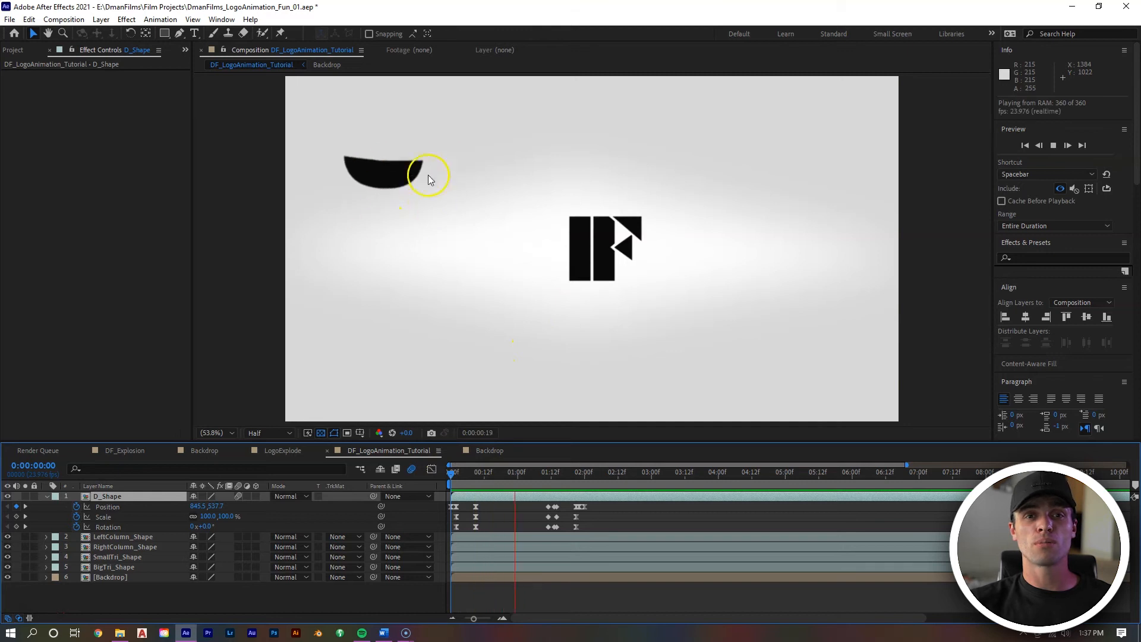
key(space)
key(space)
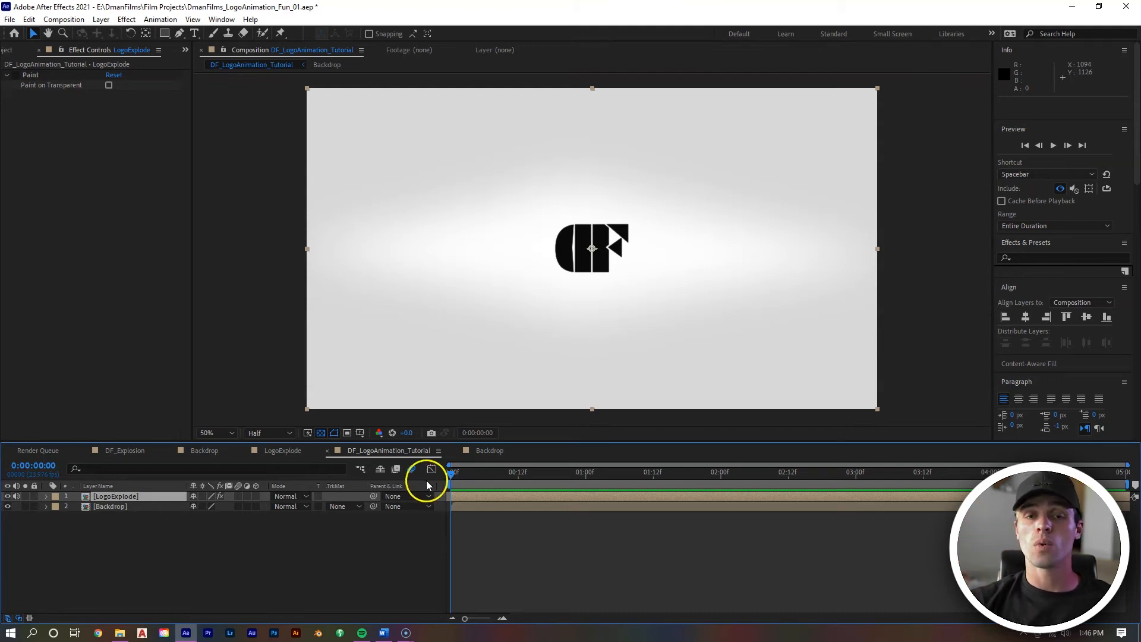
Step: Preview the LogoExplode animation and go to 0:00:02:21, just as D_Shape begins pulling away from the left column
key(space)
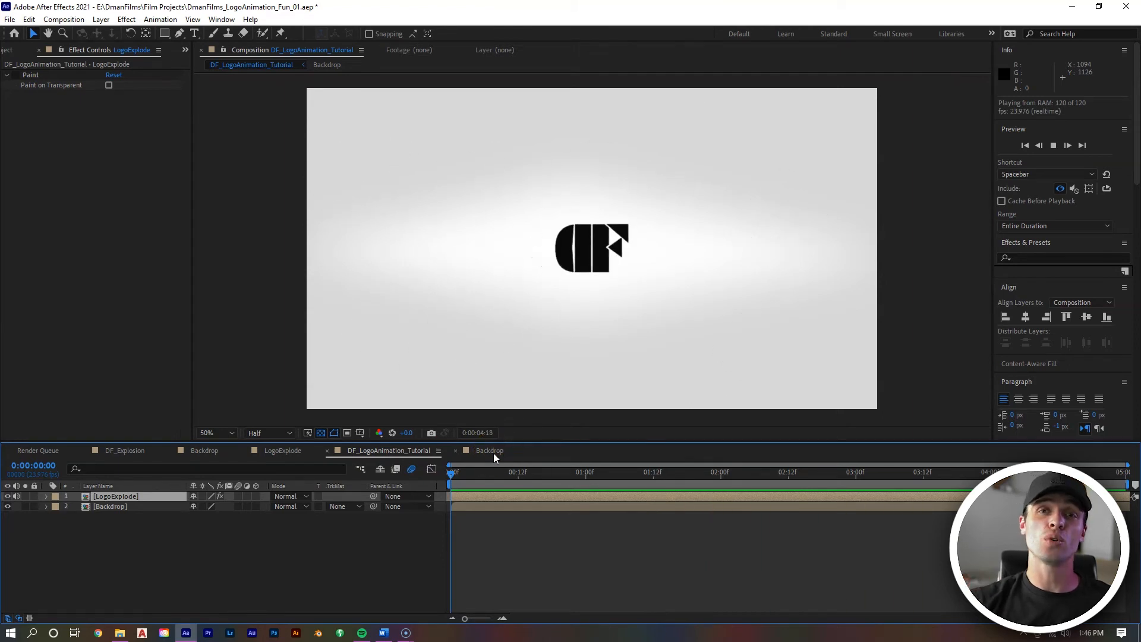
key(space)
click(856, 476)
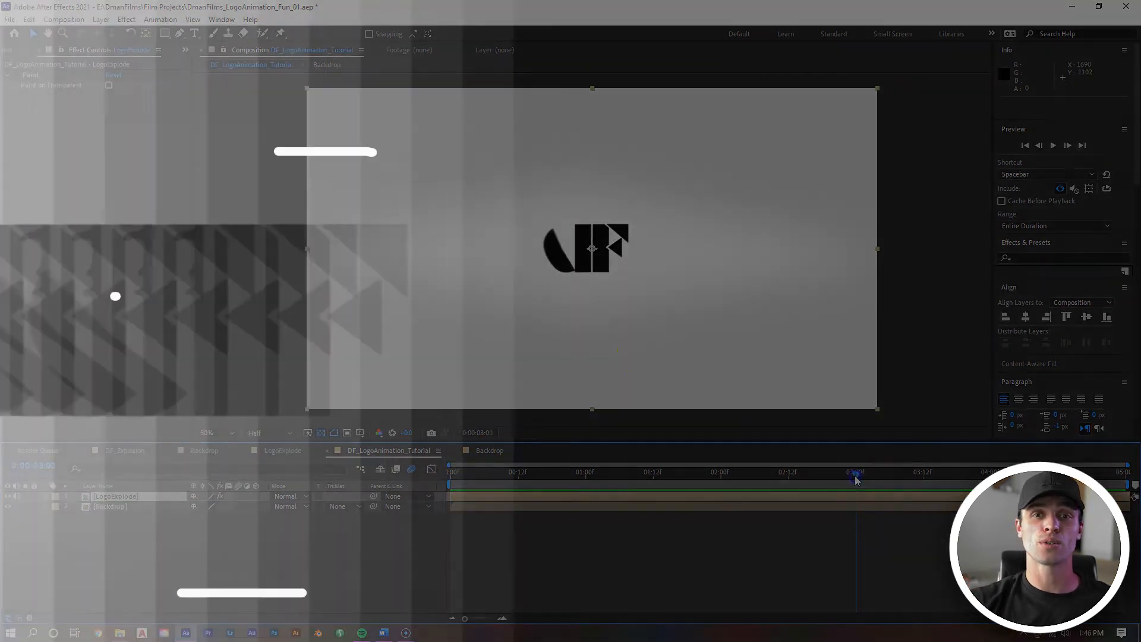
click(837, 476)
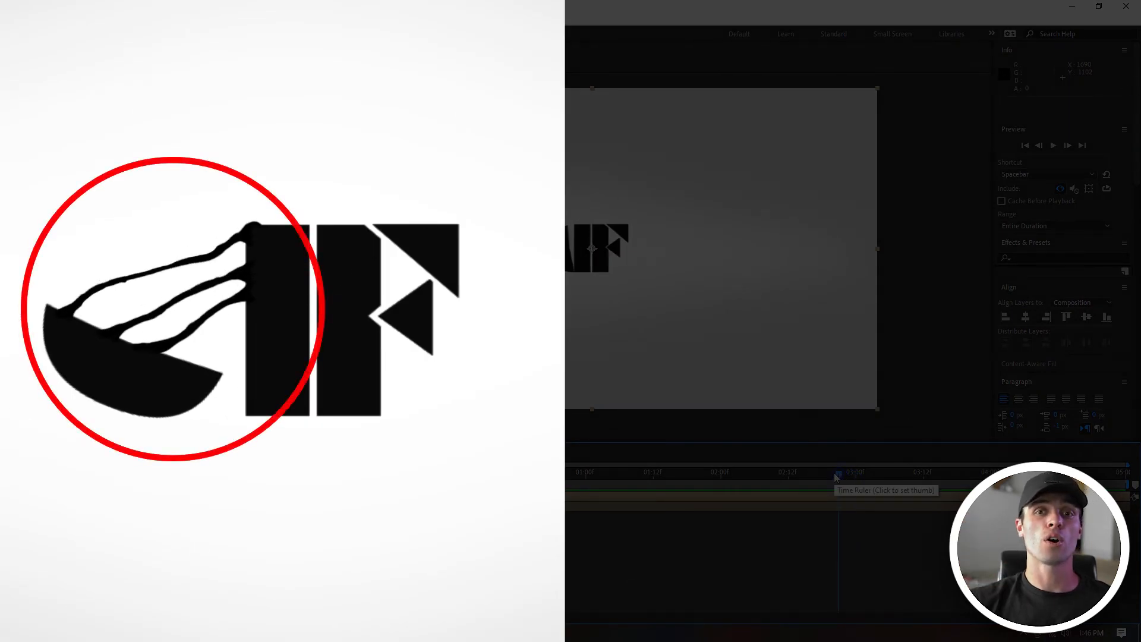
key(space)
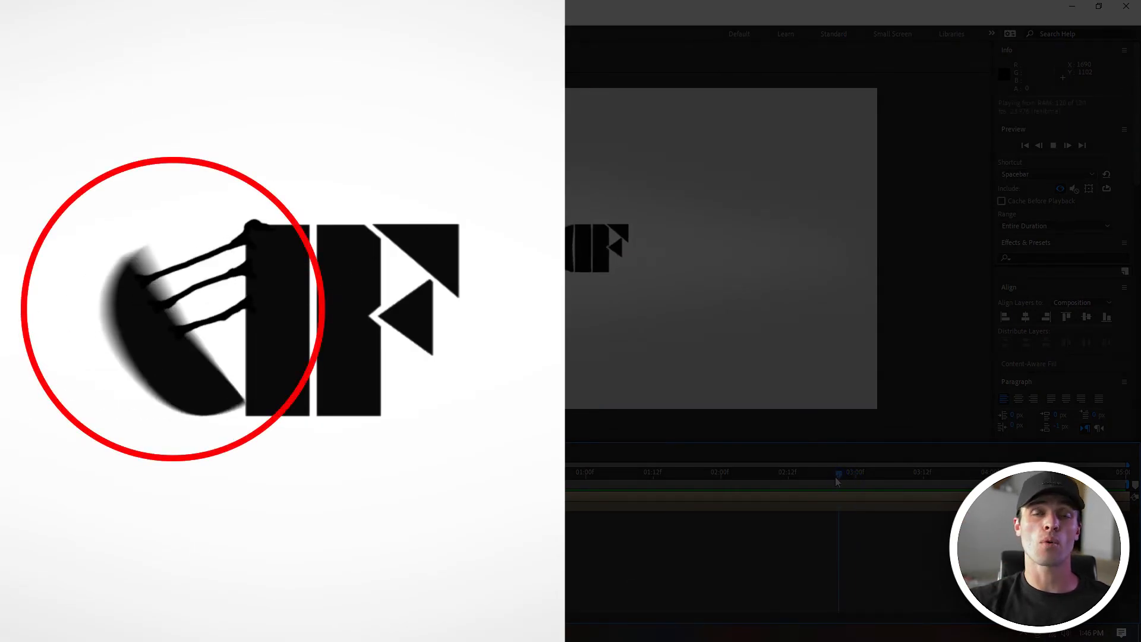
key(space)
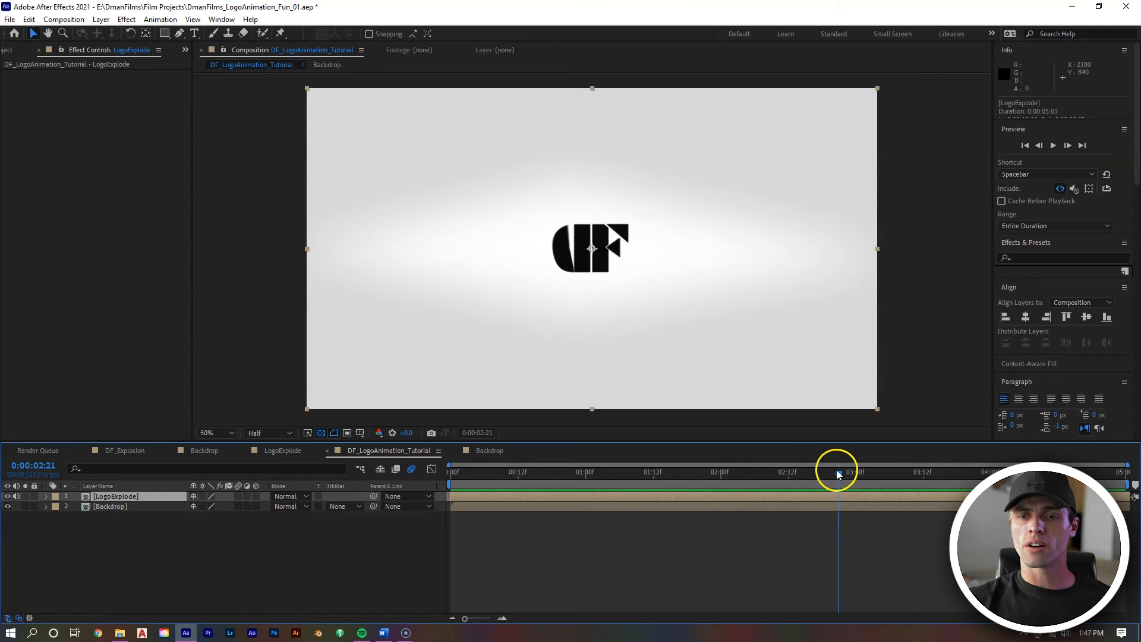
Step: Open LogoExplode in its own layer view for painting with the Brush tool and set the foreground color to black
right_click(846, 494)
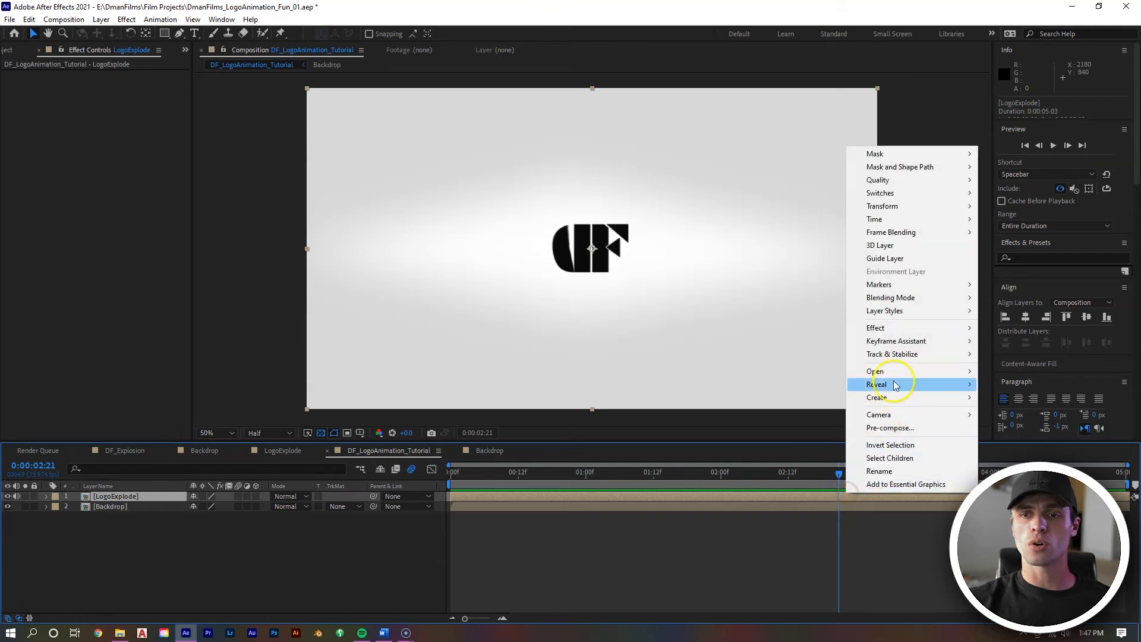
mouse_move(968, 368)
click(1014, 384)
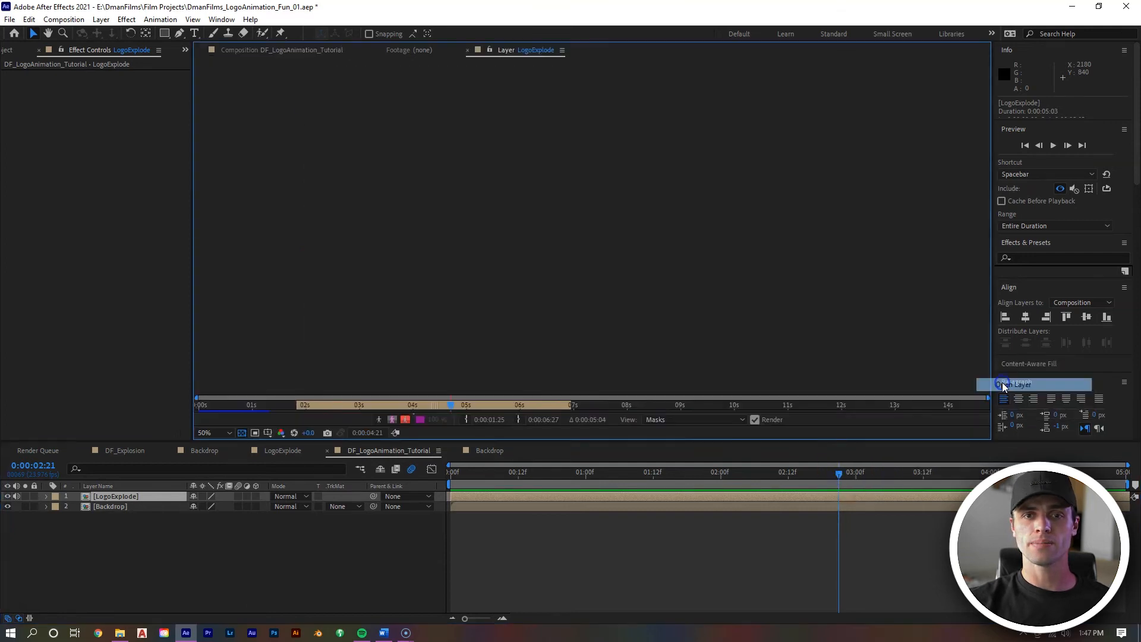
click(212, 35)
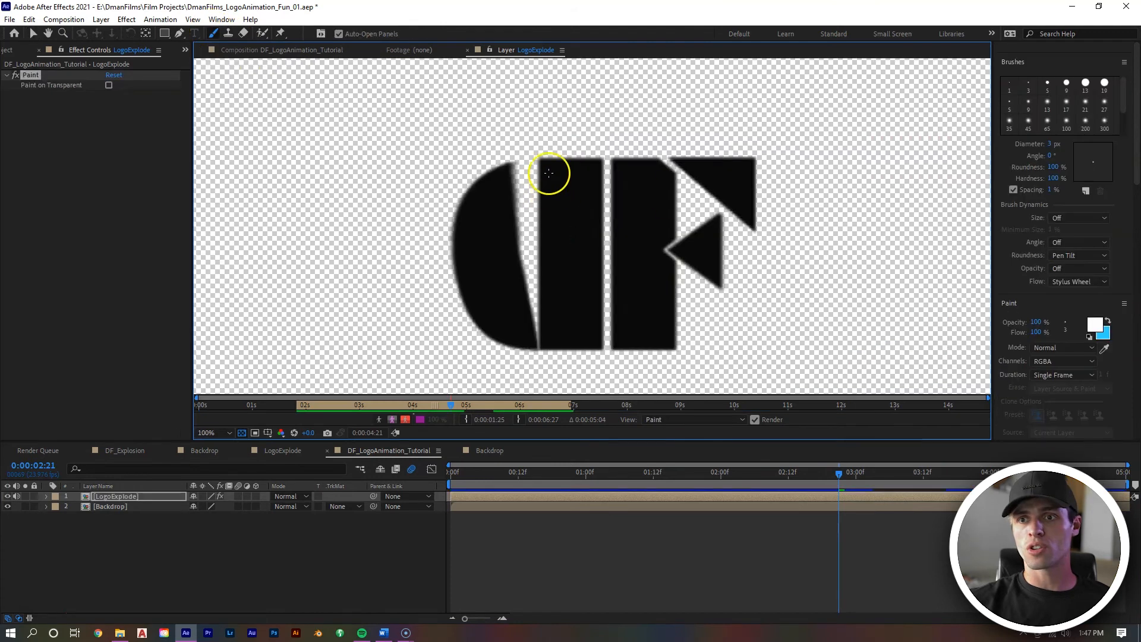
click(1096, 323)
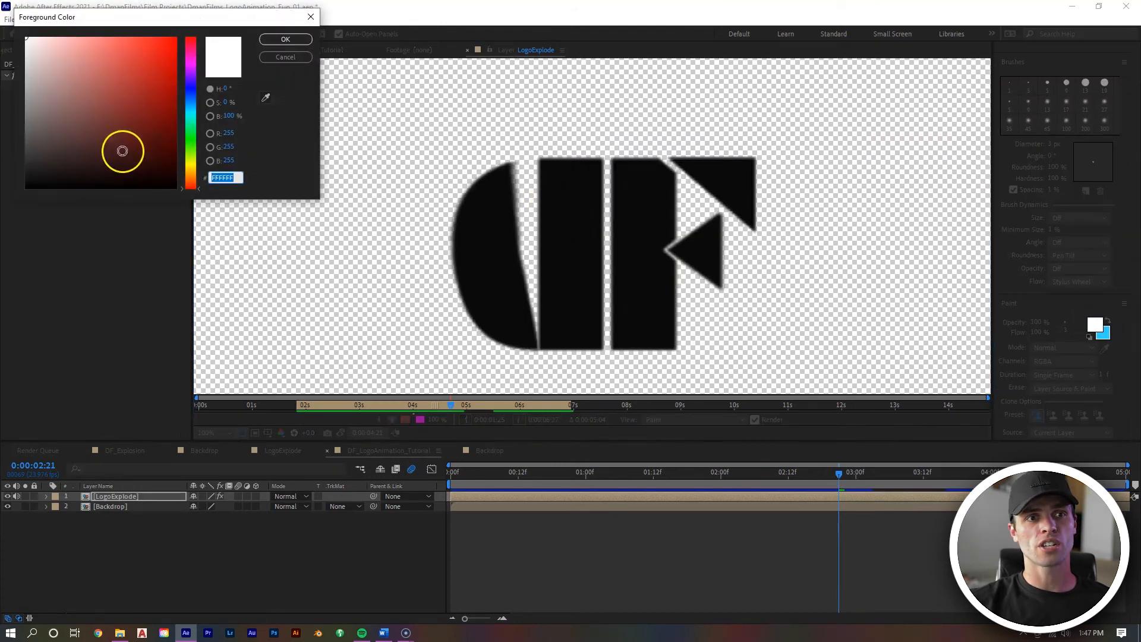
drag(125, 147, 26, 188)
key(Return)
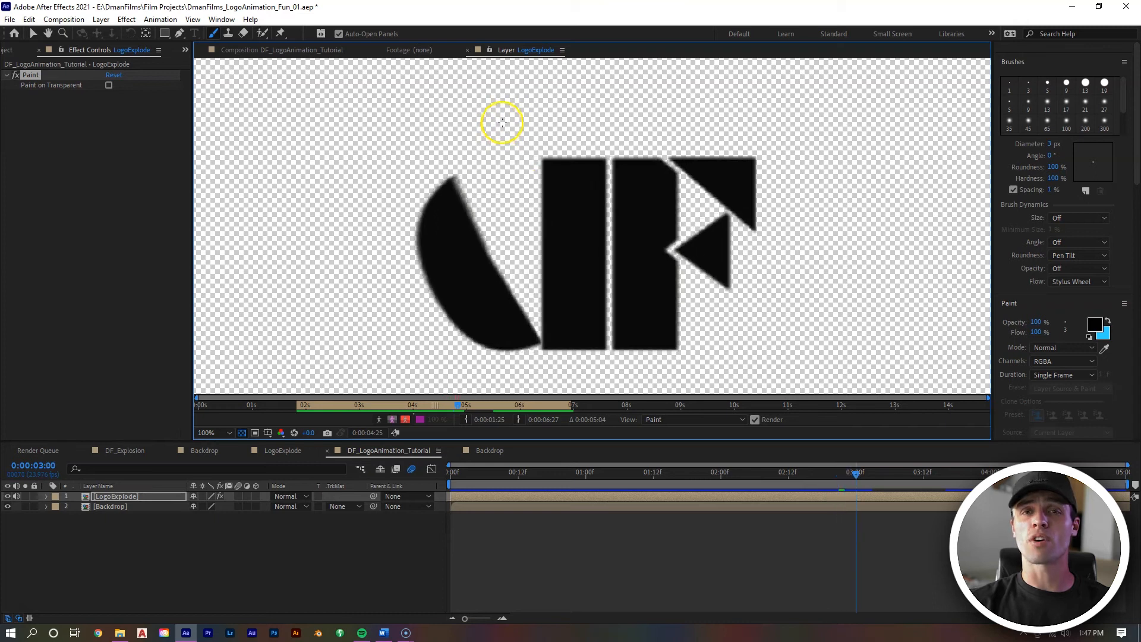
Step: At 0:00:03:02 and 0:00:03:03, paint small black goo blobs on the left column's corner nearest D_Shape's upper tip
scroll(585, 191, up, 4)
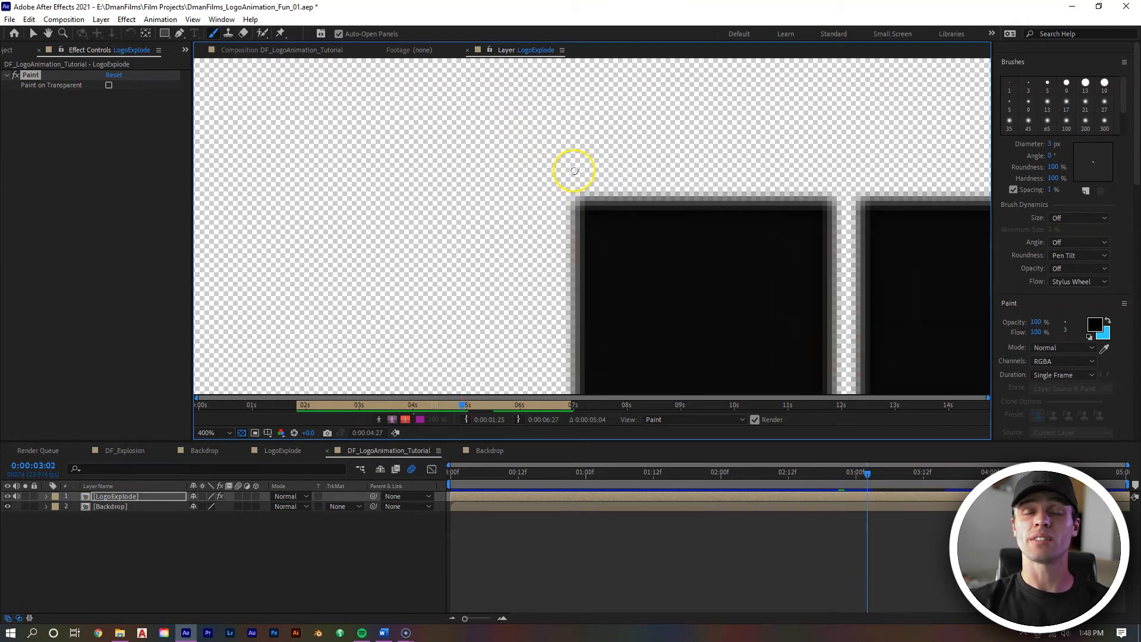
mouse_move(580, 175)
mouse_down()
mouse_move(587, 158)
mouse_move(607, 178)
mouse_up()
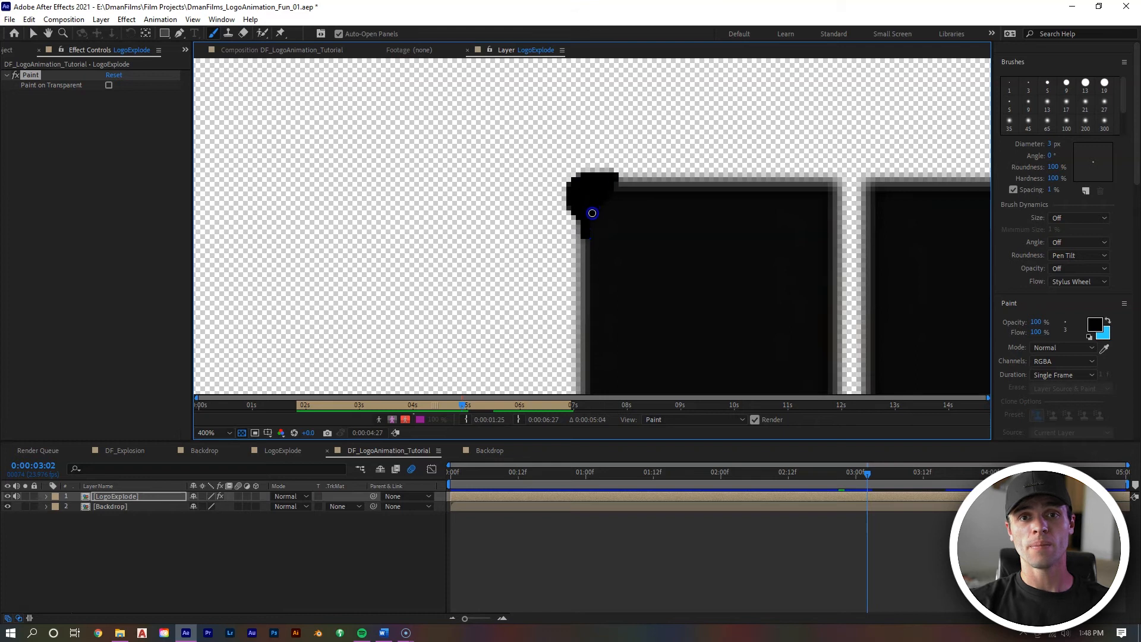
key(Page_Down)
key(Page_Up)
key(Page_Down)
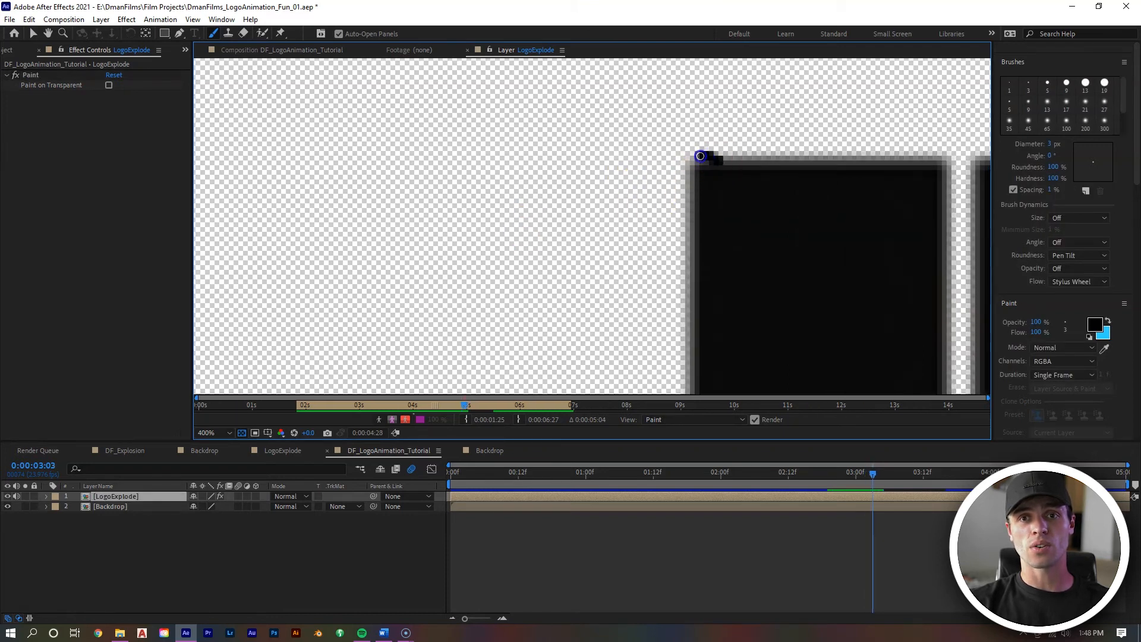
mouse_move(658, 148)
mouse_down()
mouse_move(616, 147)
mouse_move(591, 161)
mouse_move(705, 217)
mouse_up()
key(Page_Down)
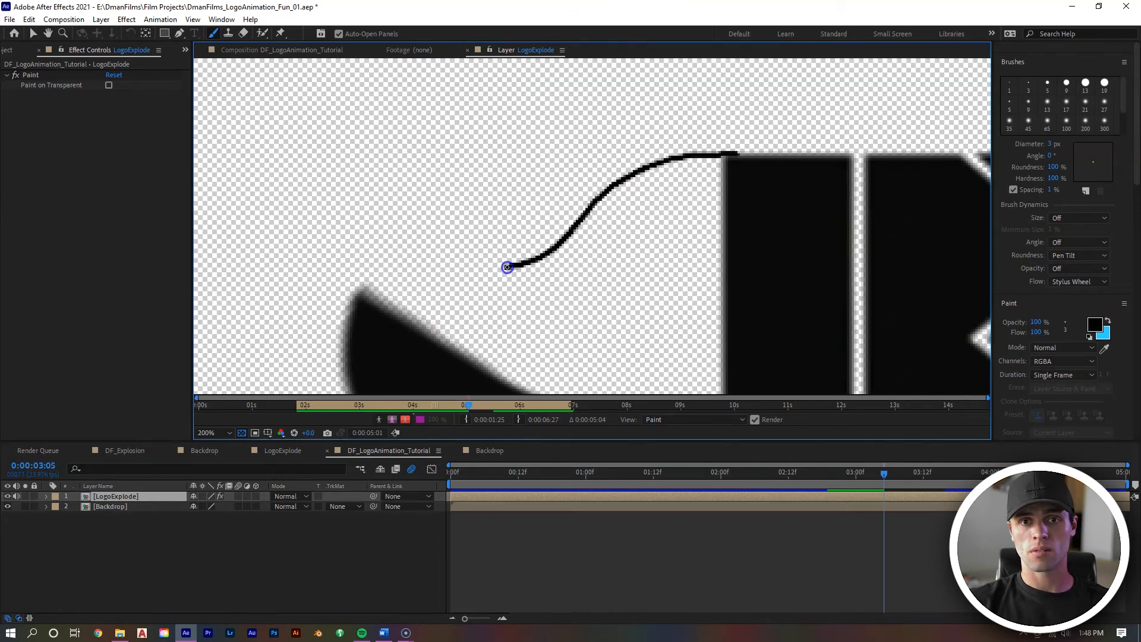
Step: At 0:00:03:05 and 0:00:03:06, paint a stretched goo strand between the left column's upper corner and D_Shape's tip, comparing neighboring frames
drag(507, 267, 718, 173)
key(Page_Down)
mouse_move(767, 103)
mouse_down()
mouse_move(704, 122)
mouse_move(497, 262)
mouse_move(431, 276)
mouse_move(369, 247)
mouse_up()
key(Page_Up)
key(Page_Up)
key(Page_Up)
key(Page_Up)
key(Page_Down)
key(Page_Down)
key(Page_Down)
key(Page_Down)
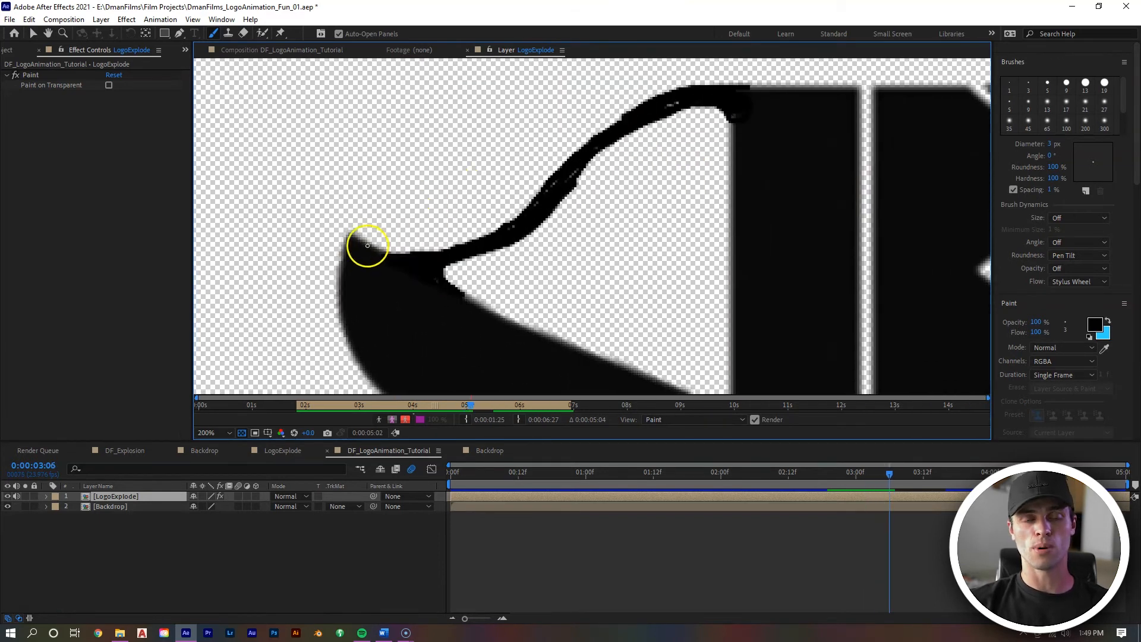
Step: Redraw and thicken the goo strand between the column corner and D_Shape's tip on the frames following 0:00:03:06
key(Page_Down)
mouse_move(706, 79)
mouse_down()
mouse_move(390, 261)
mouse_move(346, 248)
mouse_up()
key(Page_Down)
mouse_move(404, 281)
mouse_down()
mouse_move(708, 96)
mouse_move(651, 101)
mouse_move(431, 239)
mouse_up()
key(Page_Down)
key(Page_Down)
drag(715, 77, 325, 268)
drag(410, 301, 712, 95)
mouse_move(701, 83)
mouse_down()
mouse_move(382, 257)
mouse_move(404, 286)
mouse_up()
Step: Extend the hand-painted goo strand over the next frames, flipping between them to check its motion, and return to 0:00:03:02
key(Page_Down)
drag(715, 77, 332, 267)
drag(418, 299, 713, 98)
drag(518, 178, 395, 303)
key(Page_Down)
mouse_move(715, 78)
mouse_down()
mouse_move(410, 242)
mouse_move(464, 243)
mouse_move(545, 187)
mouse_move(648, 168)
mouse_up()
key(Page_Up)
key(Page_Down)
key(Page_Down)
key(Page_Up)
key(Page_Down)
key(Page_Down)
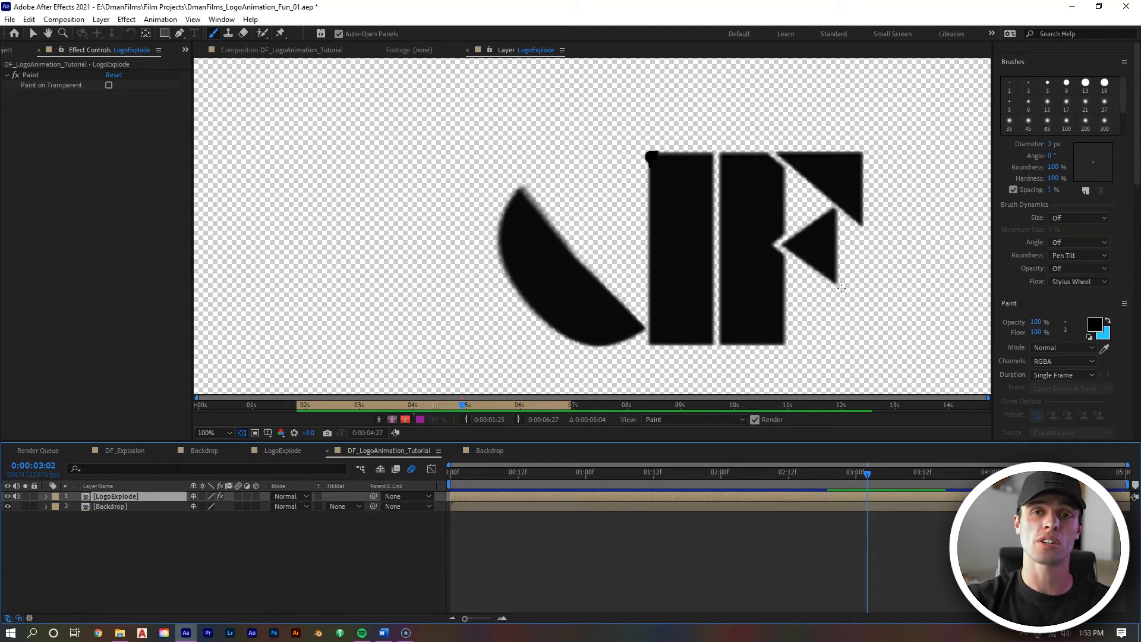
click(567, 223)
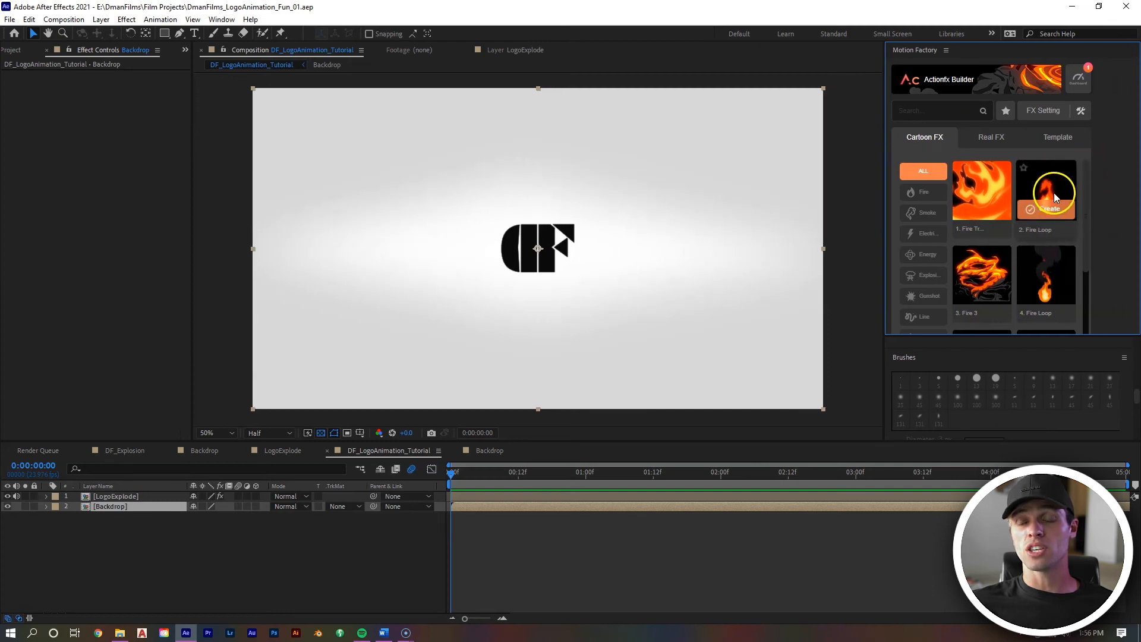
Step: Create the Explosion 05 effect from the Explosion category of Motion Factory's Cartoon FX
drag(1085, 187, 1086, 159)
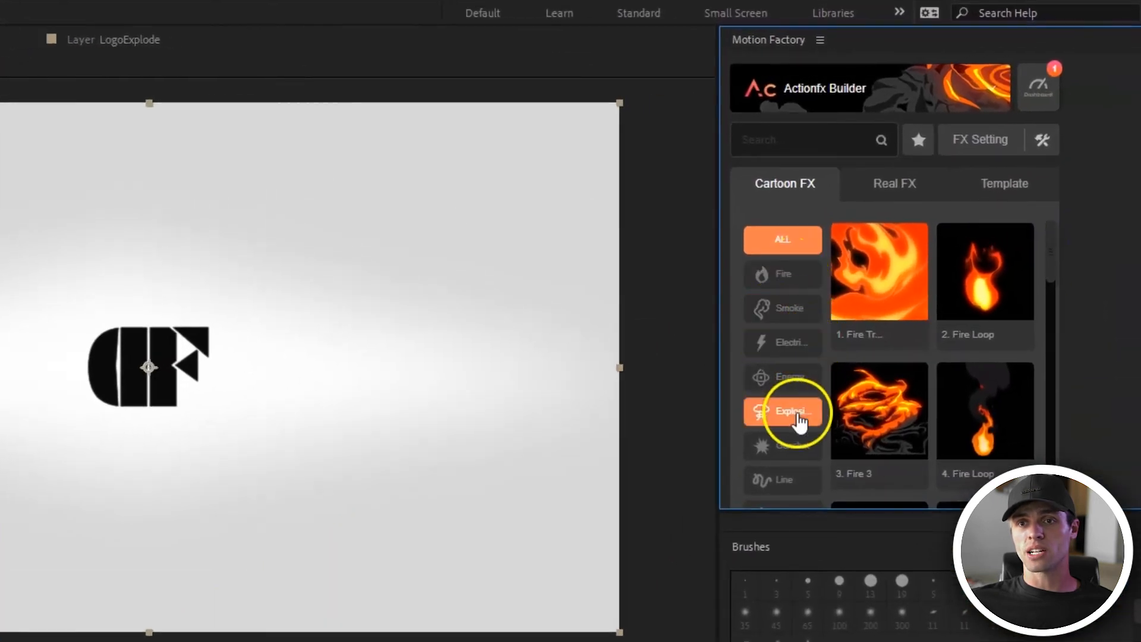
click(794, 415)
mouse_move(927, 286)
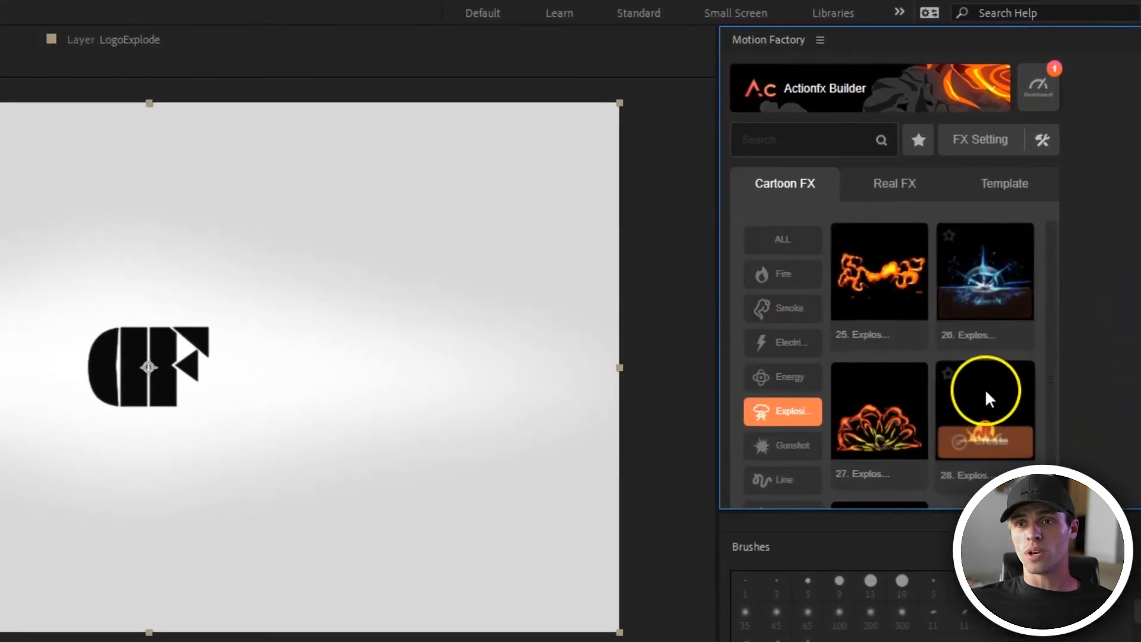
scroll(1050, 298, down, 2)
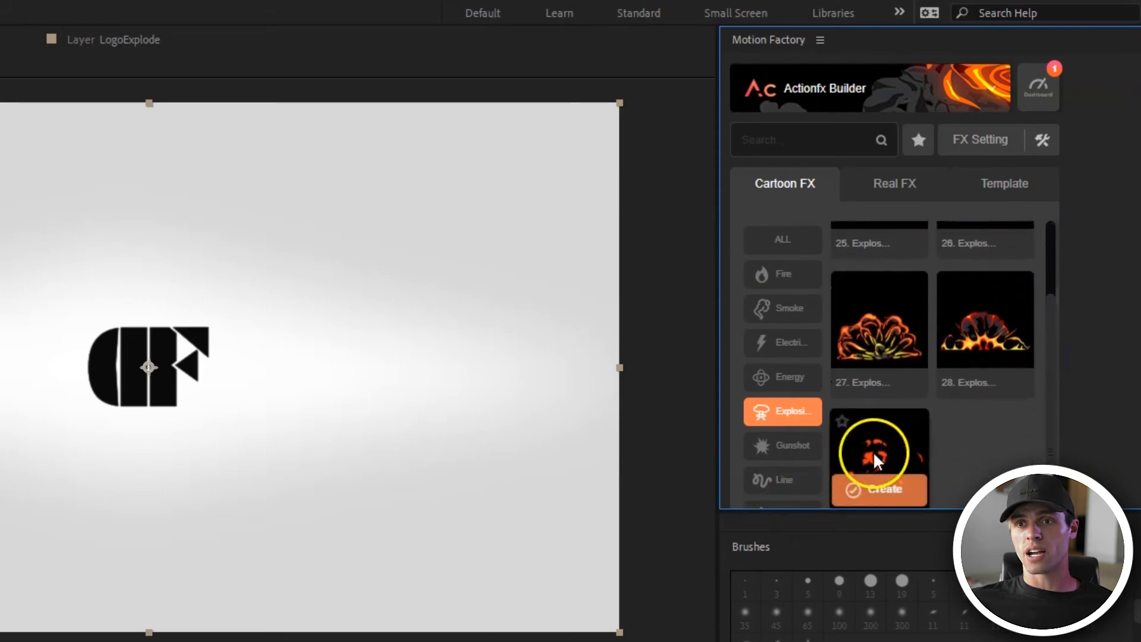
scroll(1050, 319, down, 1)
mouse_move(897, 466)
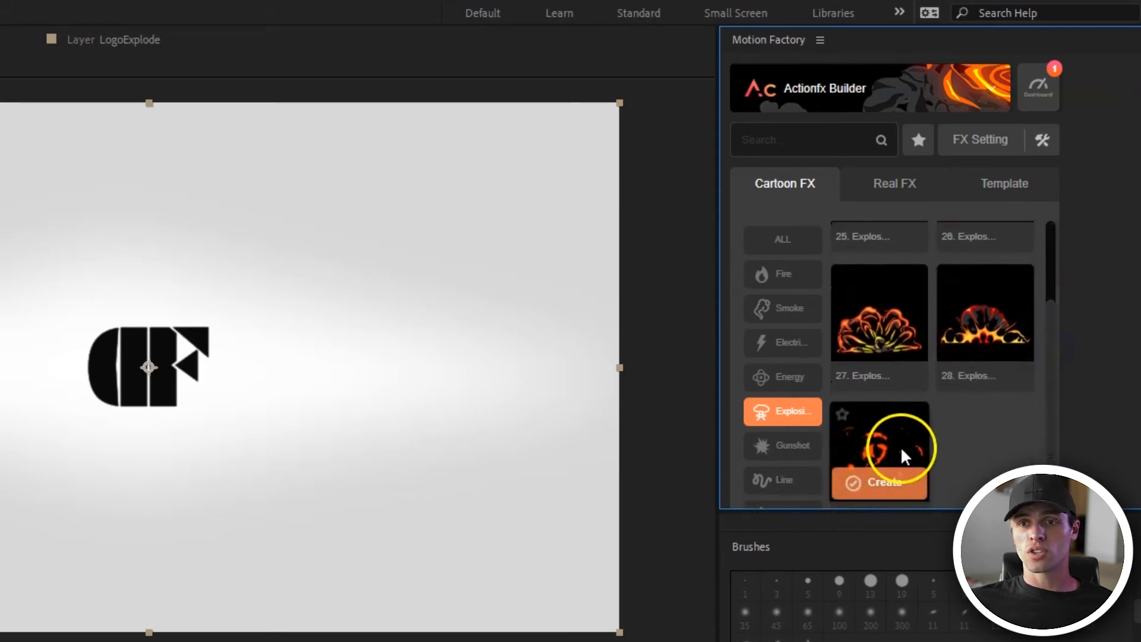
click(885, 483)
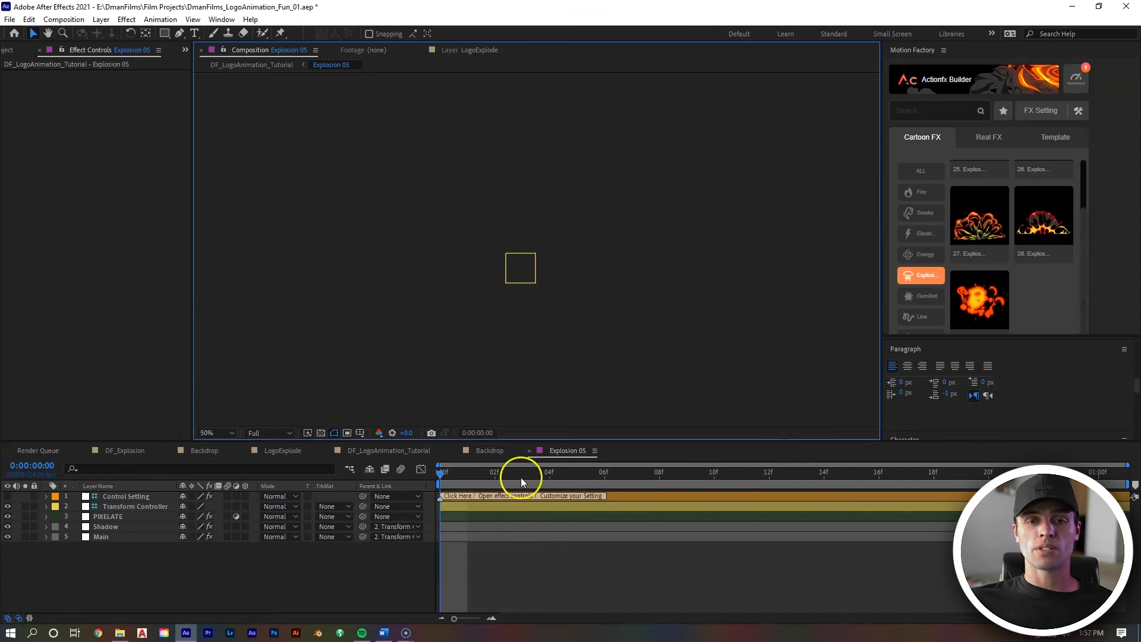
Step: In DF_LogoAnimation_Tutorial, place the Explosion 05 layer beneath LogoExplode and start it about two frames in
click(423, 453)
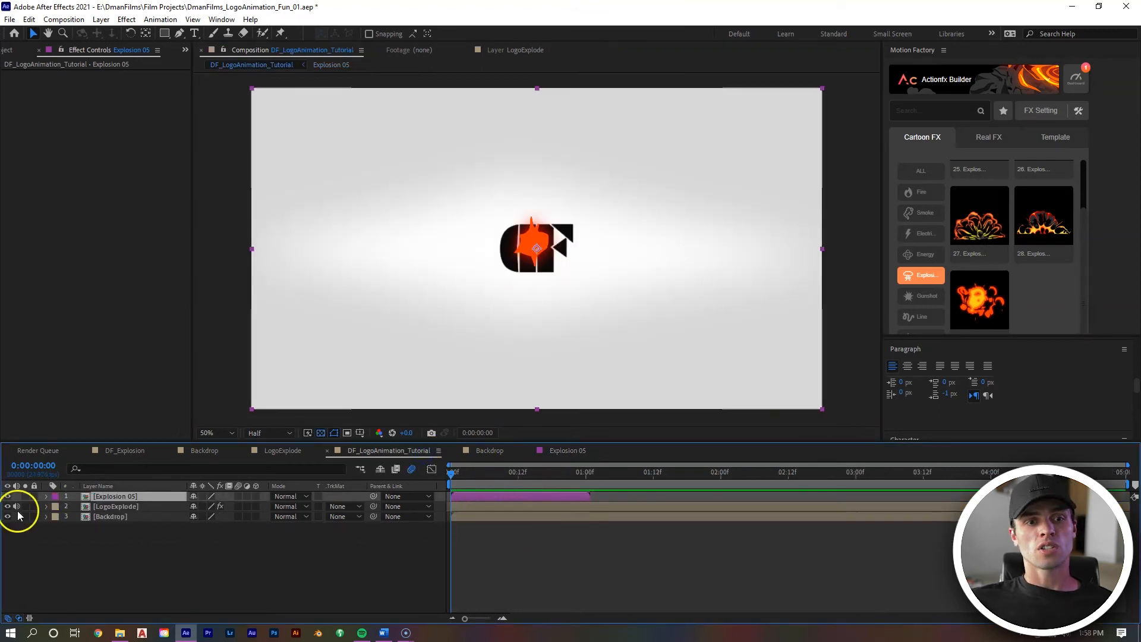
drag(145, 497, 146, 509)
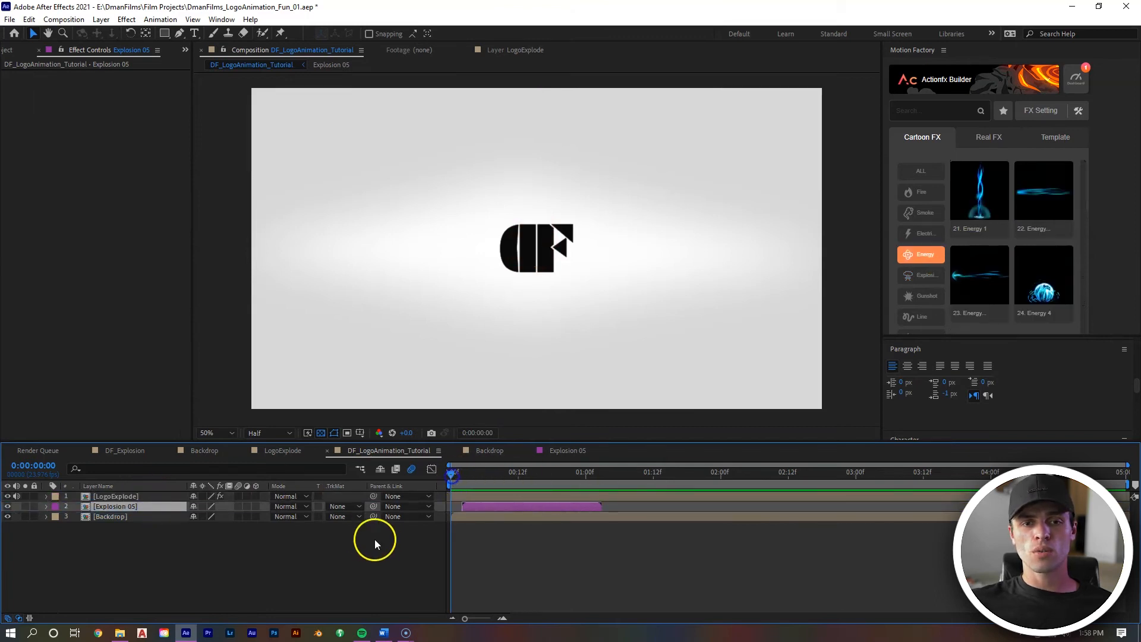
Step: Create the Energy 4 effect from the Energy category of Cartoon FX and place its layer beneath LogoExplode
click(459, 482)
mouse_move(984, 193)
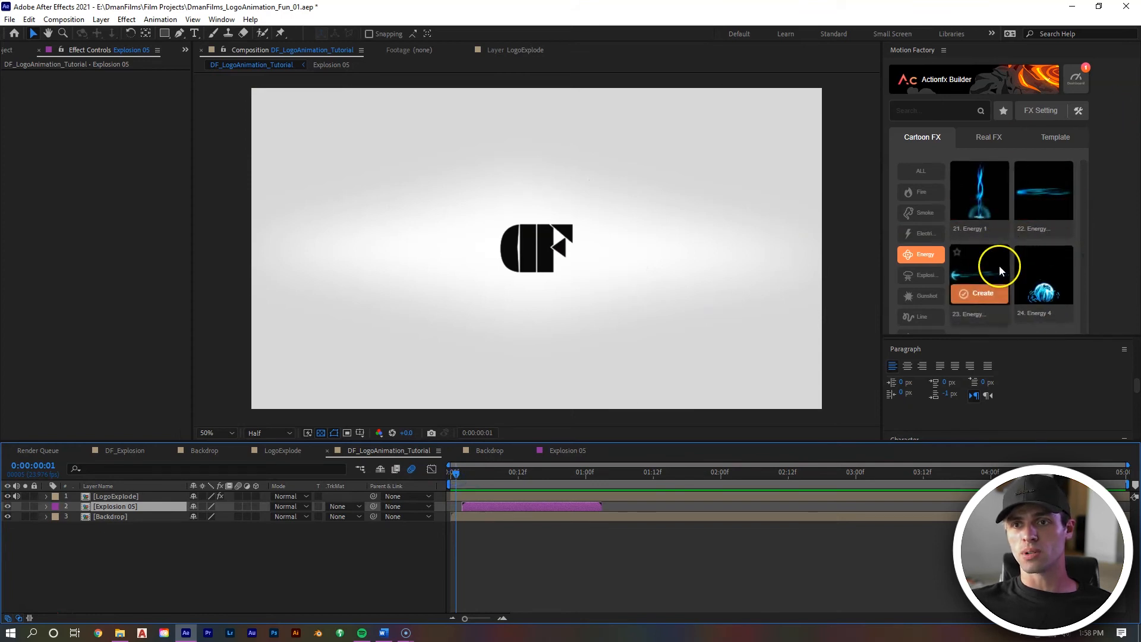
click(939, 277)
click(930, 257)
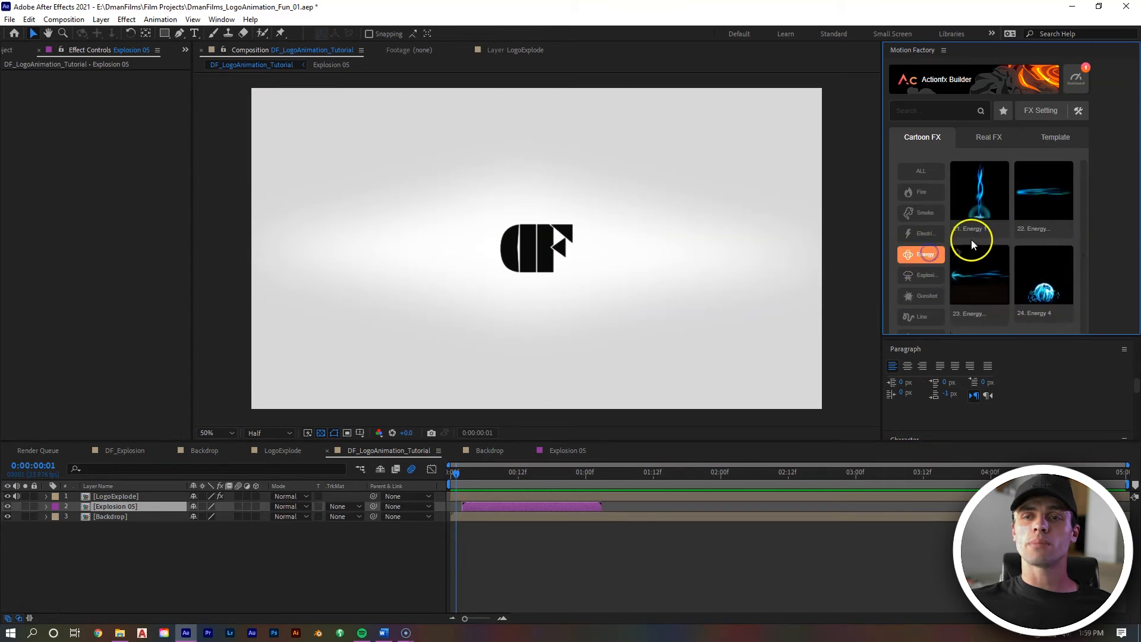
mouse_move(1064, 270)
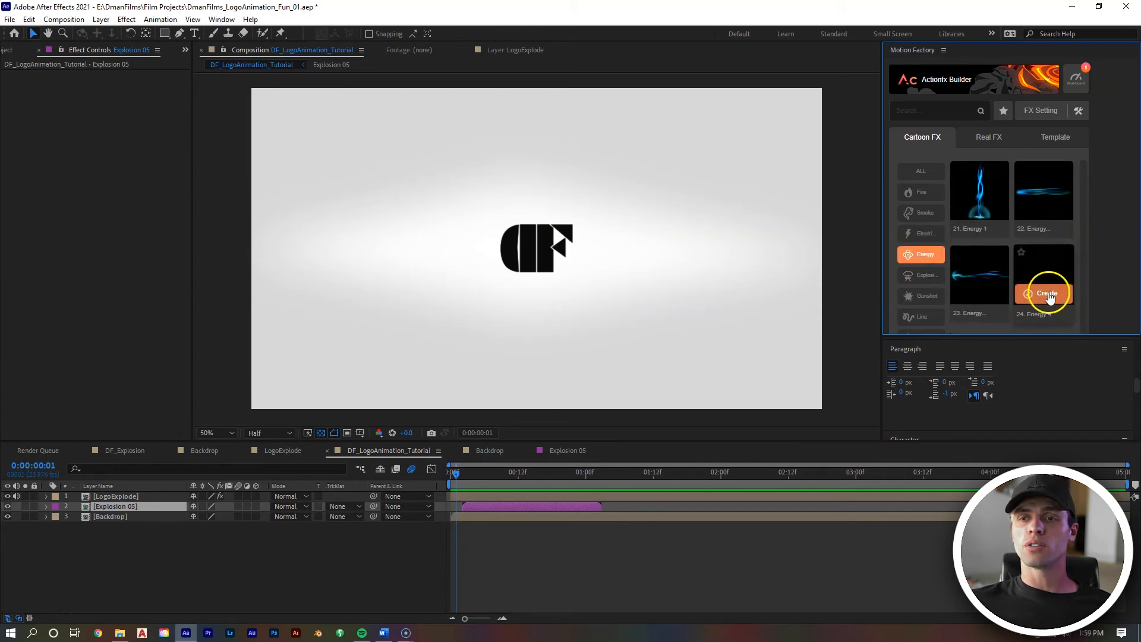
click(1049, 294)
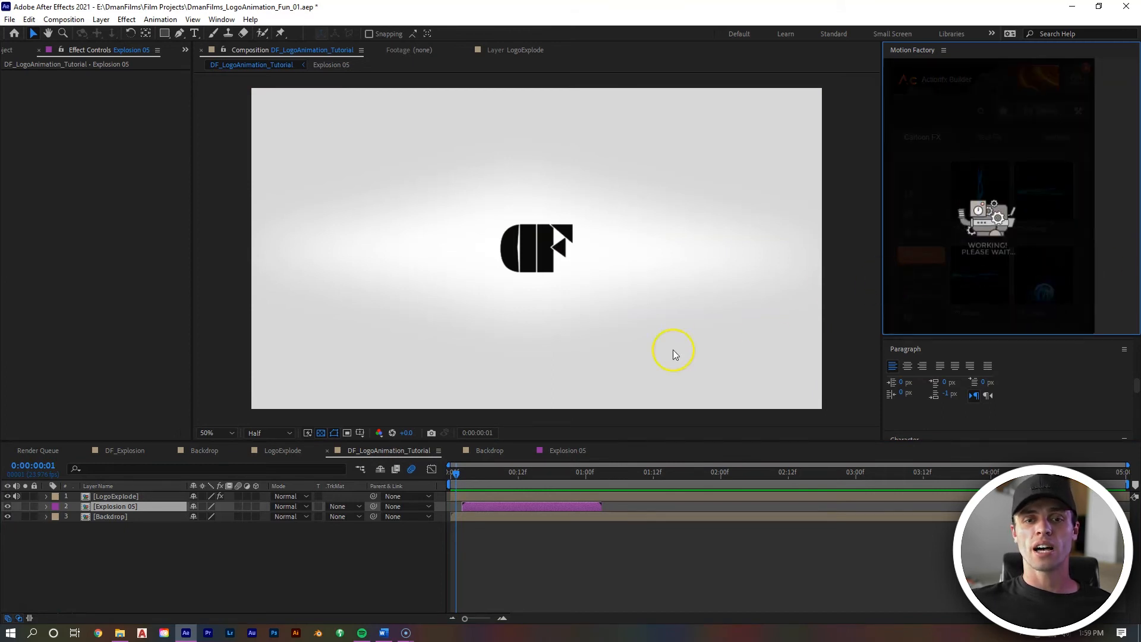
drag(134, 501, 135, 508)
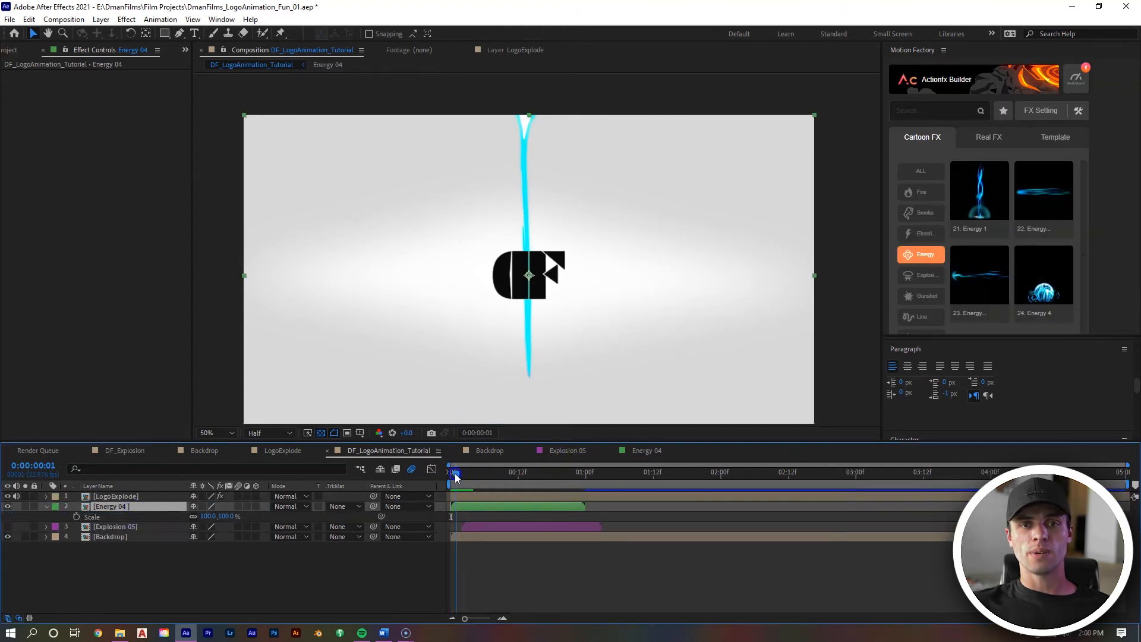
Step: Raise the Energy 04 layer until its splash sits around the logo's base, and scale it to 65%
drag(456, 475, 467, 482)
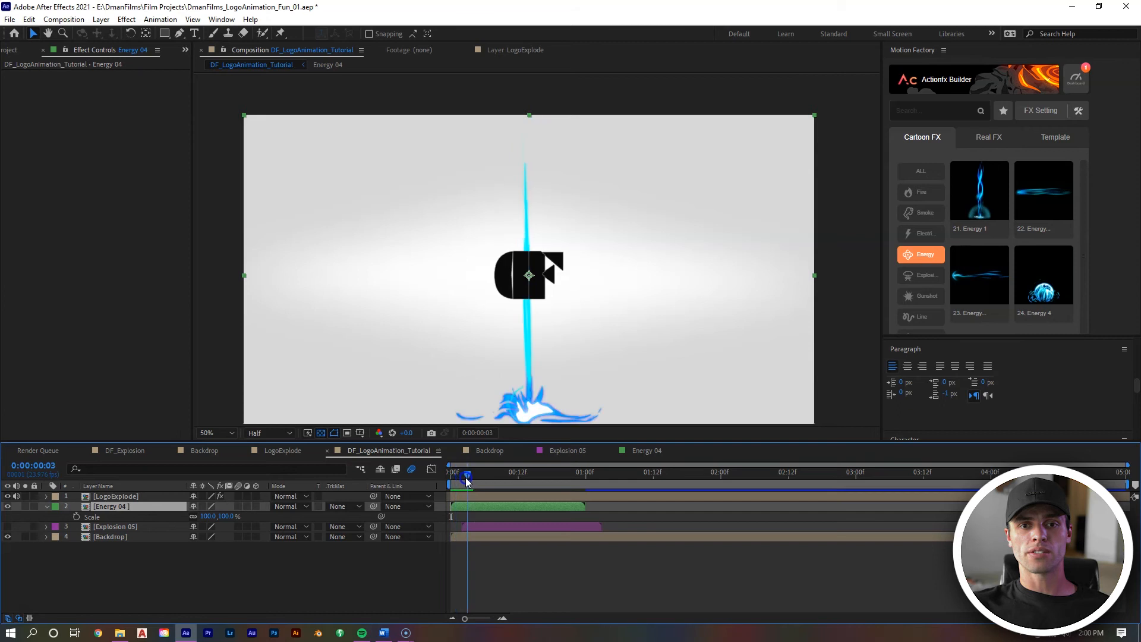
drag(563, 350, 559, 326)
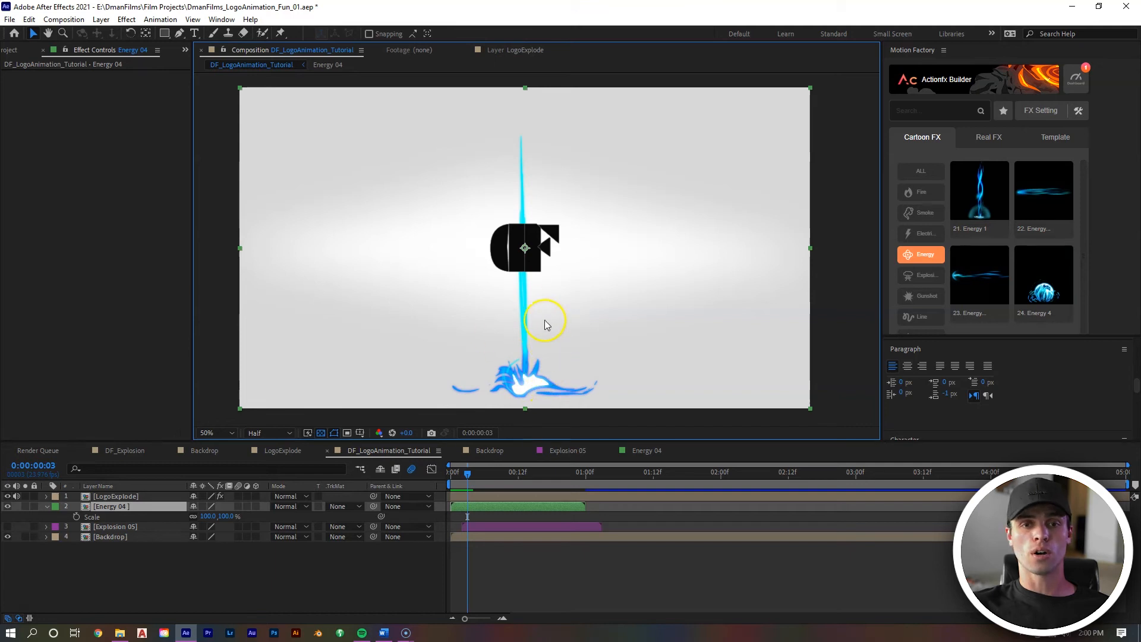
key(shift+Up)
key(shift+Up)
key(shift+Up)
key(shift+Up)
key(shift+Up)
key(shift+Up)
key(shift+Up)
key(shift+Up)
key(shift+Up)
key(shift+Up)
key(shift+Up)
key(shift+Up)
key(shift+Up)
key(shift+Up)
key(shift+Up)
key(shift+Up)
key(shift+Up)
key(shift+Up)
key(shift+Up)
key(shift+Up)
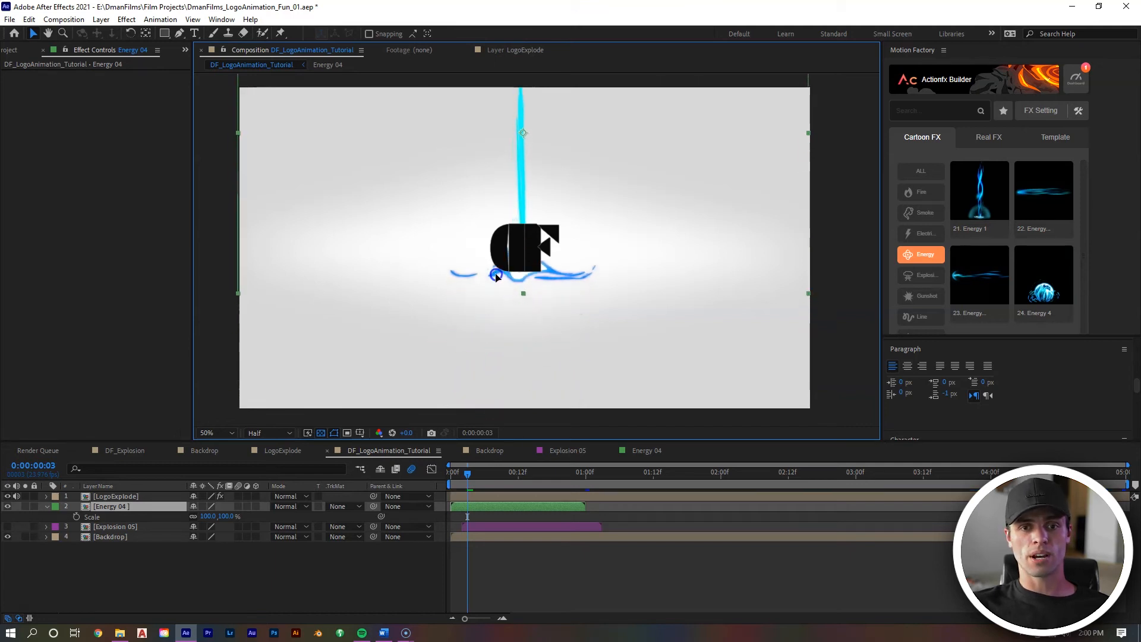
key(s)
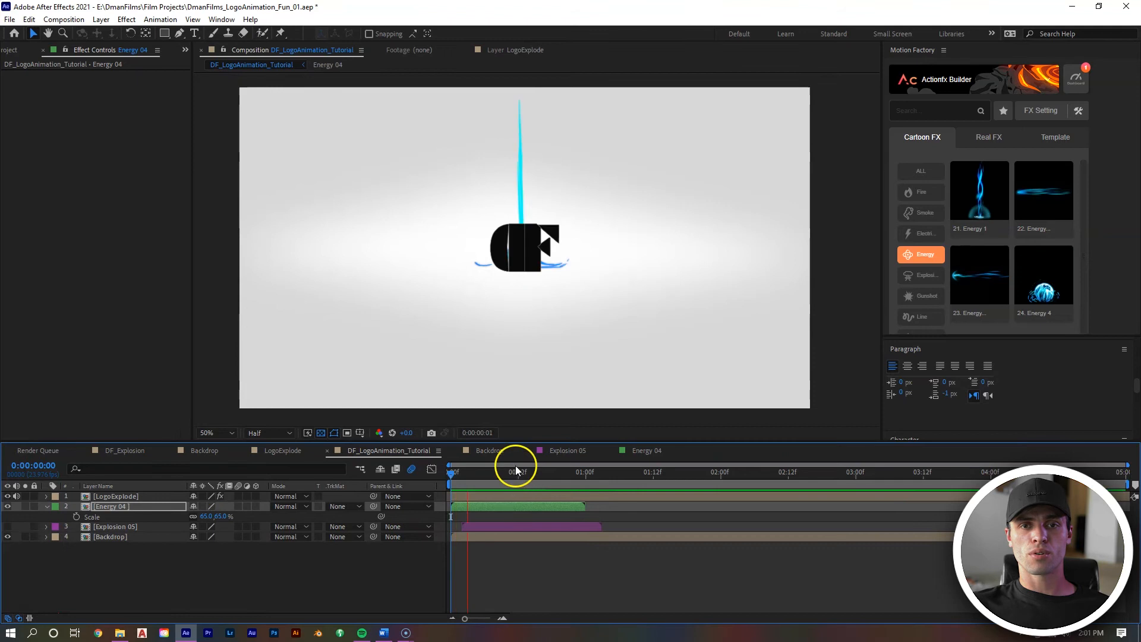
drag(516, 466, 400, 494)
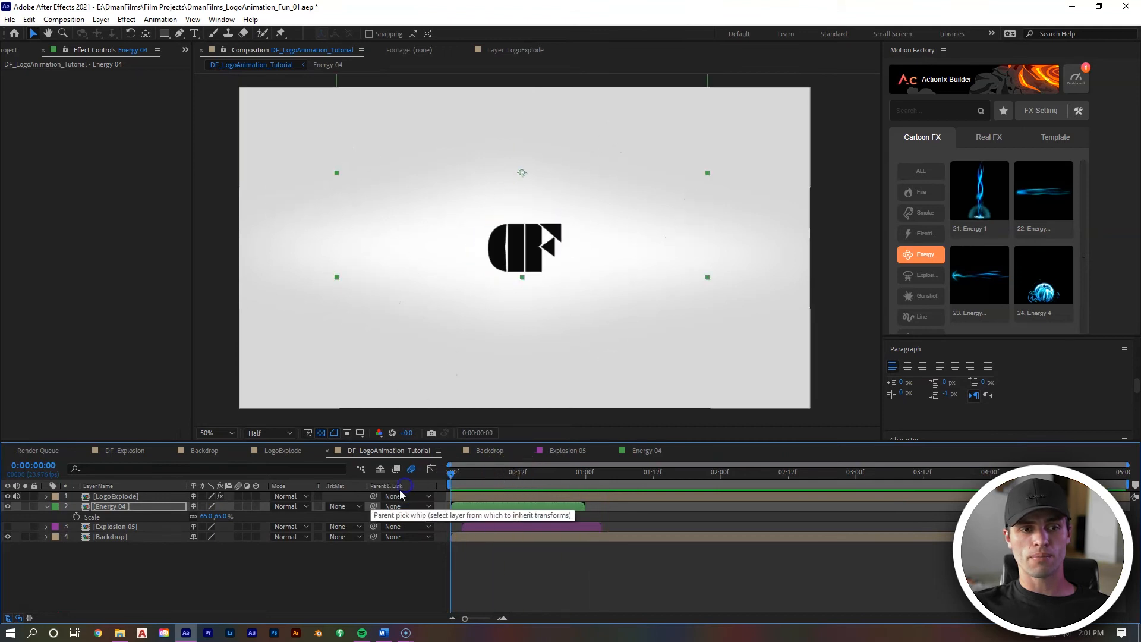
Step: Show the Explosion 05 layer directly above Energy 04 and preview the combined animation
drag(137, 525, 135, 507)
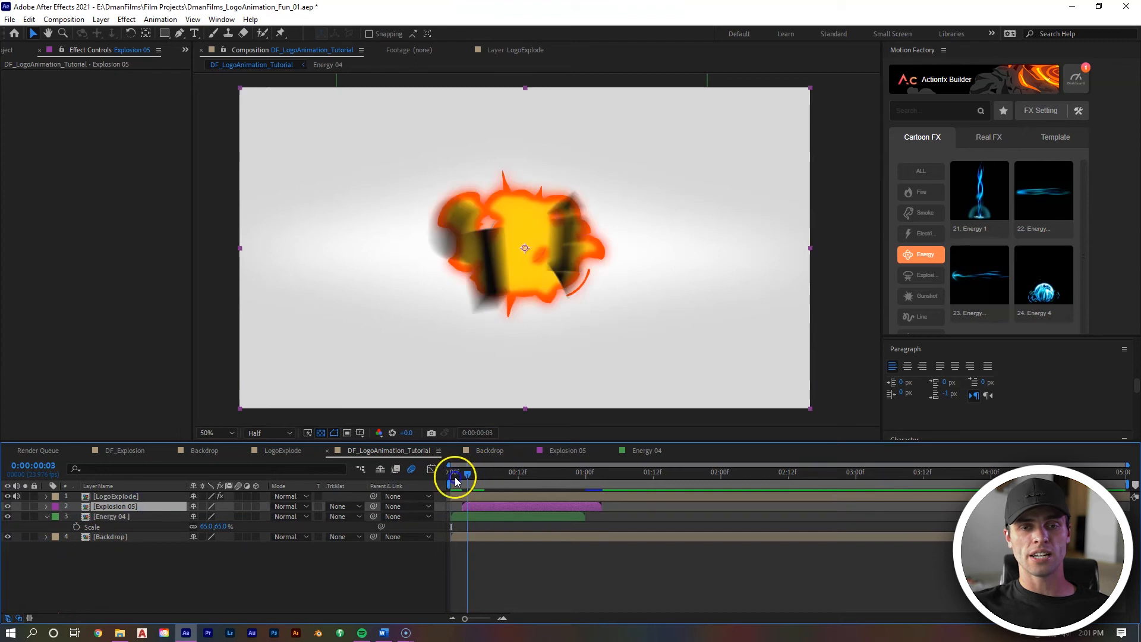
key(space)
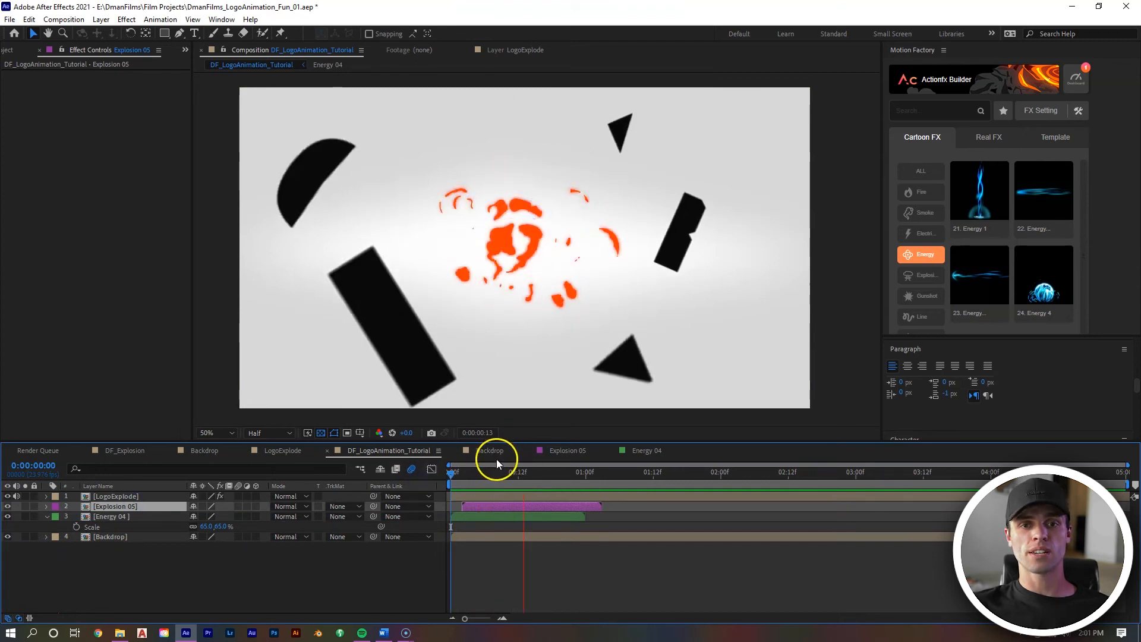
drag(773, 469, 798, 461)
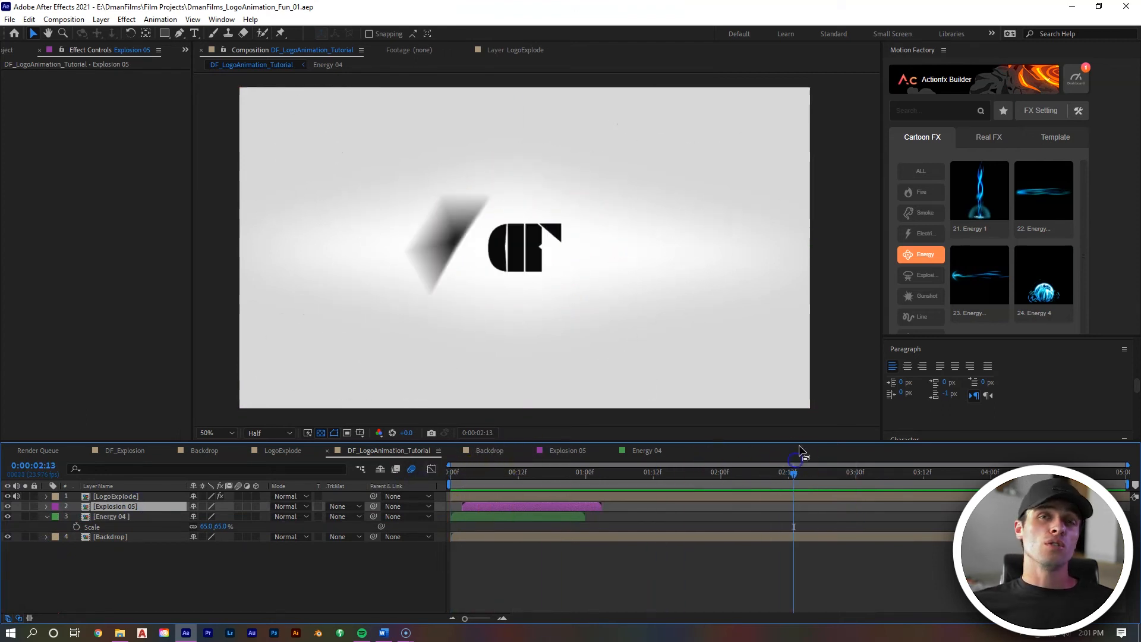
Step: Create the Water 05 transition from Cartoon FX's Water category and start its layer at about 0:00:03:12, above LogoExplode
scroll(927, 255, down, 4)
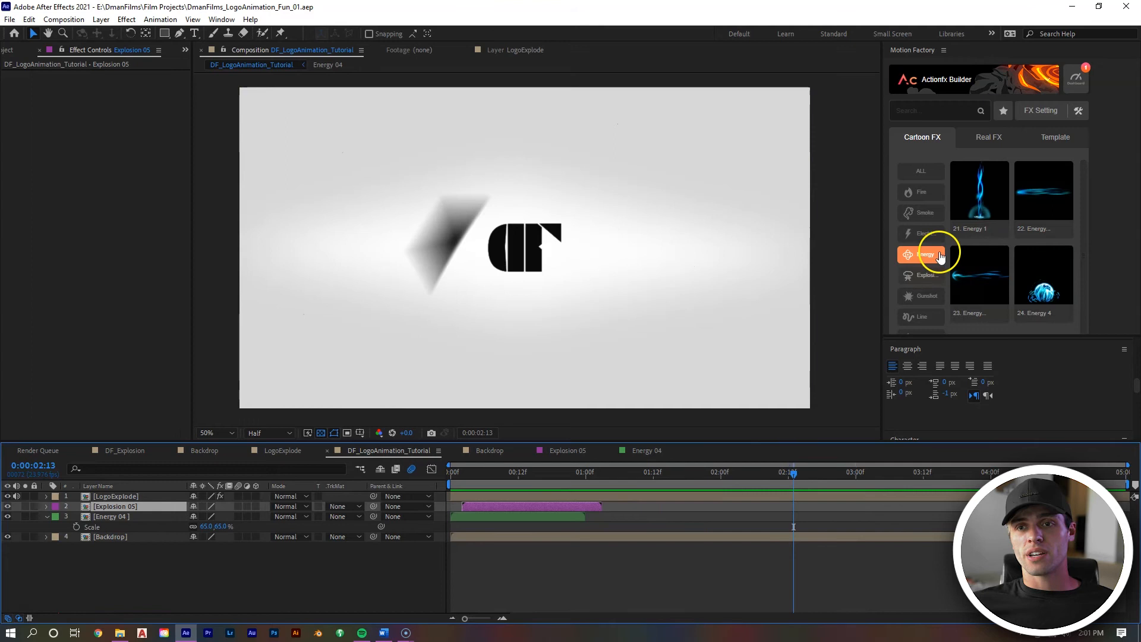
click(922, 255)
scroll(989, 321, down, 3)
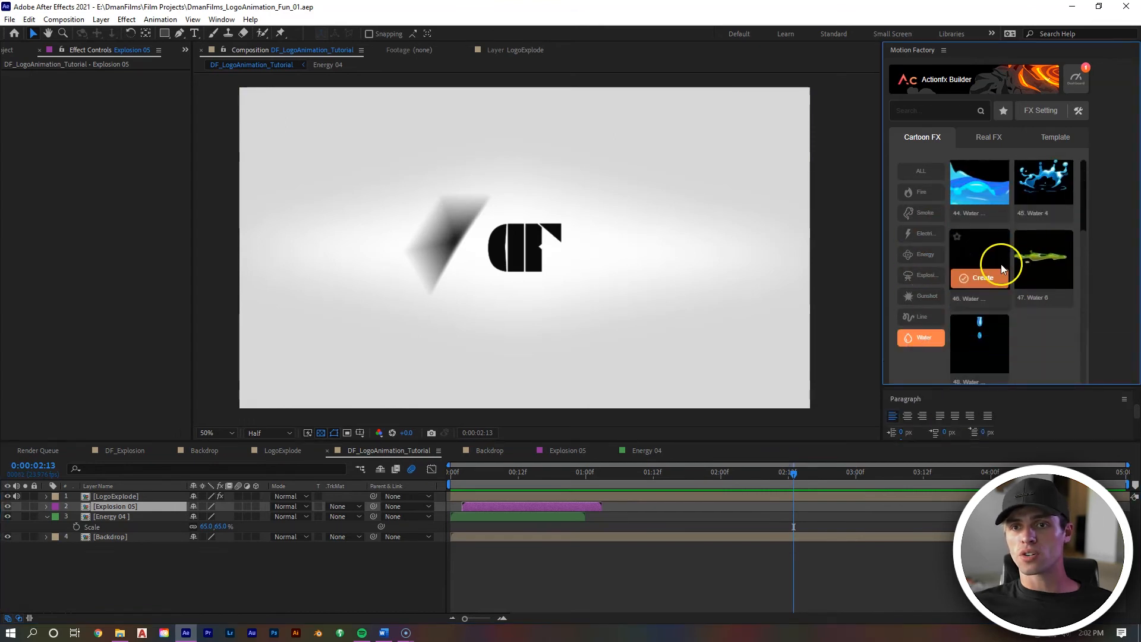
click(1000, 277)
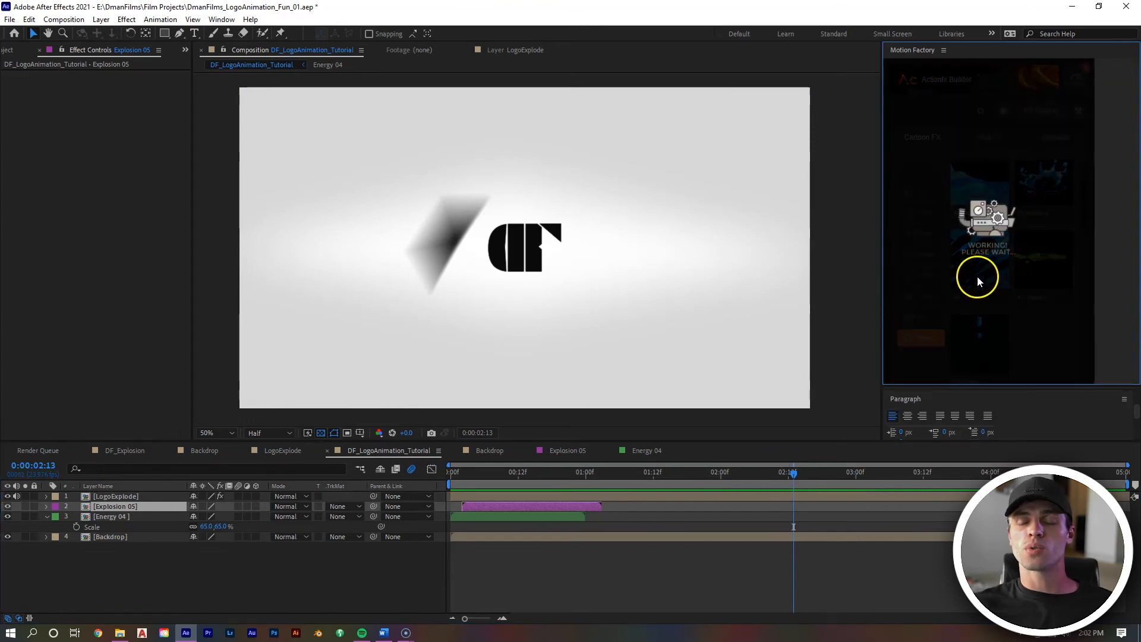
drag(716, 476, 618, 479)
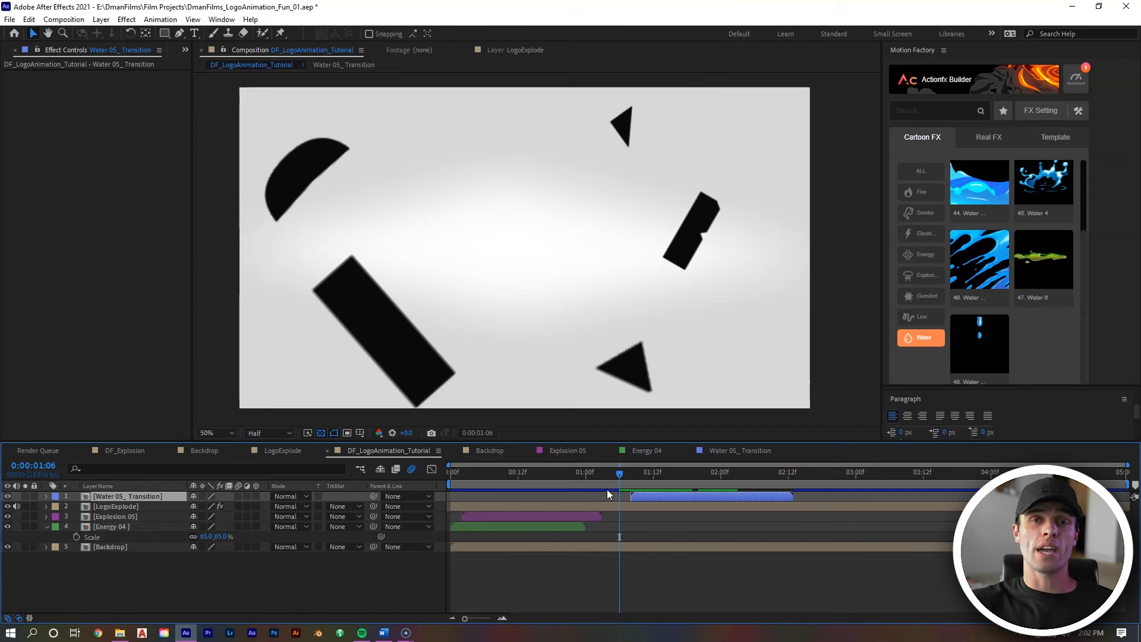
drag(645, 495, 668, 496)
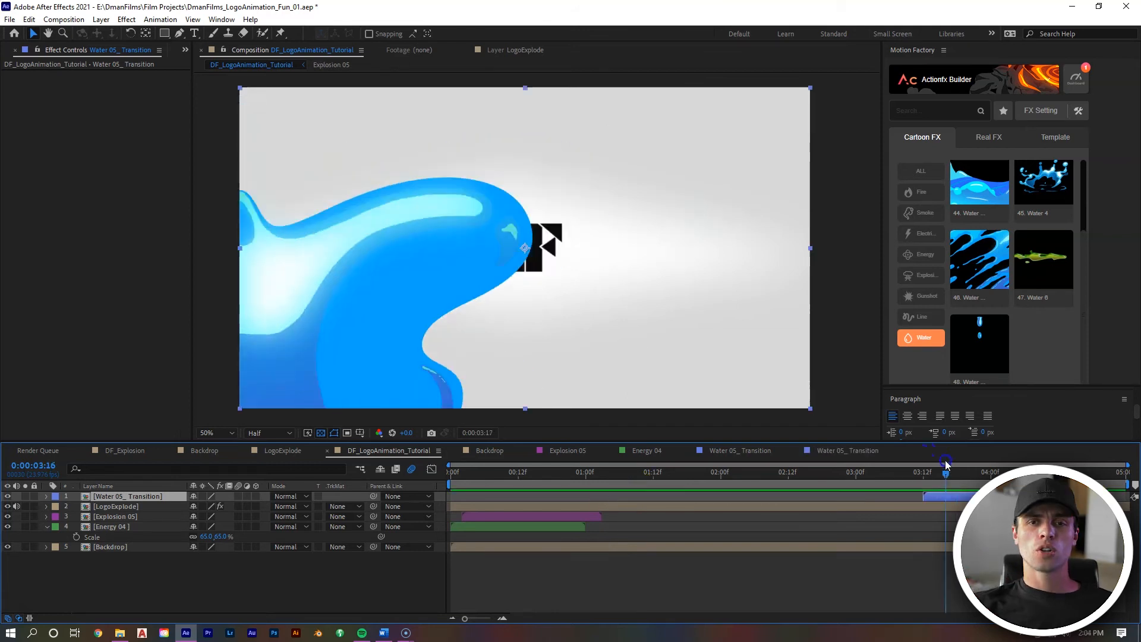
Step: Open the Water 05_ Transition composition and show the Action FX controls of its Control Setting layer
double_click(963, 497)
scroll(545, 254, up, 2)
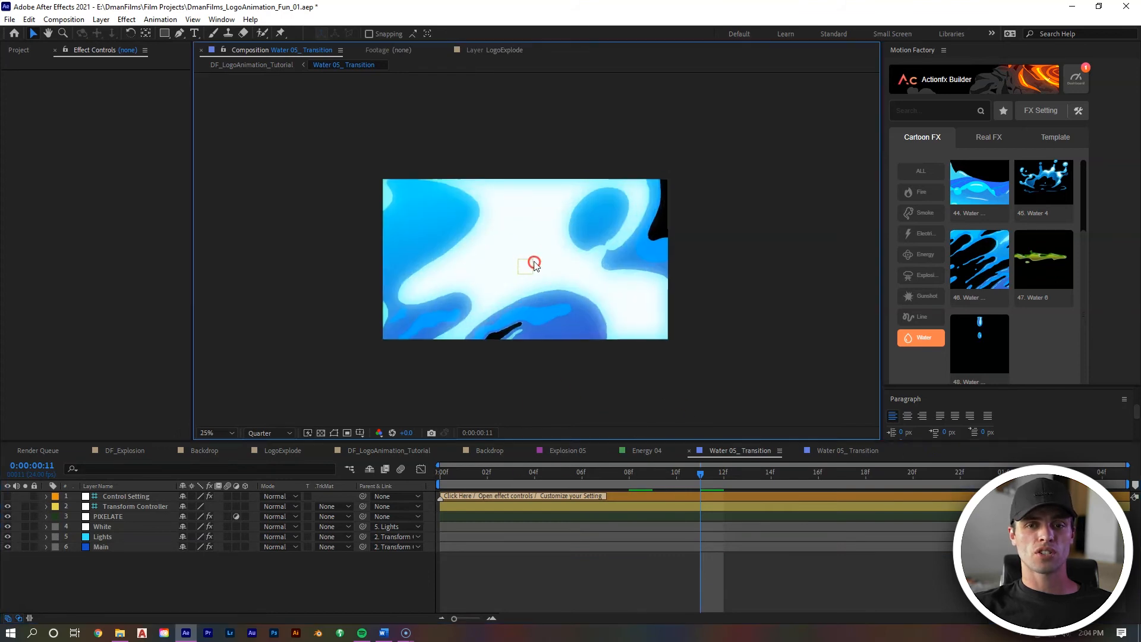
click(685, 484)
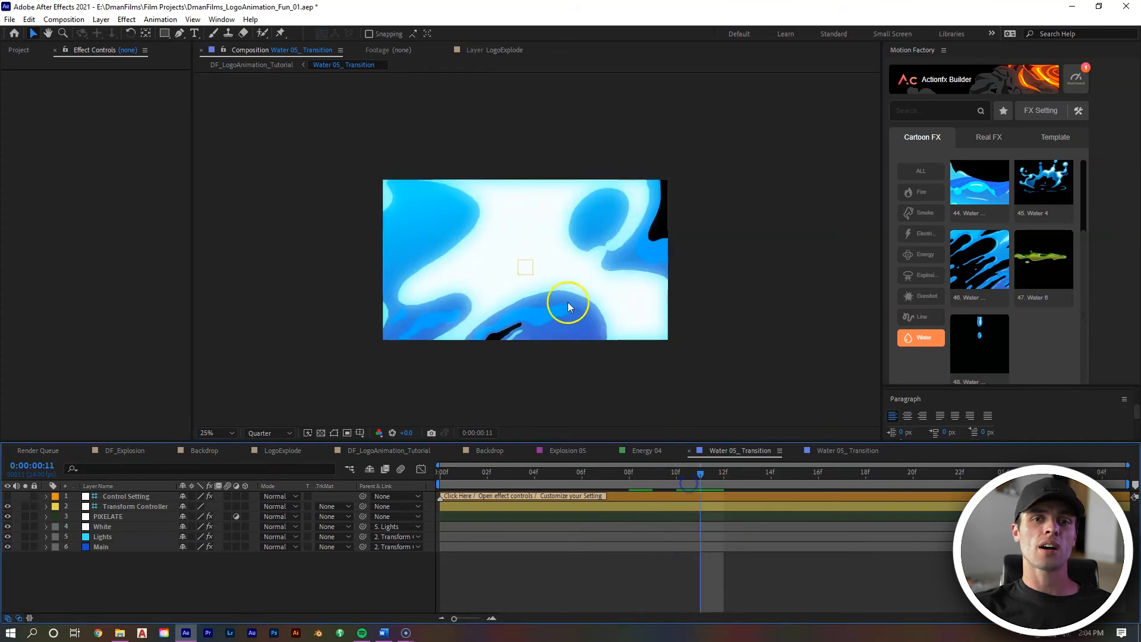
click(696, 507)
click(717, 498)
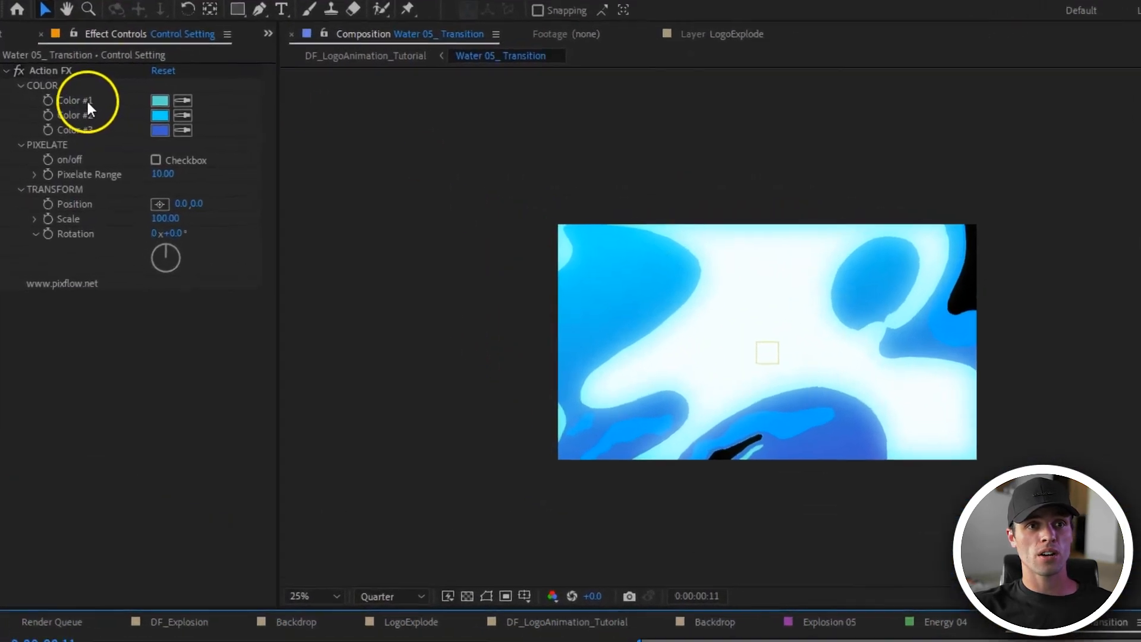
Step: Set the transition's Color #1 to black (000000) and return to the DF_LogoAnimation_Tutorial composition
click(159, 100)
click(33, 13)
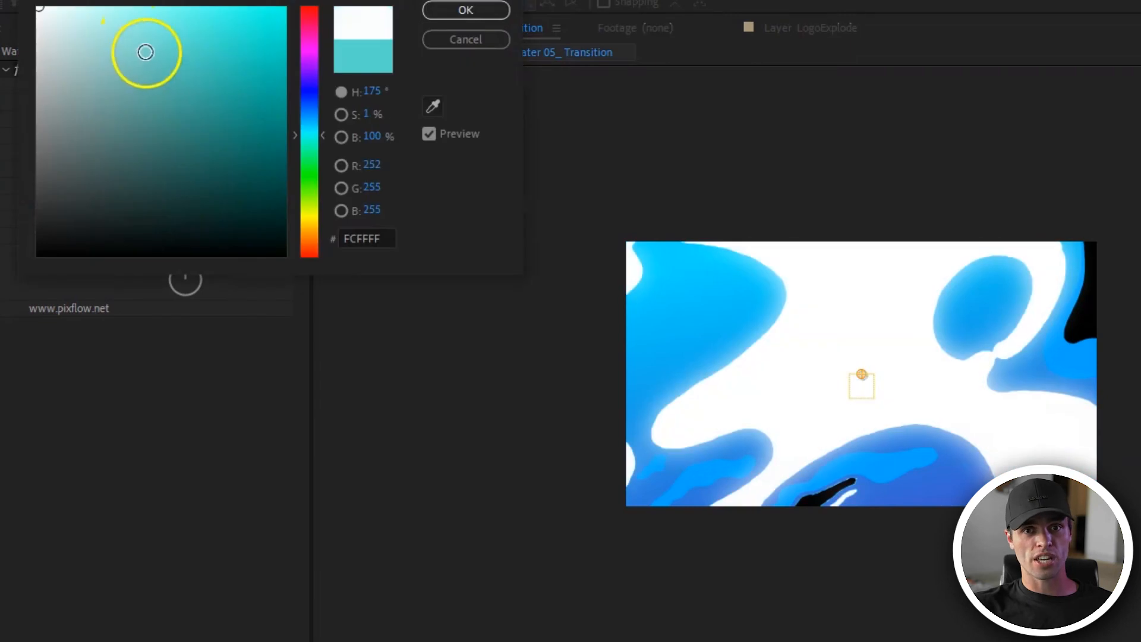
mouse_move(146, 52)
mouse_down()
mouse_move(245, 107)
mouse_move(133, 127)
mouse_move(213, 95)
mouse_up()
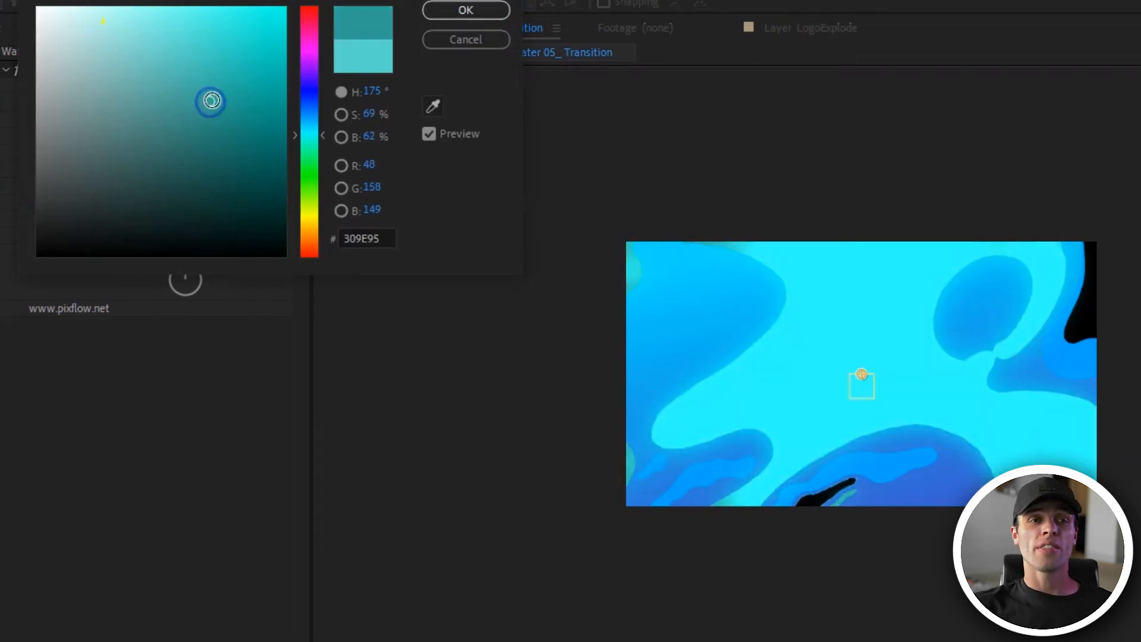
drag(130, 145, 60, 293)
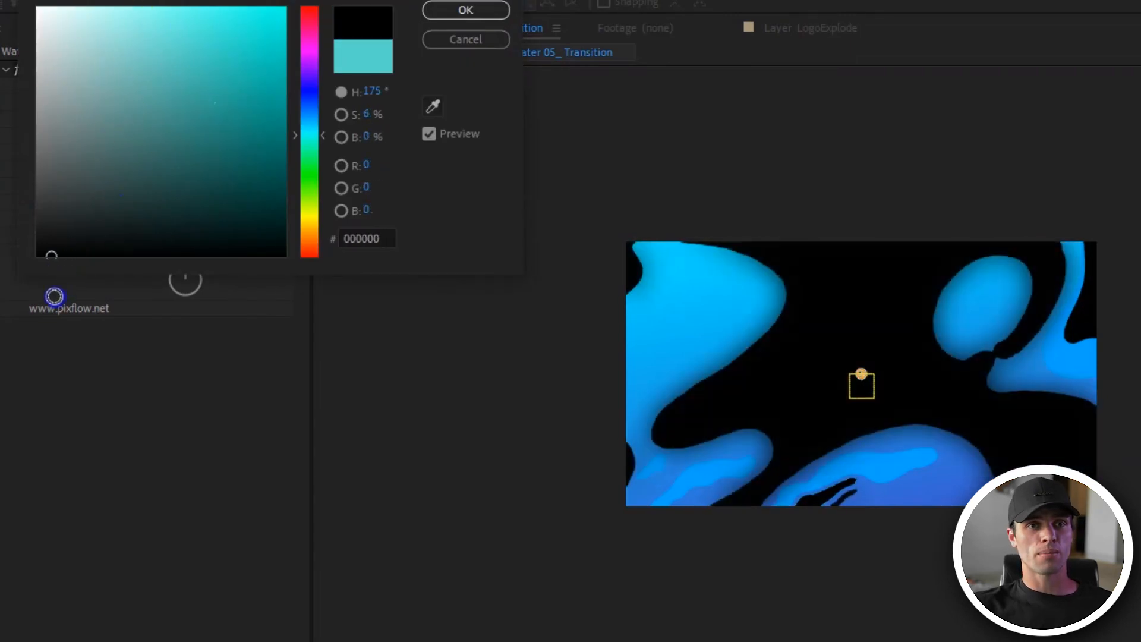
click(466, 10)
click(423, 453)
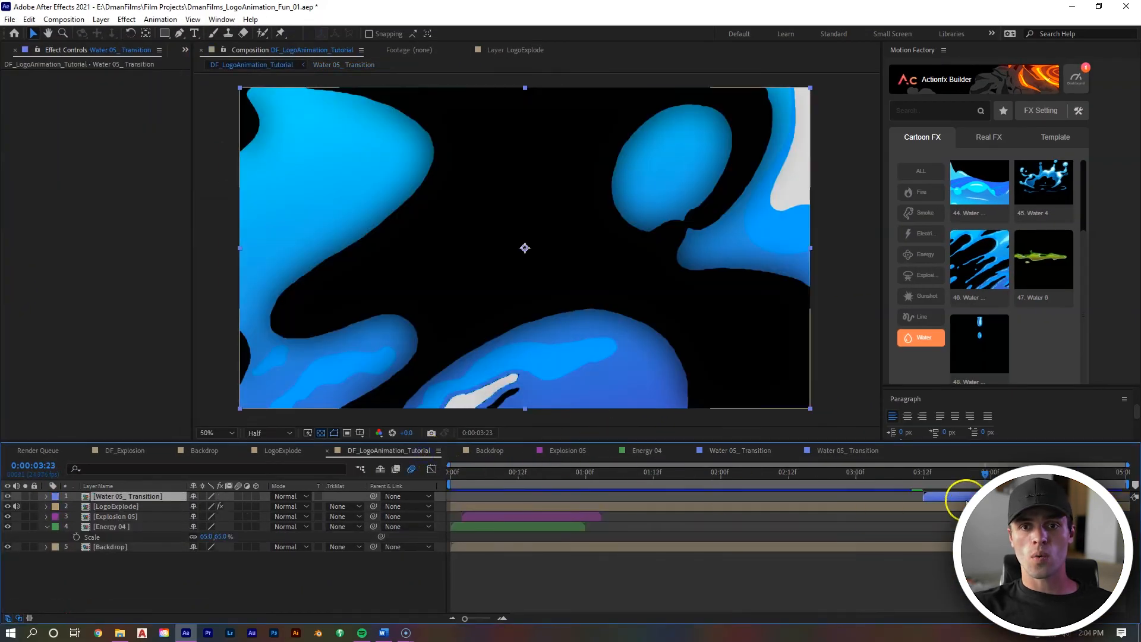
Step: Key out the black of the Water 05_ Transition layer with the Extract effect, using Black Point 9 and Black Softness 2
right_click(963, 496)
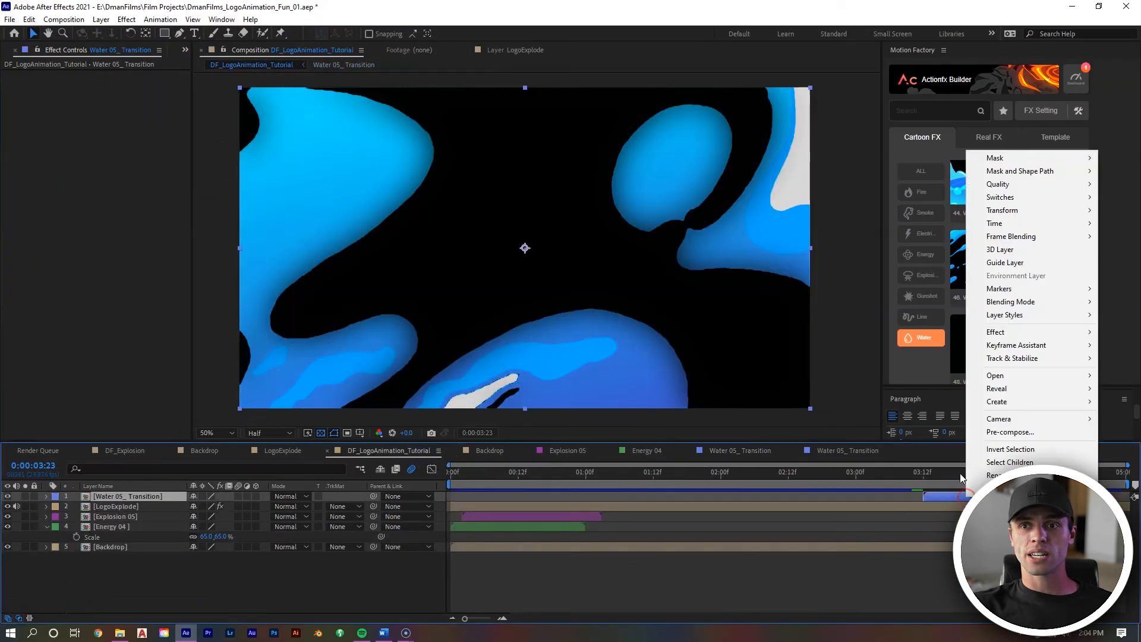
click(1027, 331)
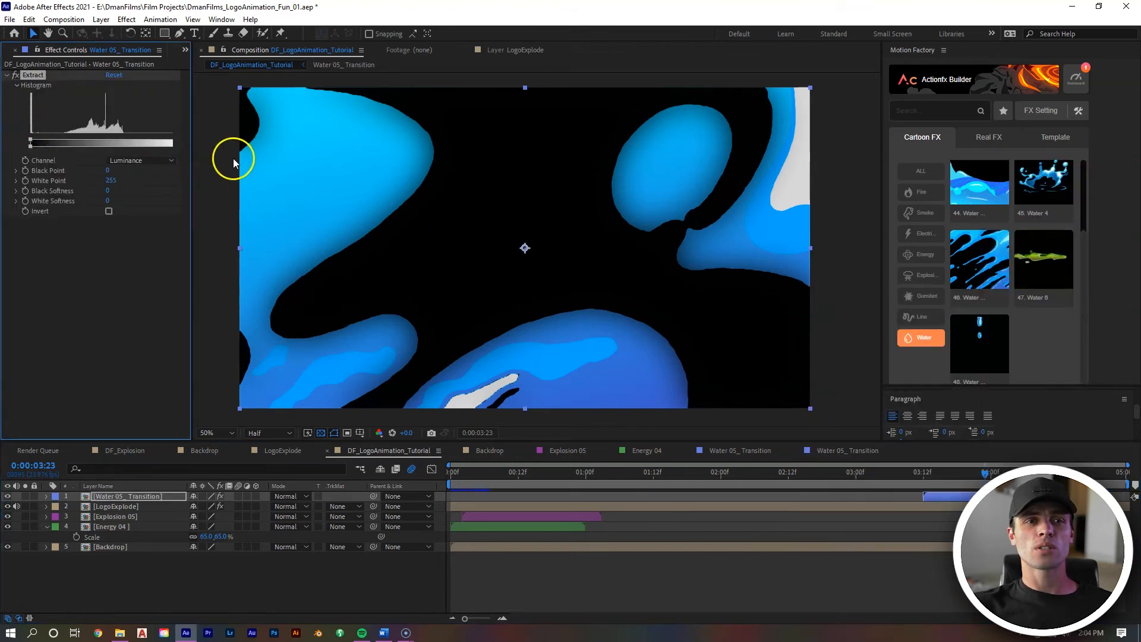
drag(113, 171, 114, 171)
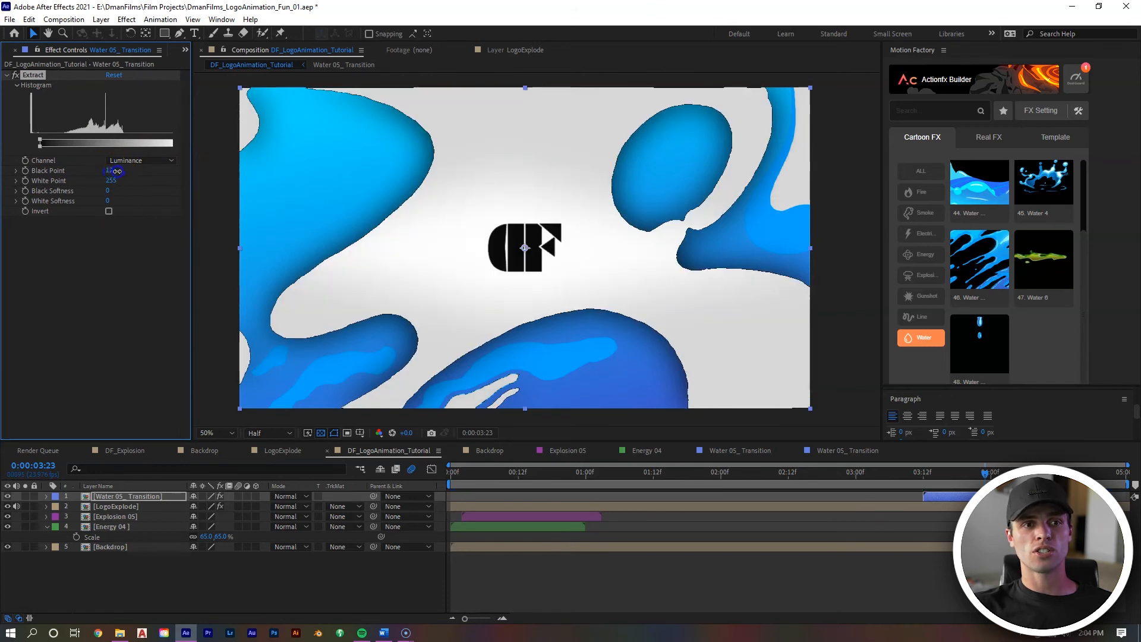
click(969, 474)
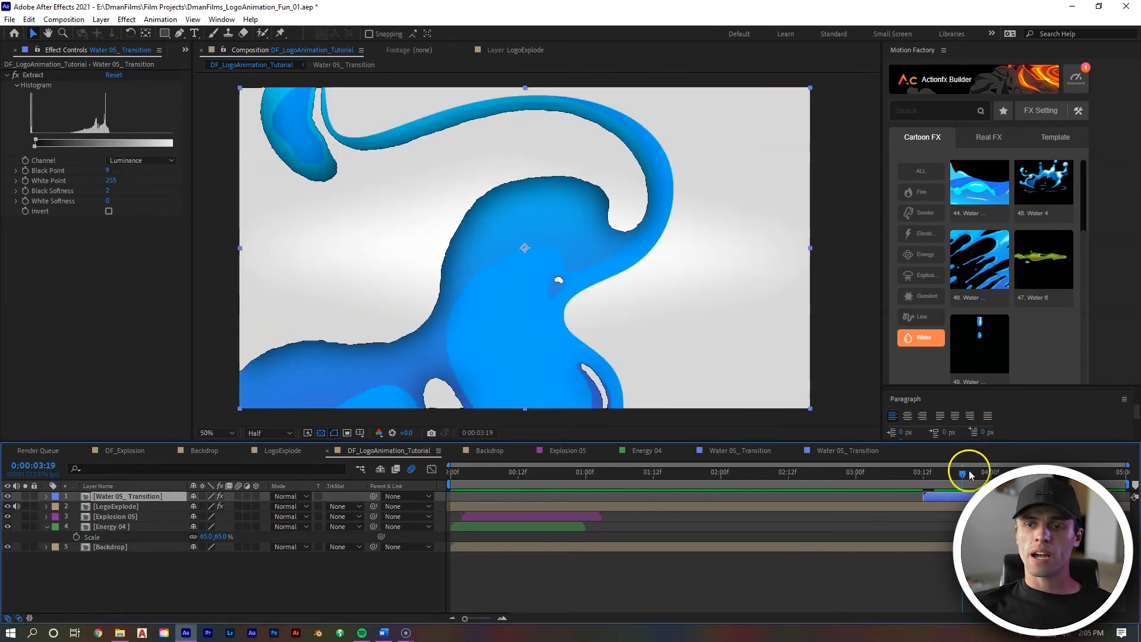
Step: Apply the Find Edges effect to the Water 05_ Transition layer and invert it
right_click(955, 502)
mouse_move(1016, 334)
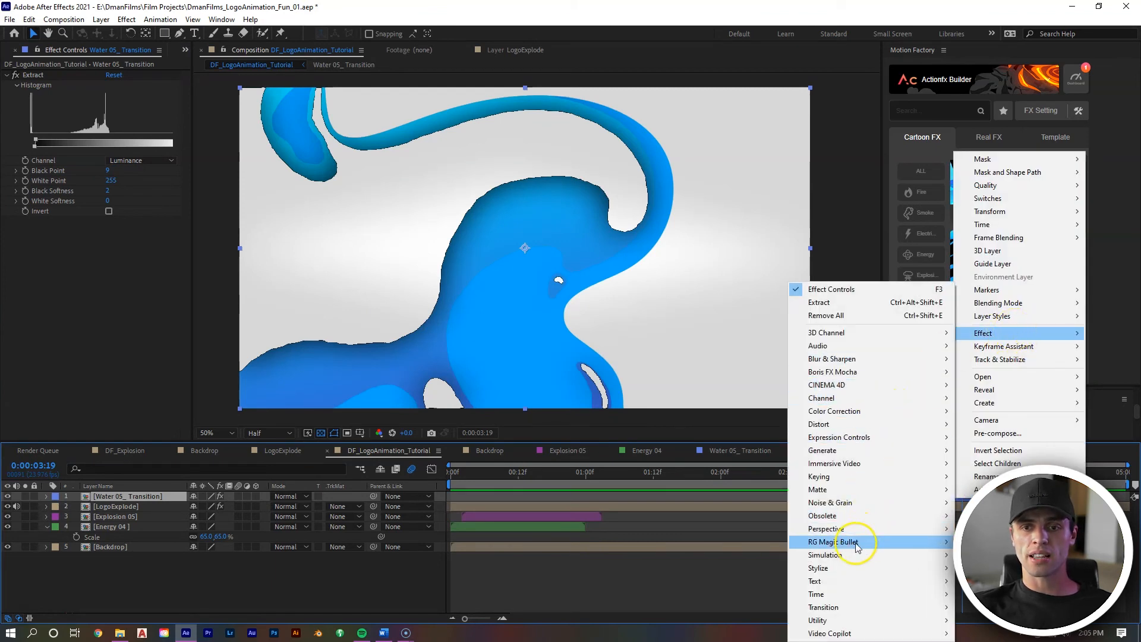
mouse_move(848, 568)
click(997, 450)
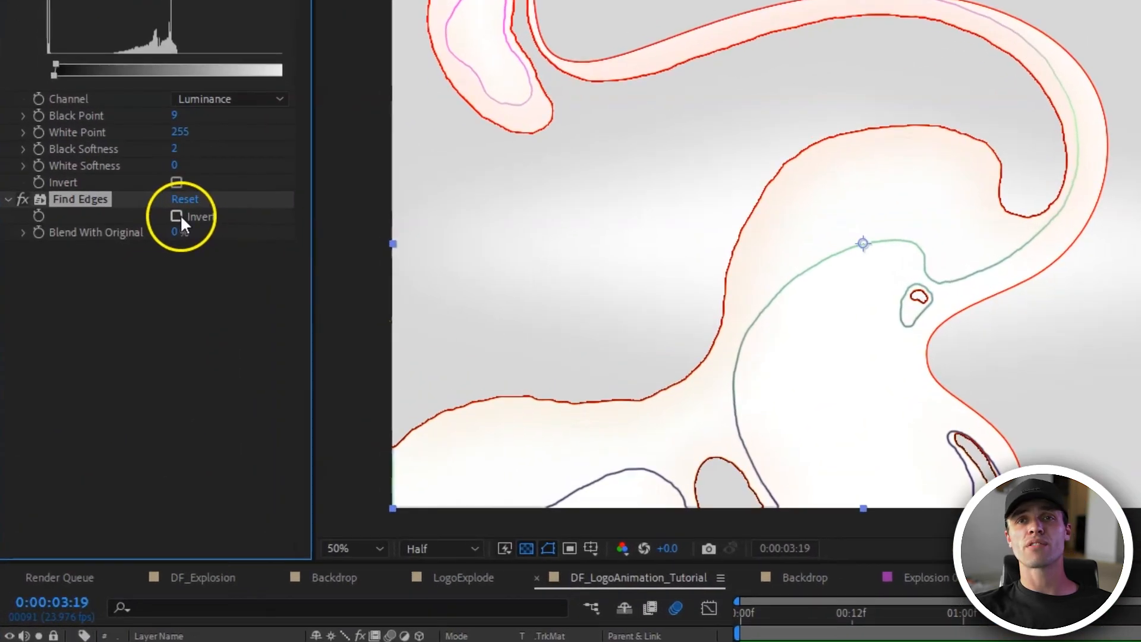
click(109, 231)
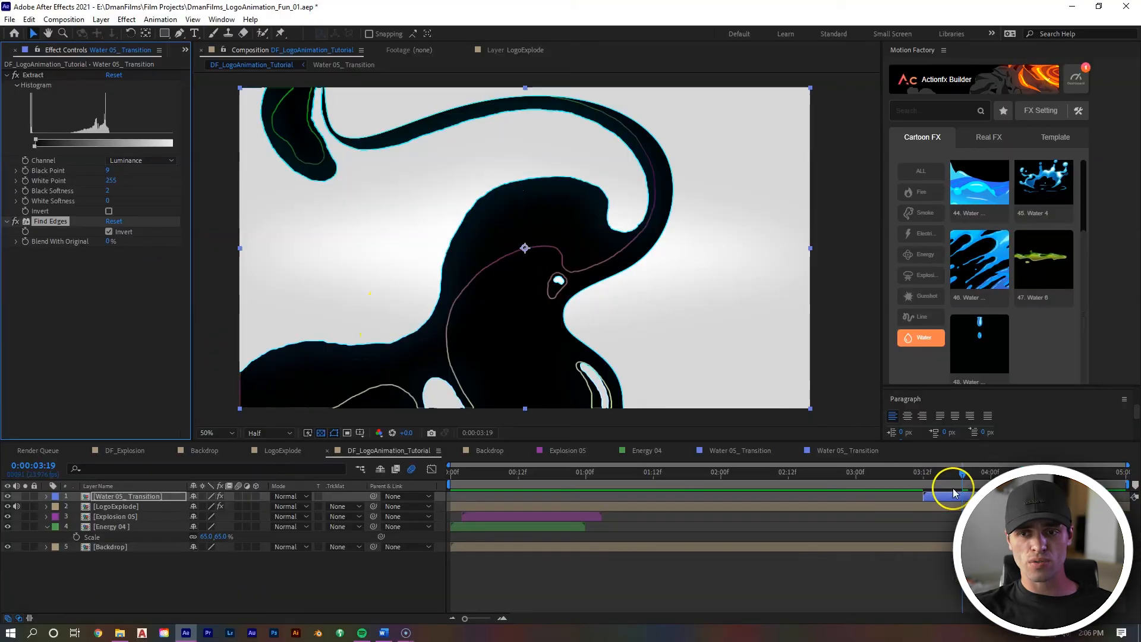
Step: Apply Hue/Saturation to the Water 05_ Transition layer and shift its Master Hue to about 60°
right_click(953, 498)
mouse_move(1009, 330)
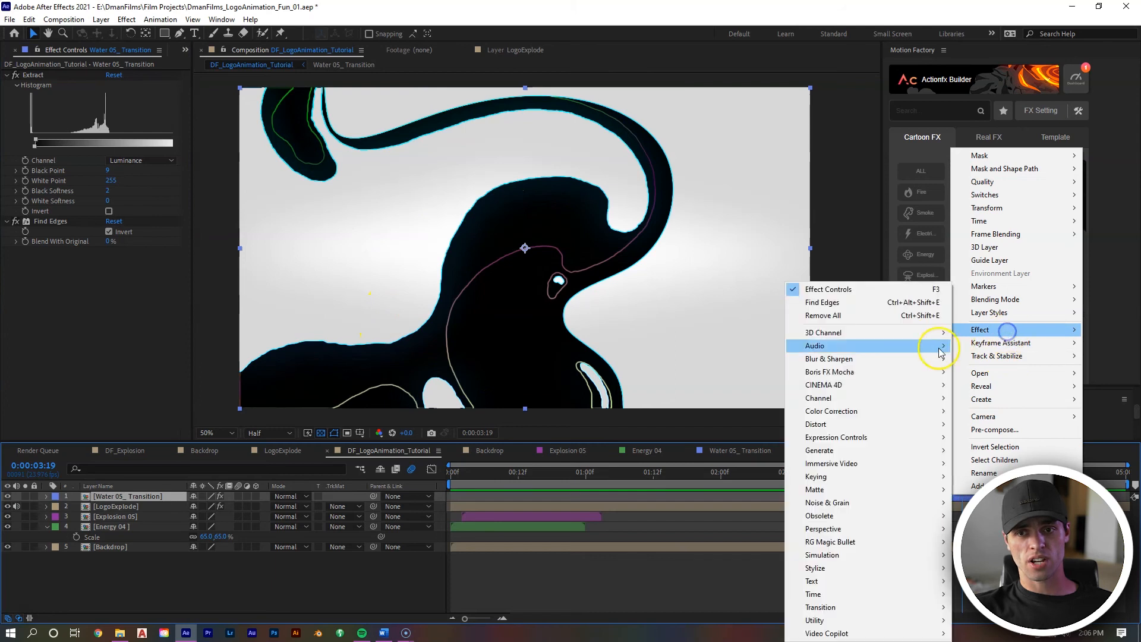
click(900, 413)
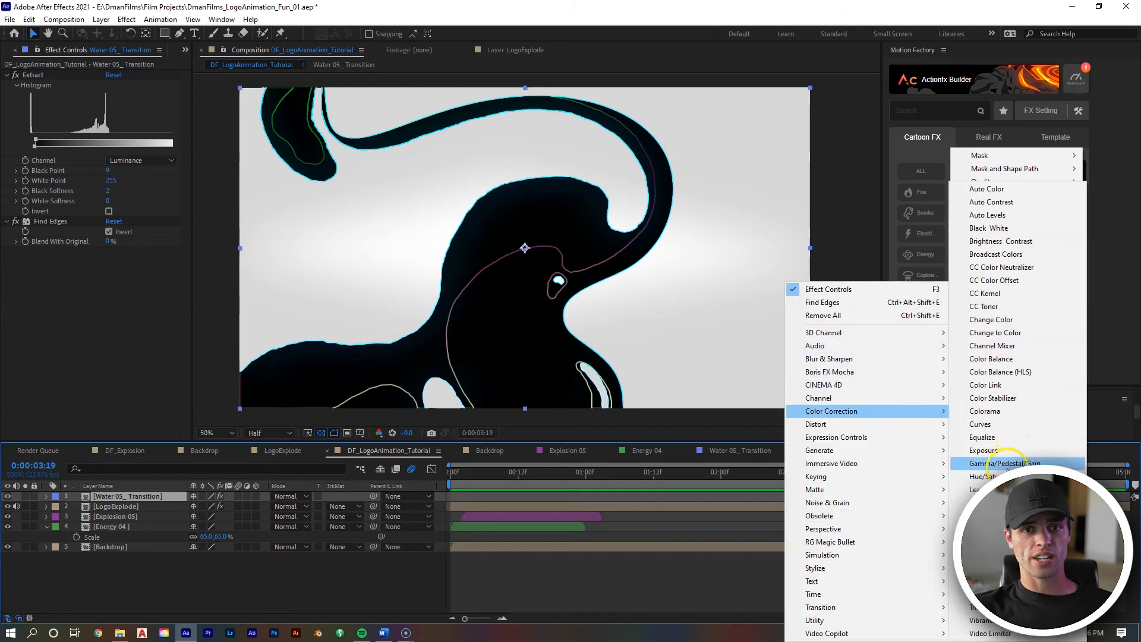
click(981, 477)
drag(118, 318, 141, 322)
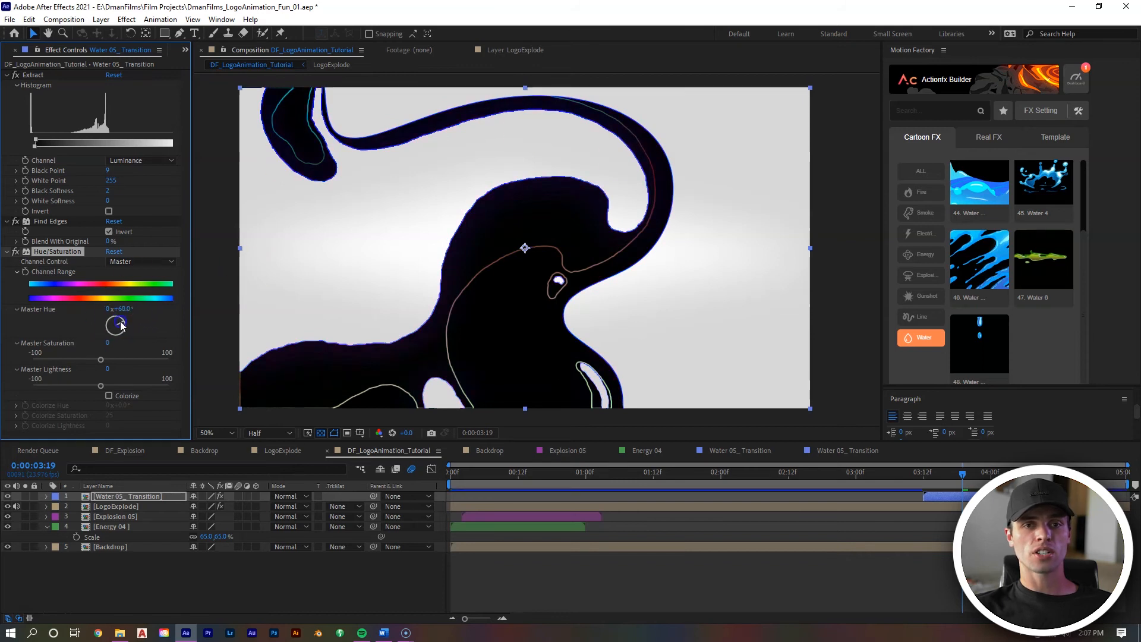
Step: Apply the Glow effect to the Water 05_ Transition layer with Glow Radius 35 and Glow Intensity 1.5
click(973, 496)
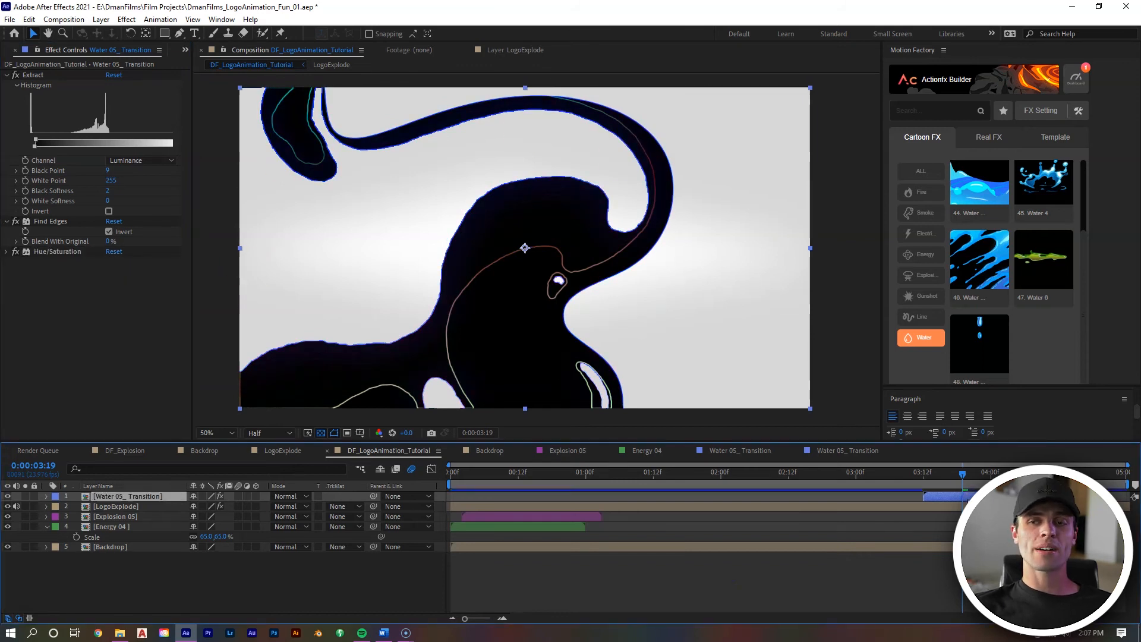
right_click(969, 496)
mouse_move(1004, 334)
click(891, 567)
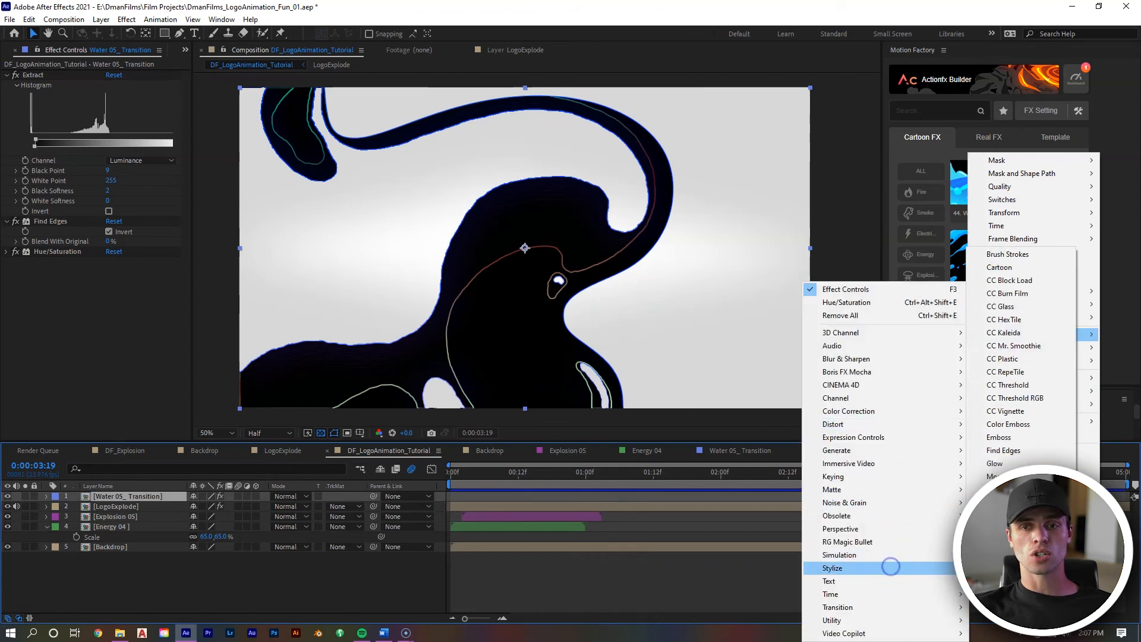
click(1009, 467)
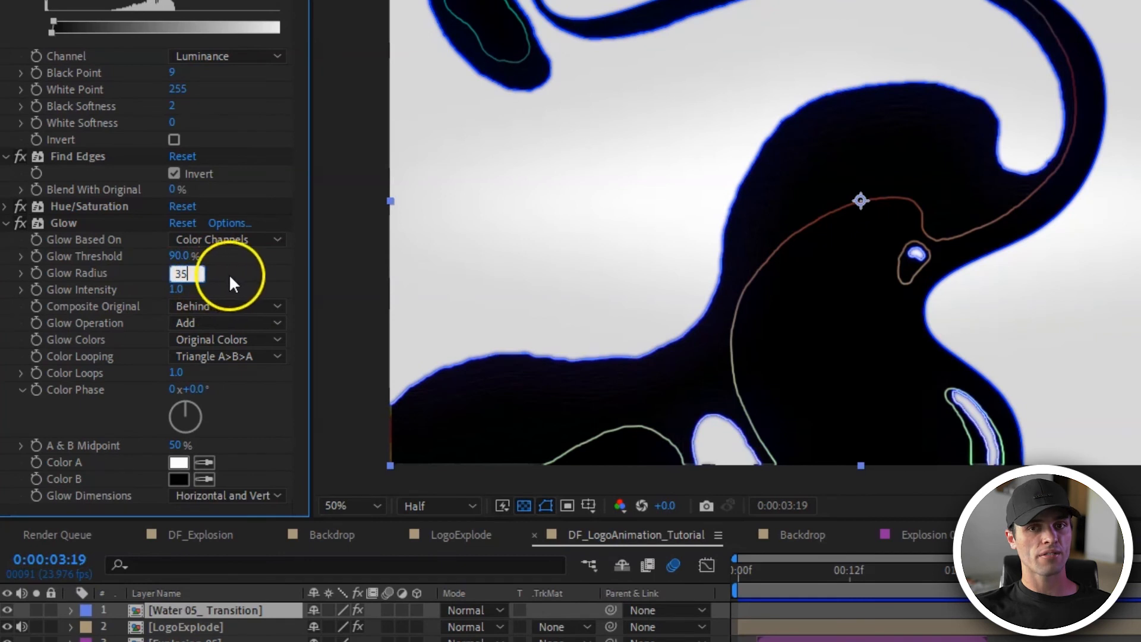
text(35)
key(Return)
click(181, 289)
text(1)
text(.5)
key(Return)
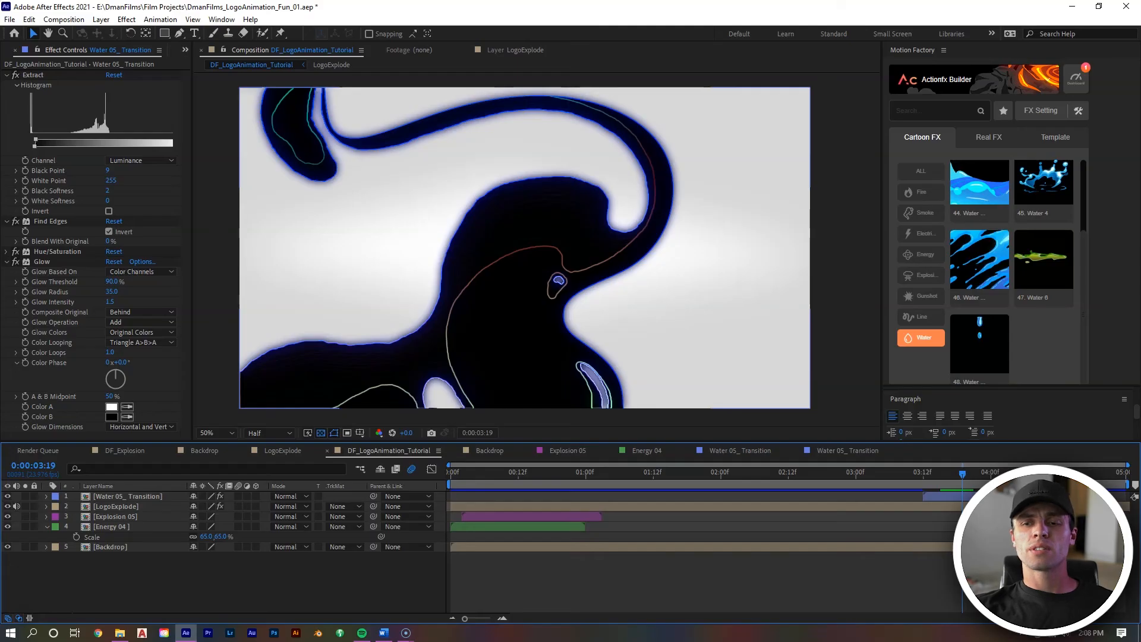
Step: Apply the CC Glass effect to the Water 05_ Transition layer and open its surface Softness value for editing
right_click(993, 497)
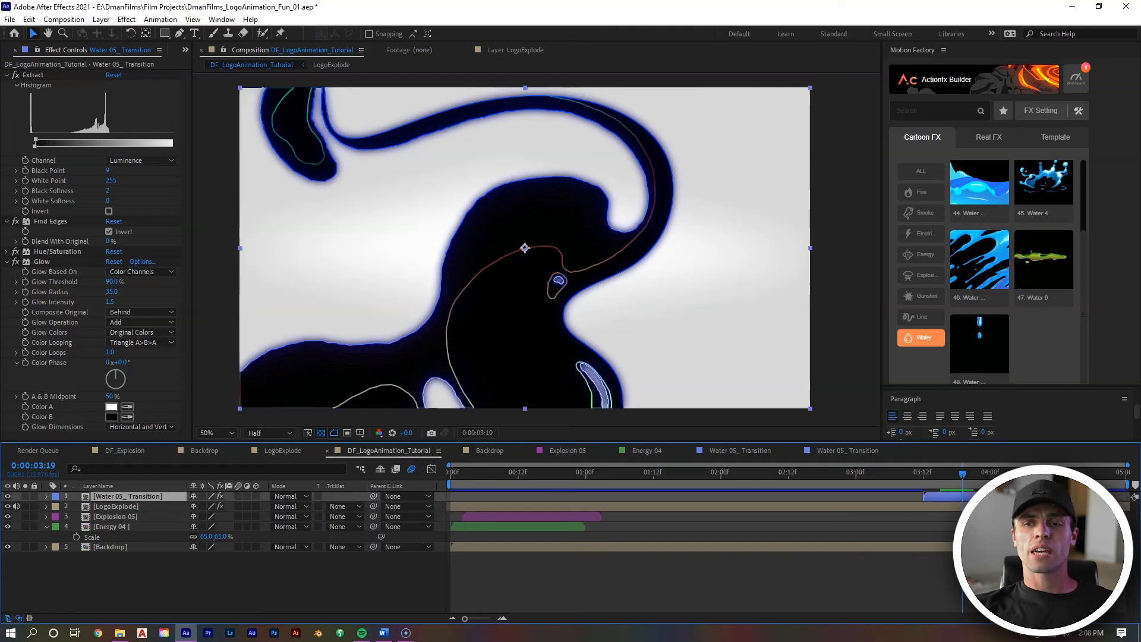
click(1024, 334)
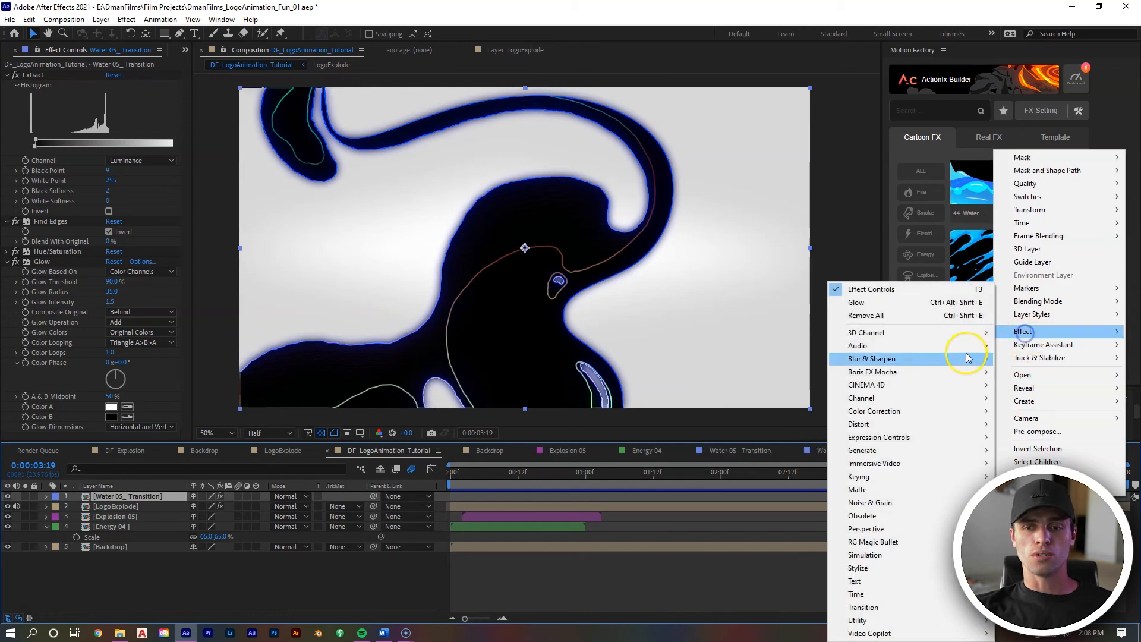
click(889, 571)
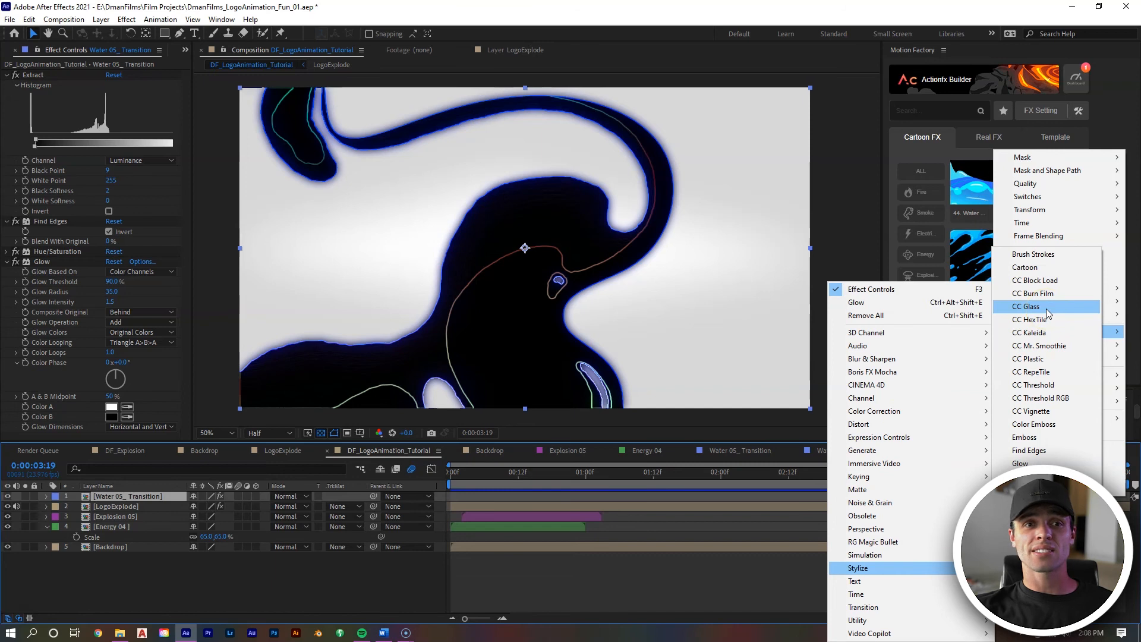
click(1026, 306)
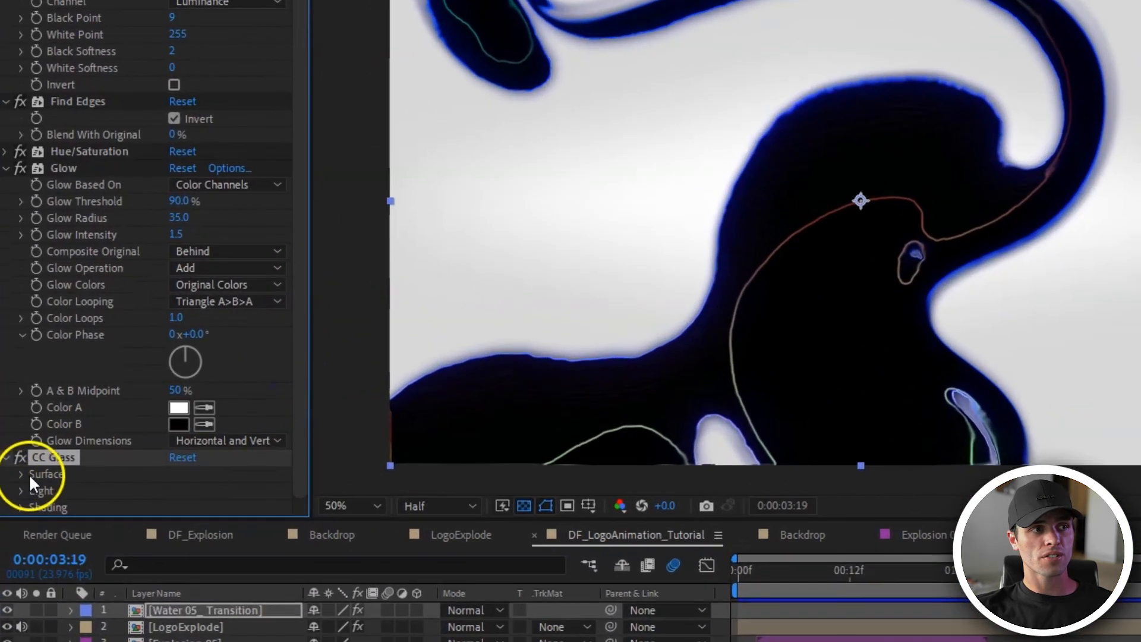
scroll(89, 386, down, 3)
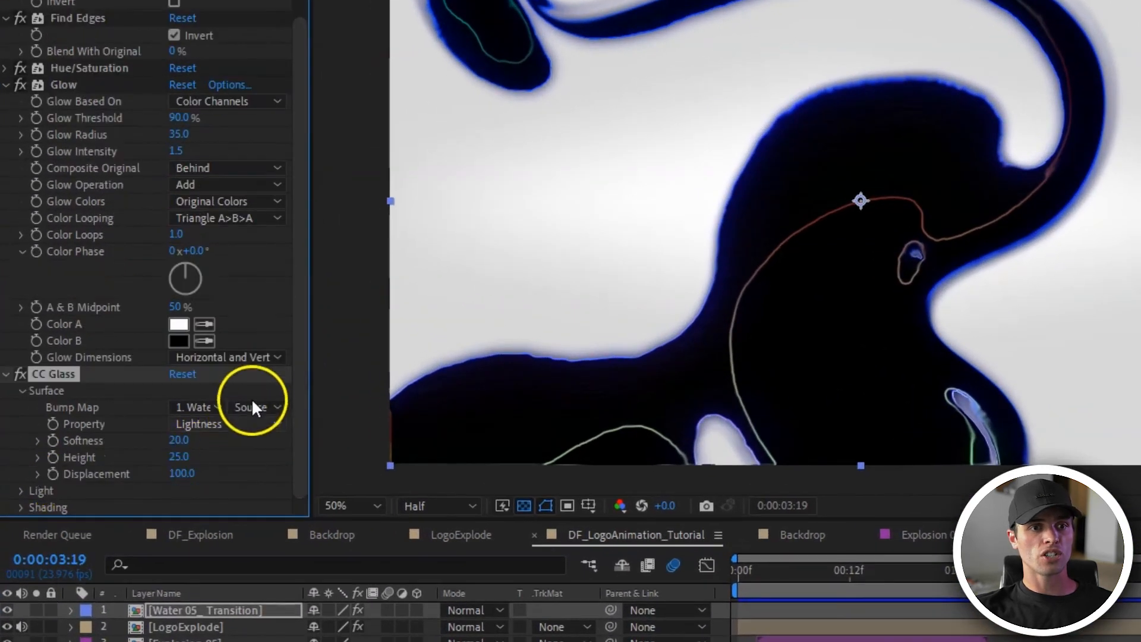
click(180, 440)
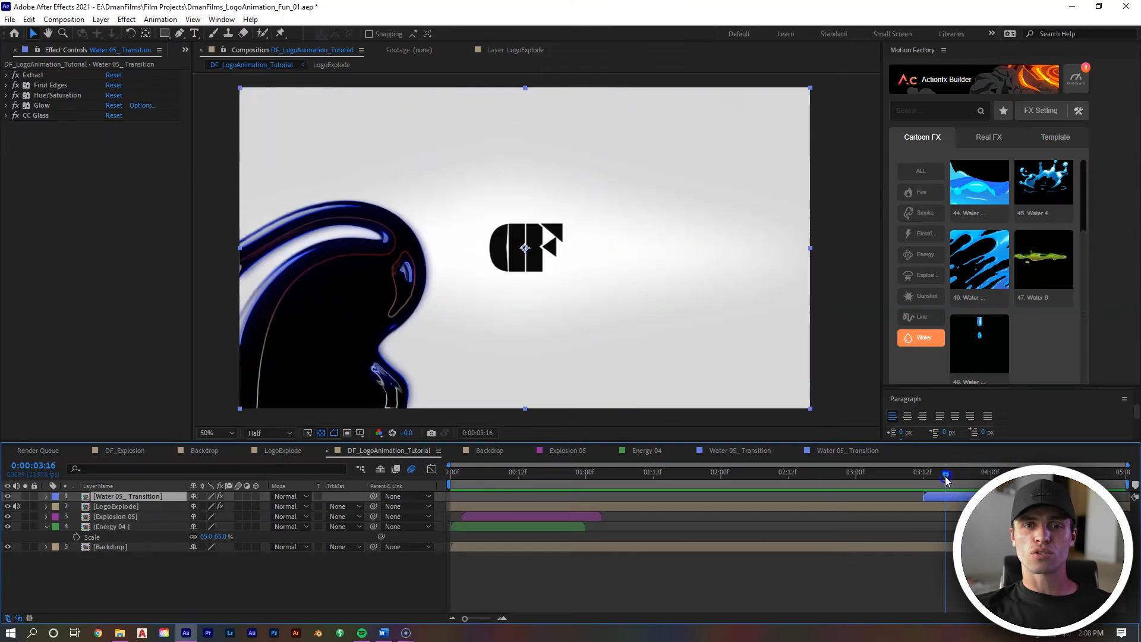
Step: Split the LogoExplode layer at 0:00:03:18, where the liquid transition covers the logo
drag(993, 472, 1035, 483)
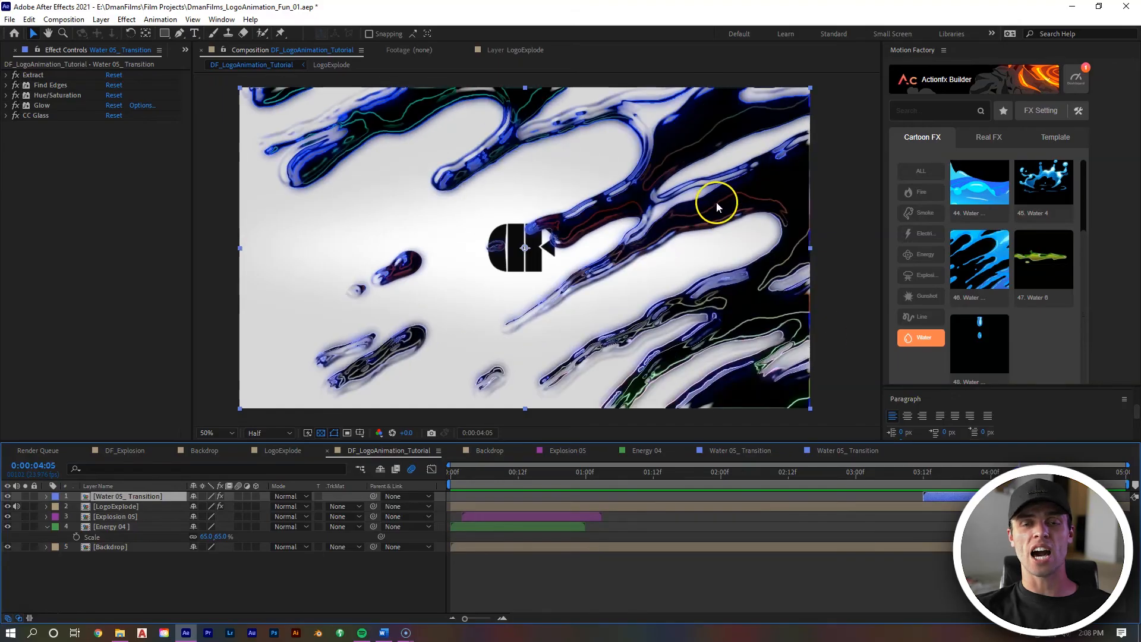
click(901, 471)
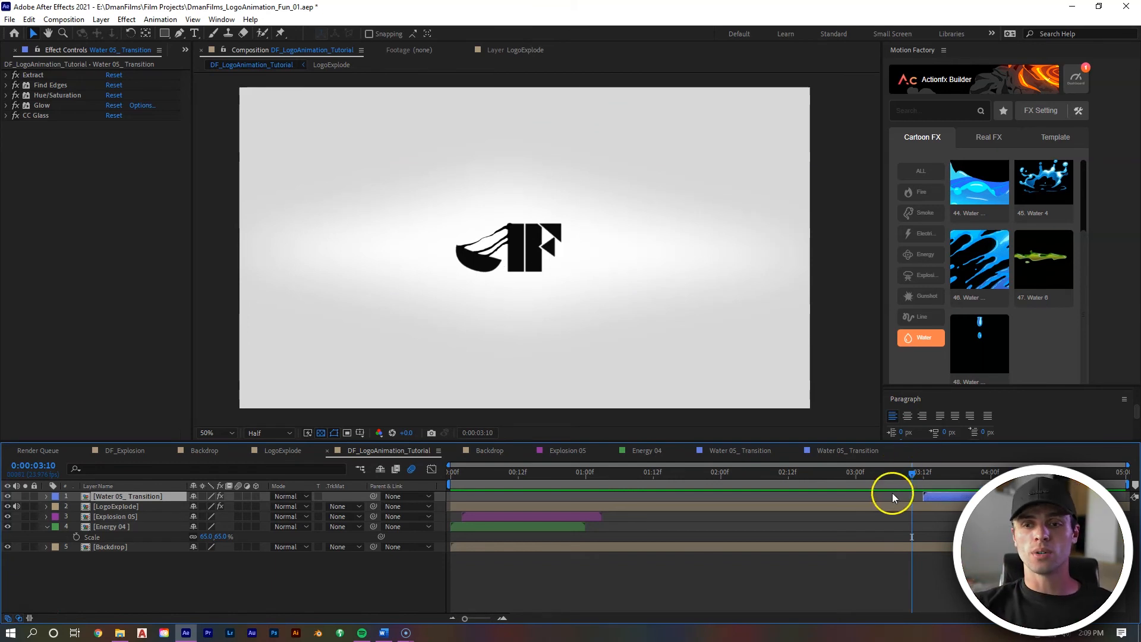
drag(914, 484, 962, 482)
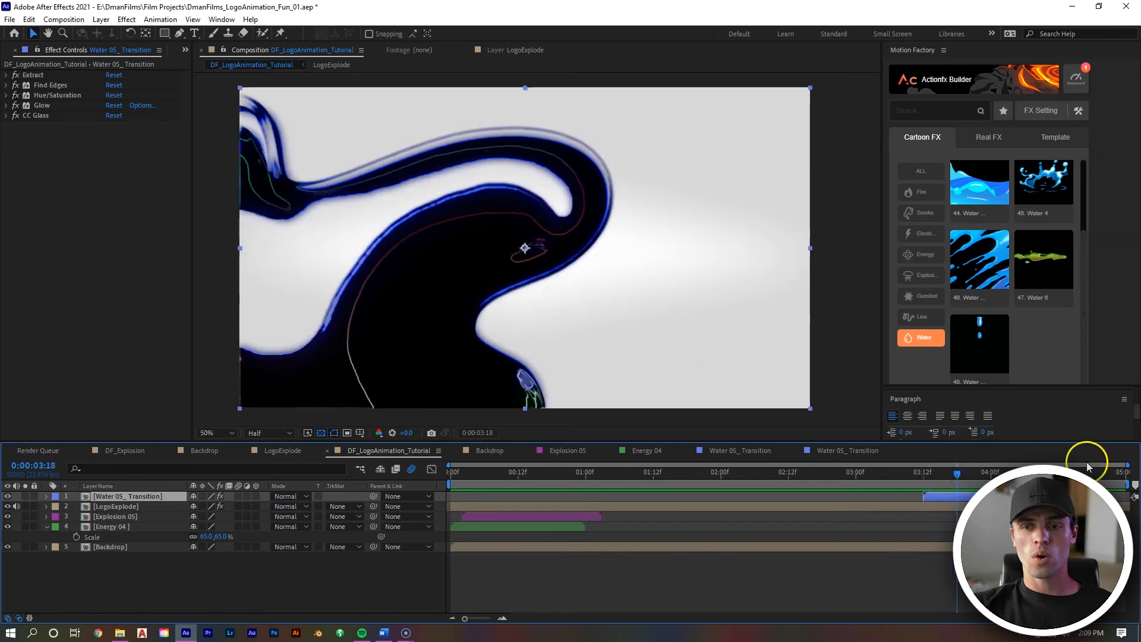
key(ctrl+Down)
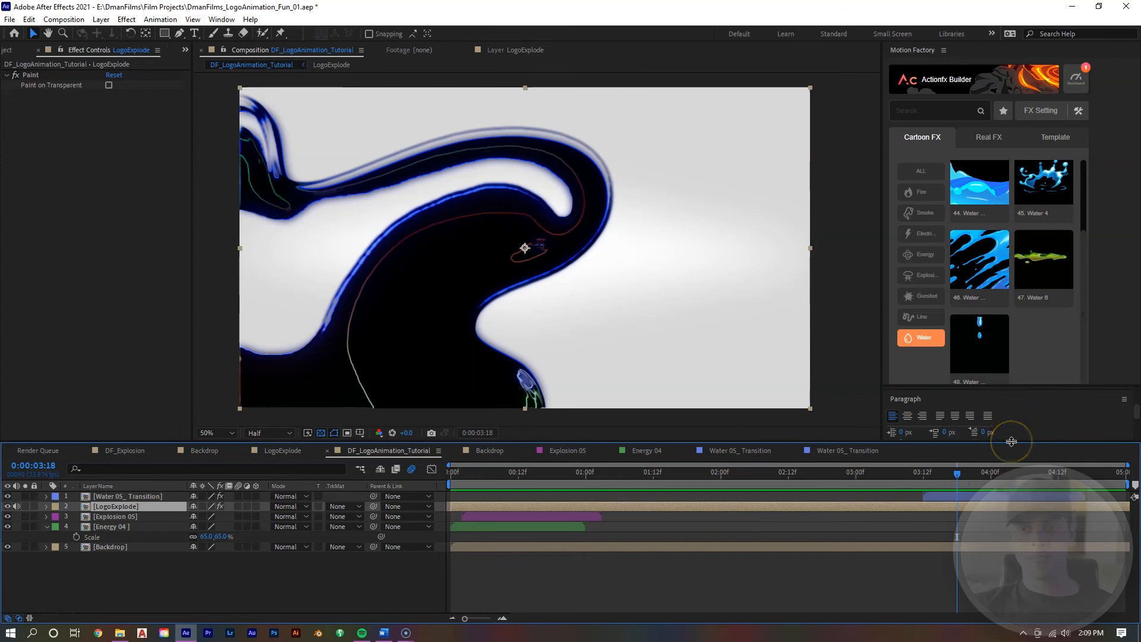
key(ctrl+d)
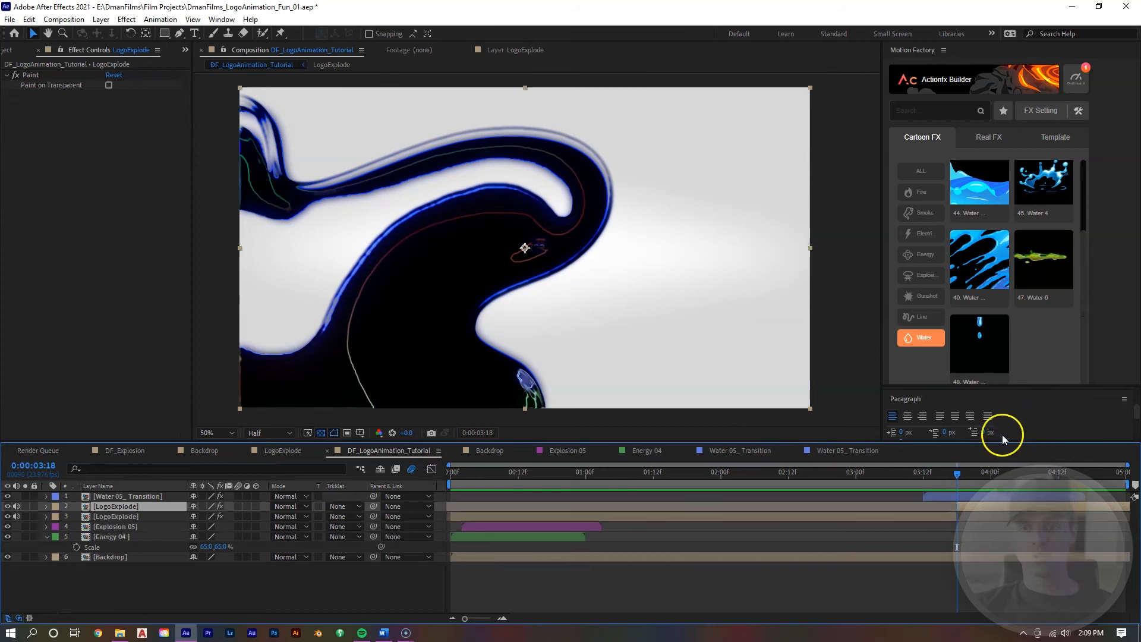
Step: Apply the Invert effect to the second part of the split LogoExplode layer
right_click(966, 509)
mouse_move(993, 340)
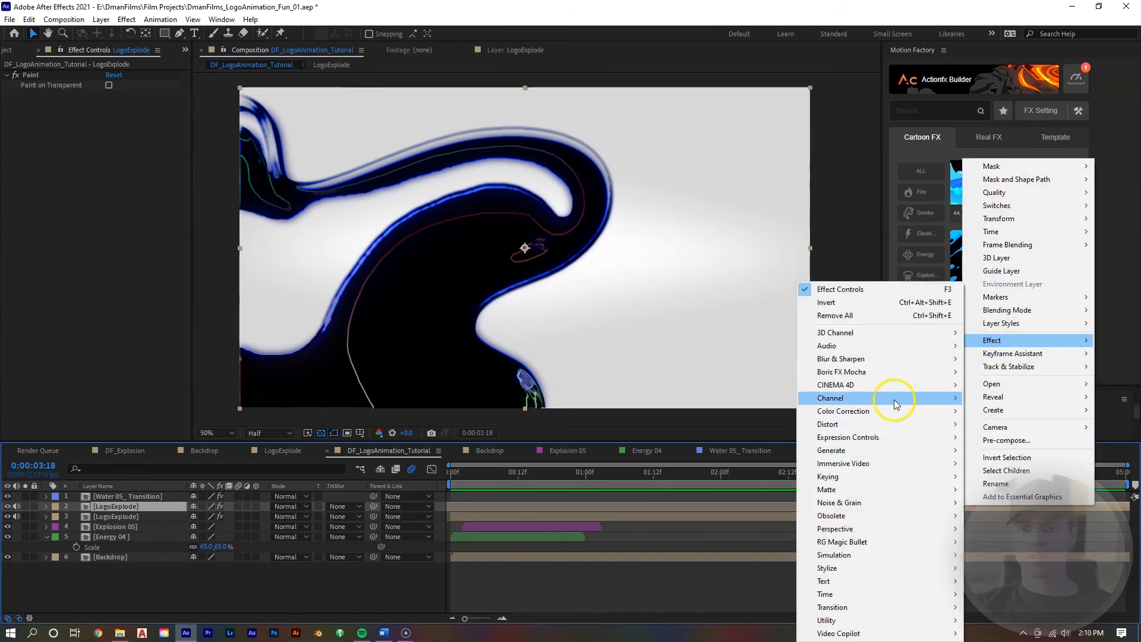
mouse_move(894, 398)
click(1027, 479)
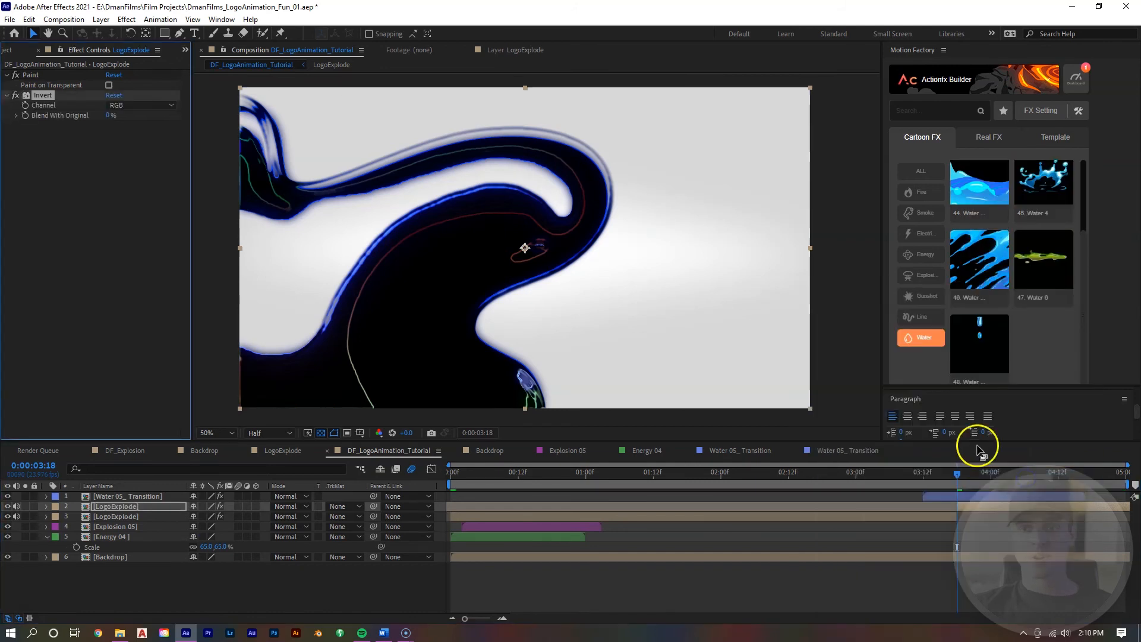
click(25, 508)
Step: Mask the Backdrop layer and keyframe its Mask Path to follow the liquid's leading edge through the transition
scroll(499, 243, up, 3)
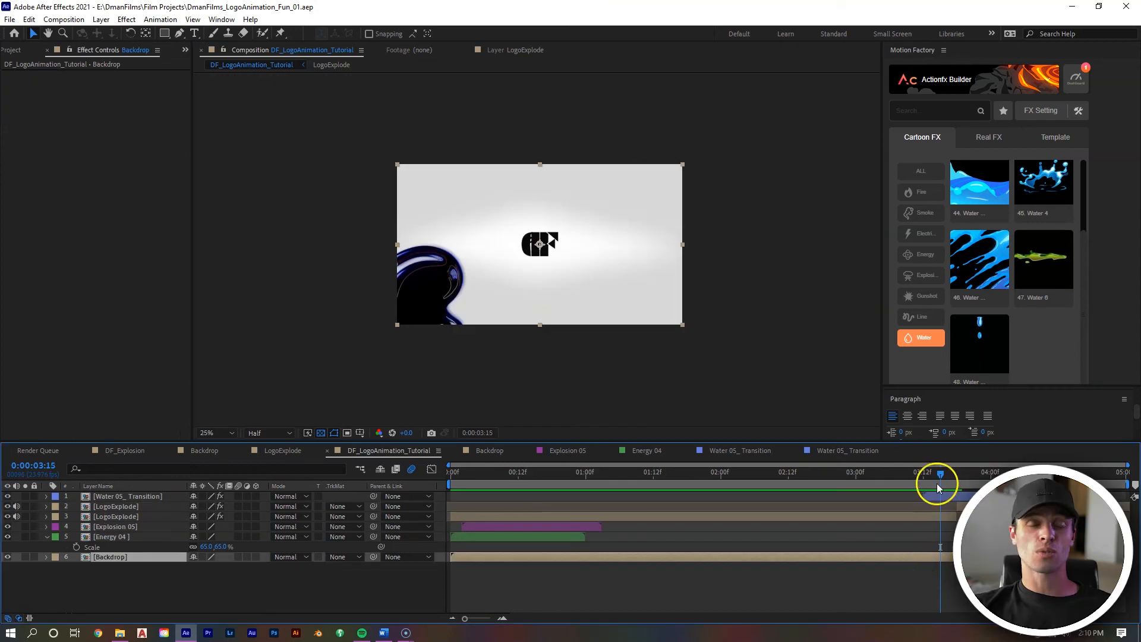
mouse_move(938, 485)
mouse_down()
mouse_move(987, 477)
mouse_move(944, 482)
mouse_up()
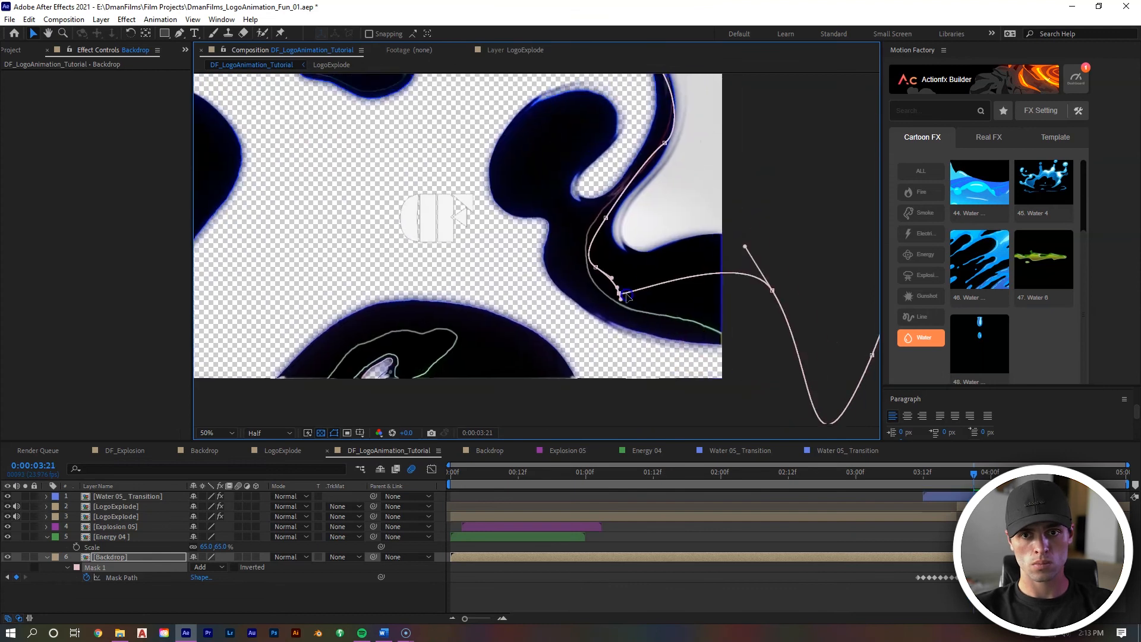
click(889, 473)
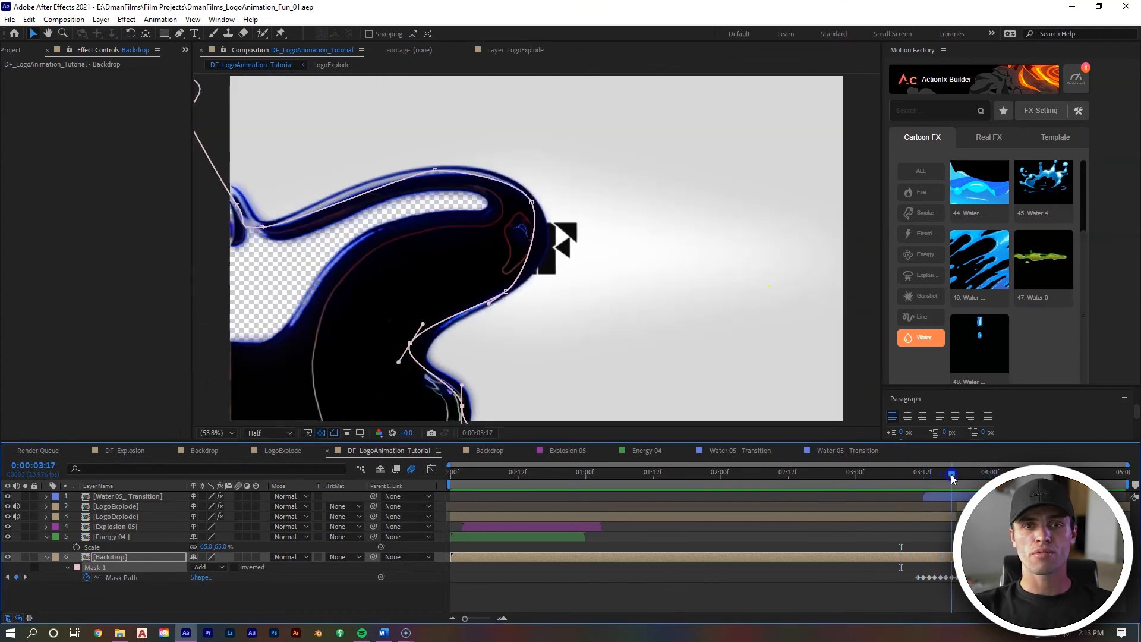
mouse_move(901, 474)
mouse_down()
mouse_move(936, 486)
mouse_move(1032, 462)
mouse_move(1001, 484)
mouse_move(935, 476)
mouse_move(945, 535)
mouse_up()
Step: Create a black (000000) solid and place it beneath the Backdrop layer
click(898, 517)
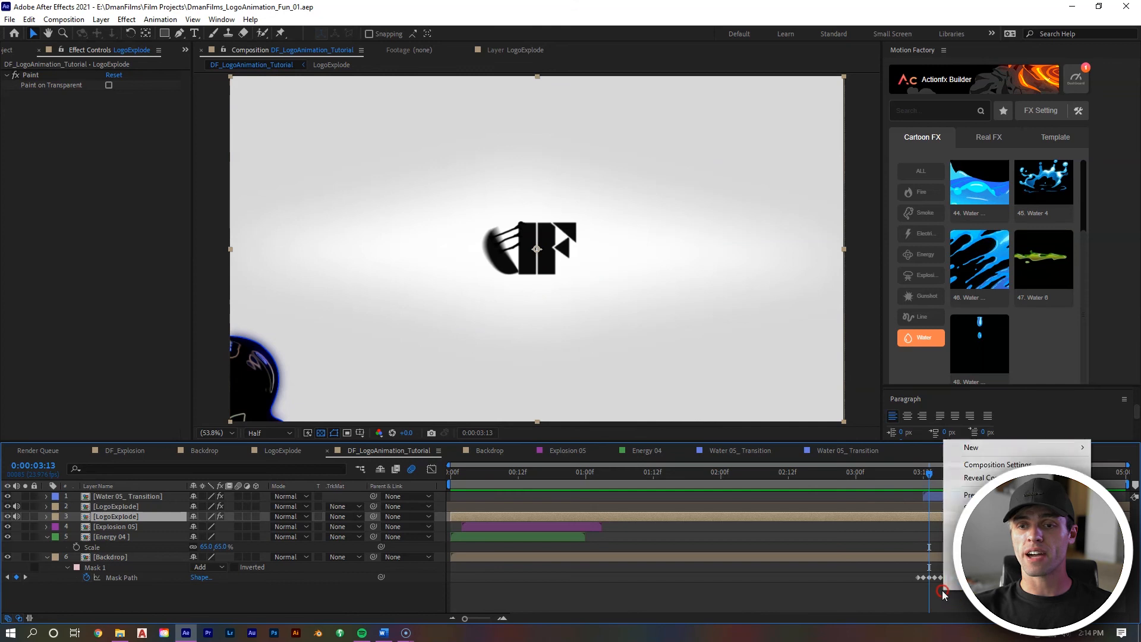
right_click(947, 511)
mouse_move(1012, 449)
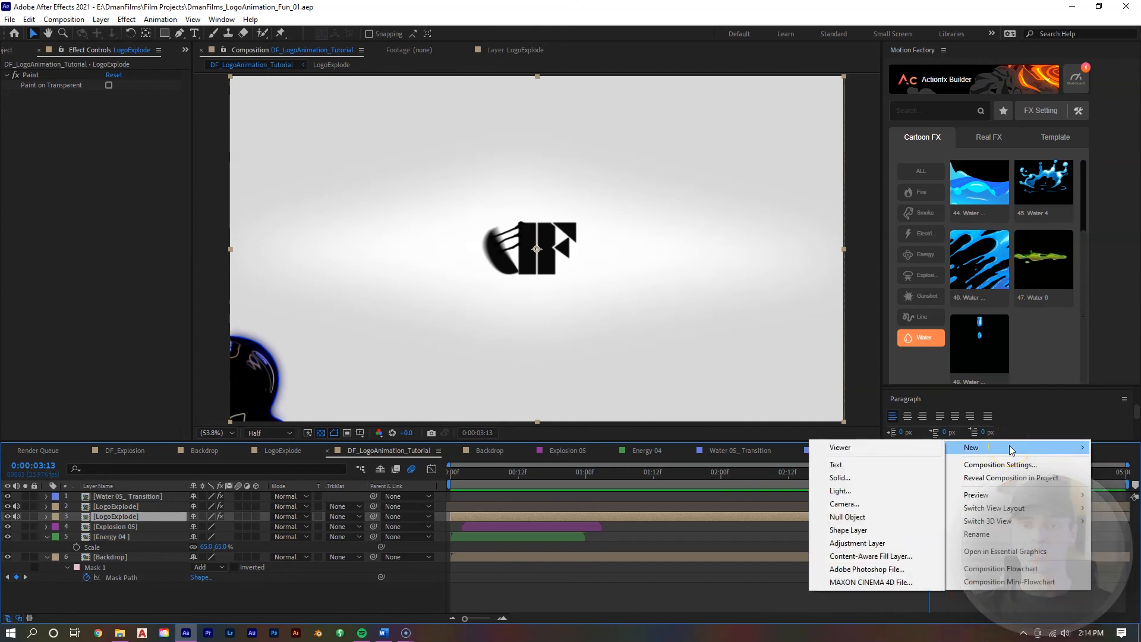
click(900, 478)
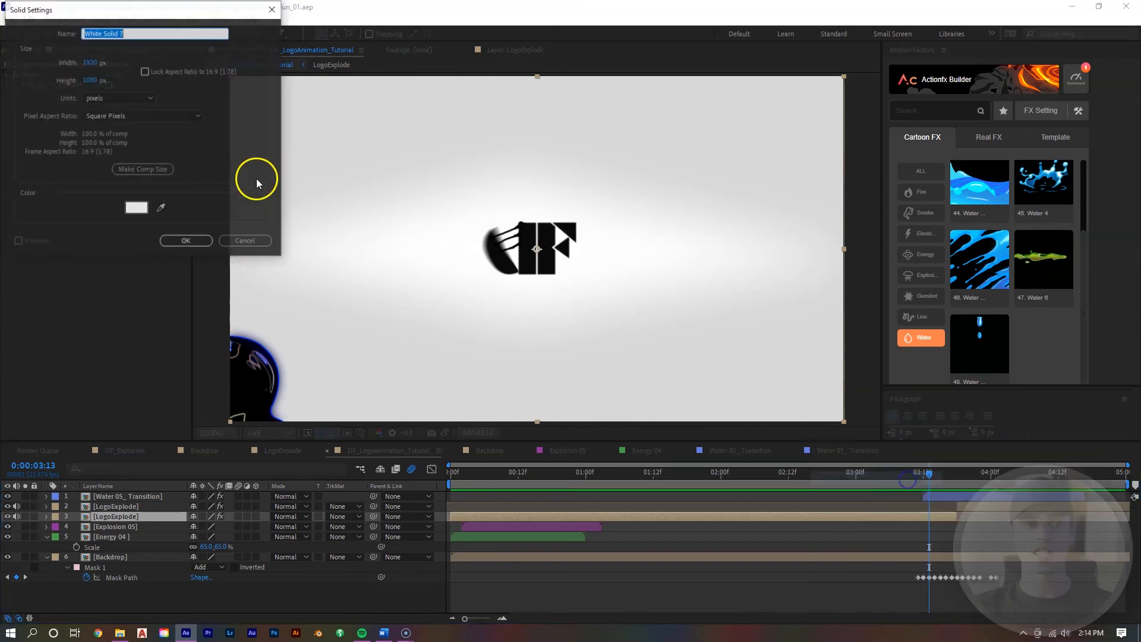
click(136, 208)
click(26, 187)
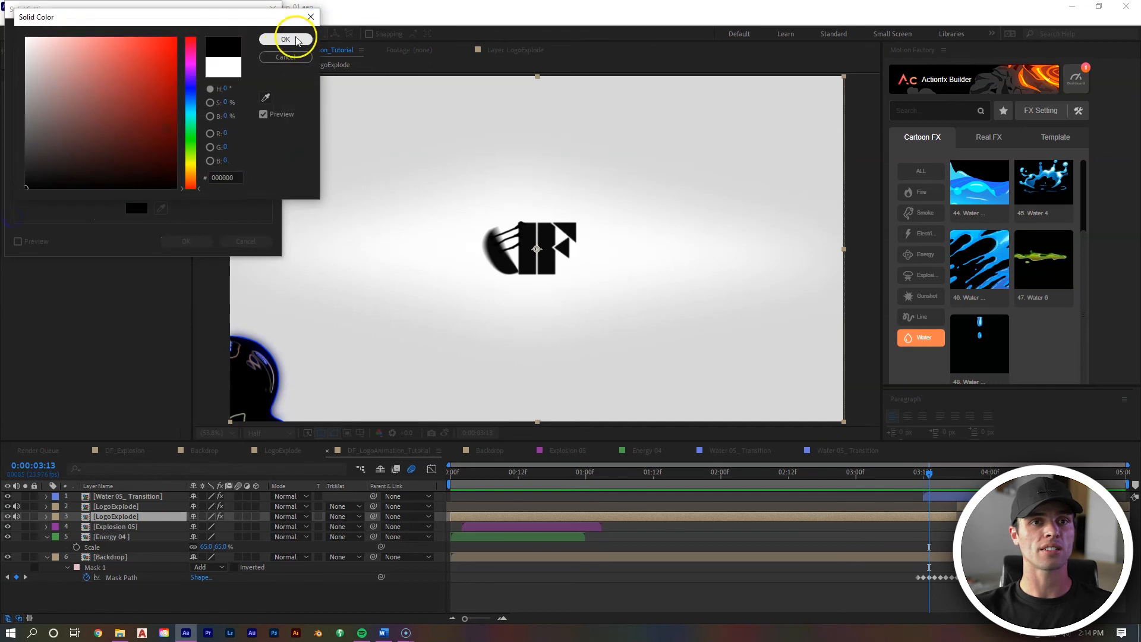
click(288, 35)
click(186, 241)
drag(159, 516, 158, 582)
Step: Trim the start of the black solid to the first Mask Path keyframe of the Backdrop layer
key(Page_Down)
key(Page_Down)
key(Page_Down)
key(Page_Down)
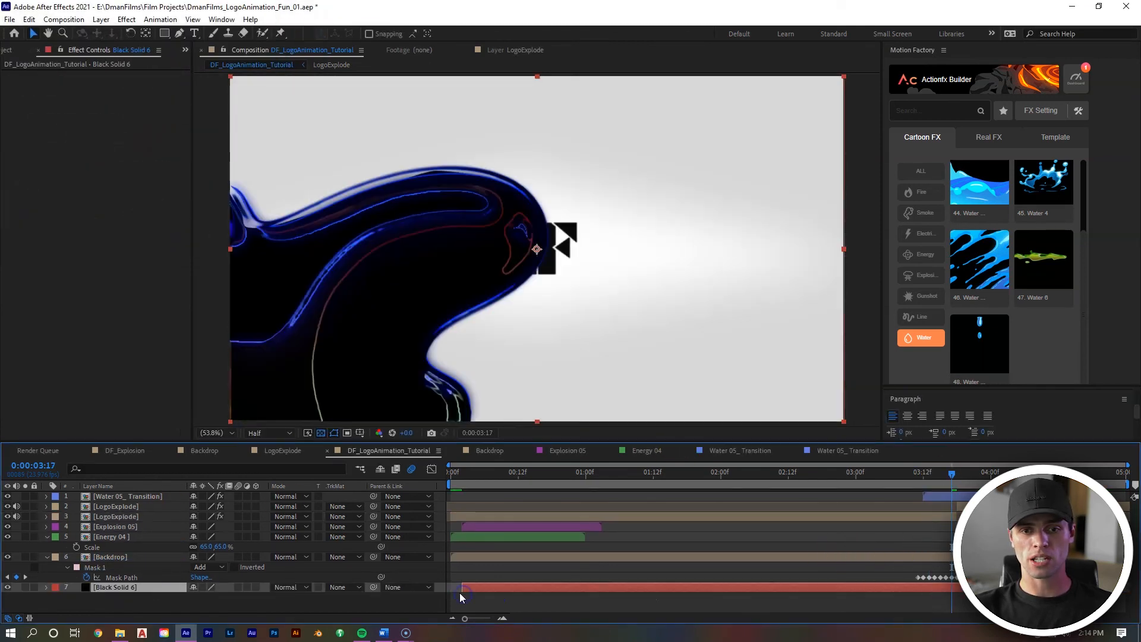
drag(461, 590, 896, 591)
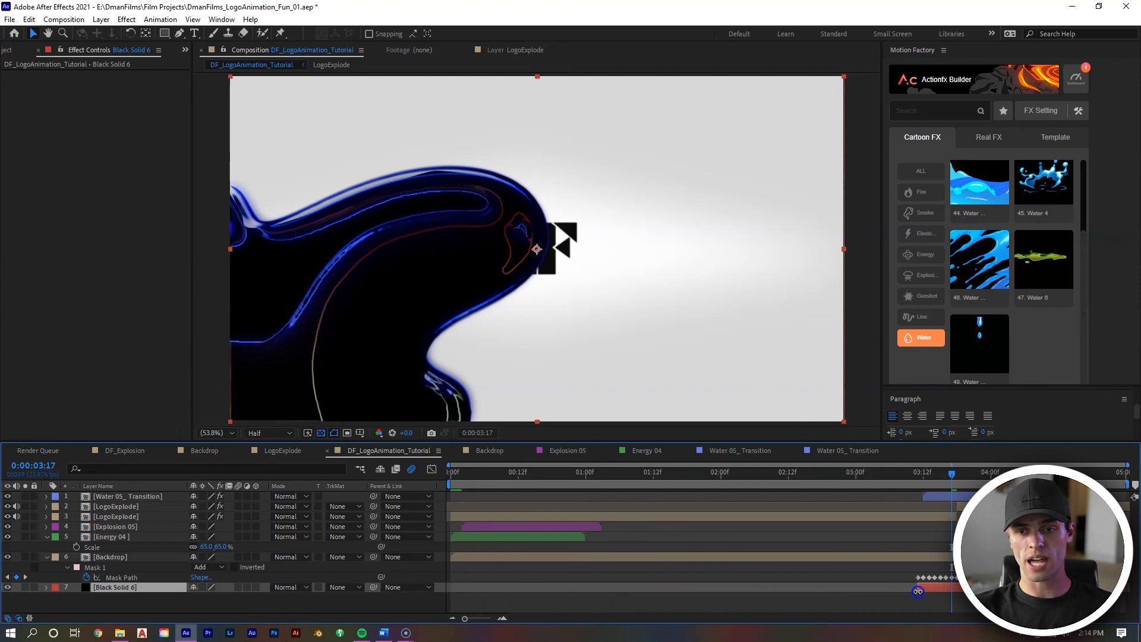
Step: Play back the animation from about 0:00:03:04 to check the transition to the black background
click(927, 479)
drag(926, 473, 868, 467)
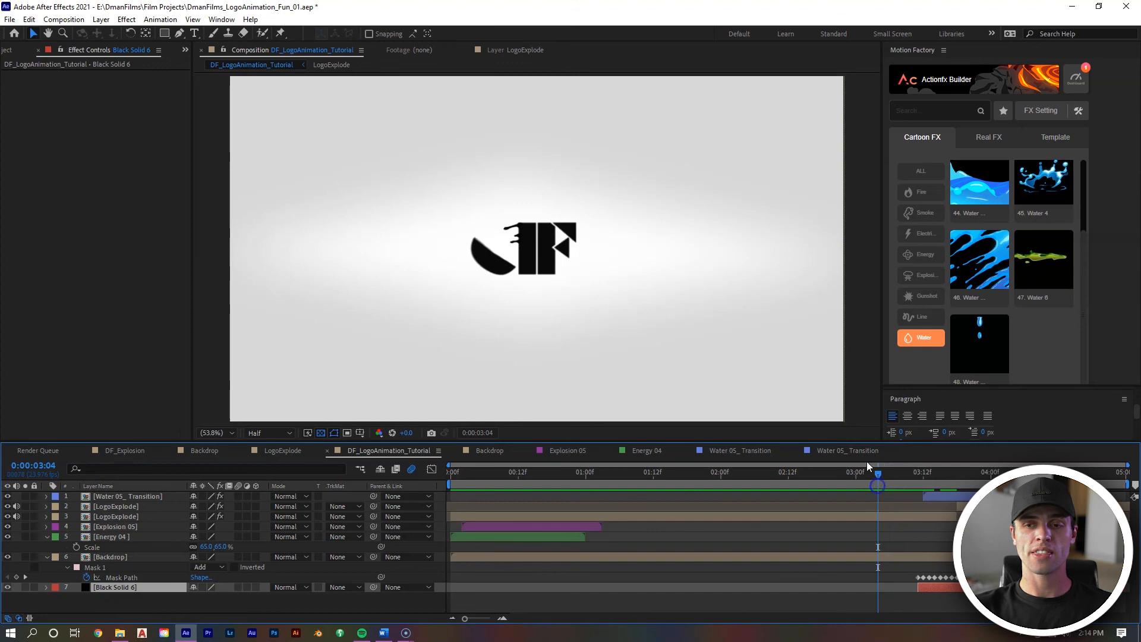
key(space)
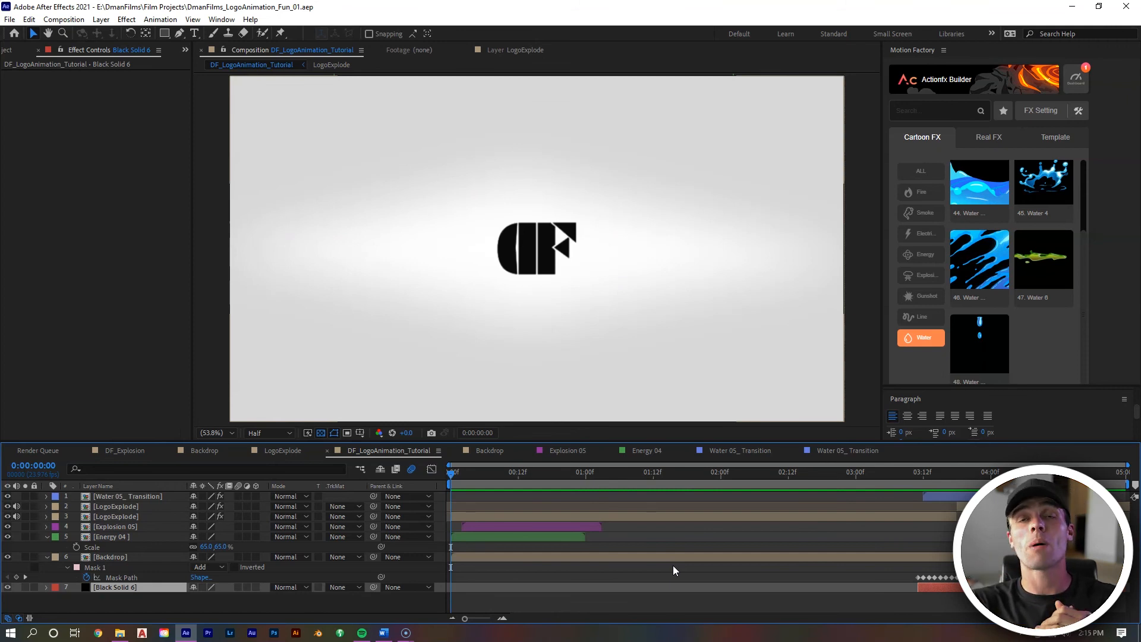
Step: Create an adjustment layer with the playhead at 0:00:00:00 and place it directly above the Explosion 05 layer
click(466, 479)
drag(465, 479, 436, 485)
right_click(515, 601)
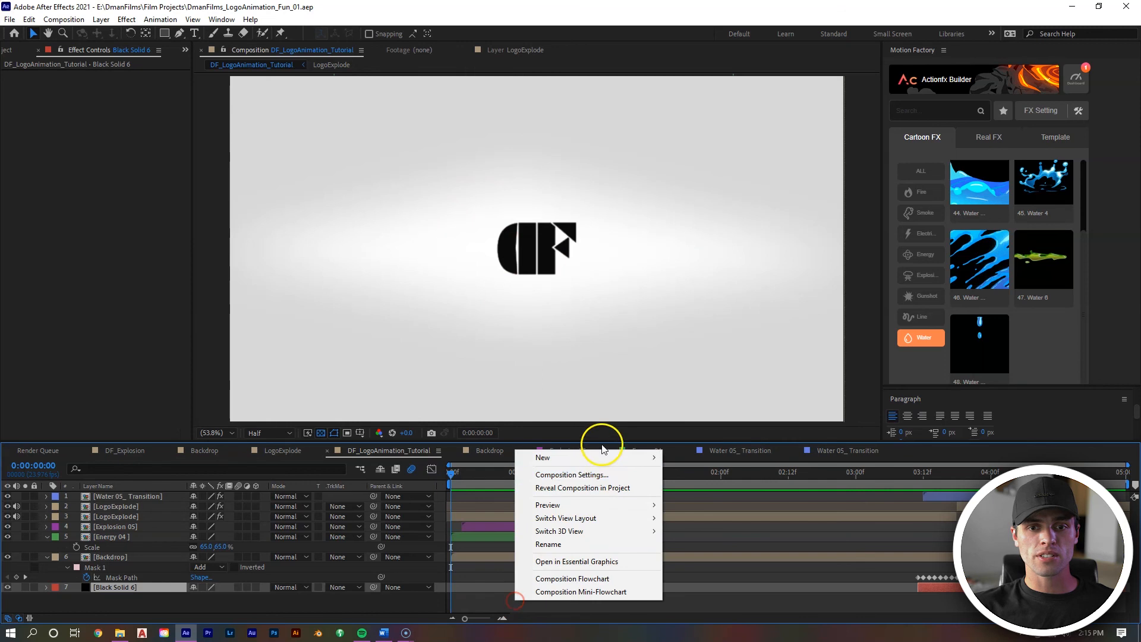
click(603, 458)
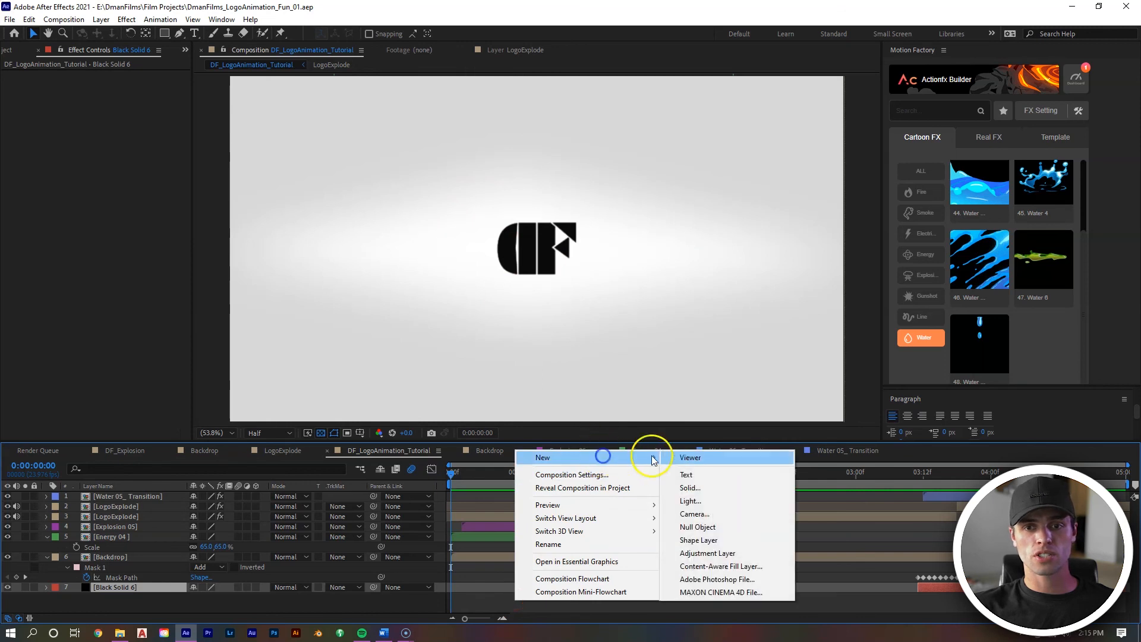
click(707, 553)
drag(130, 587, 152, 528)
Step: Rename the new adjustment layer as Explostion Flare
right_click(152, 527)
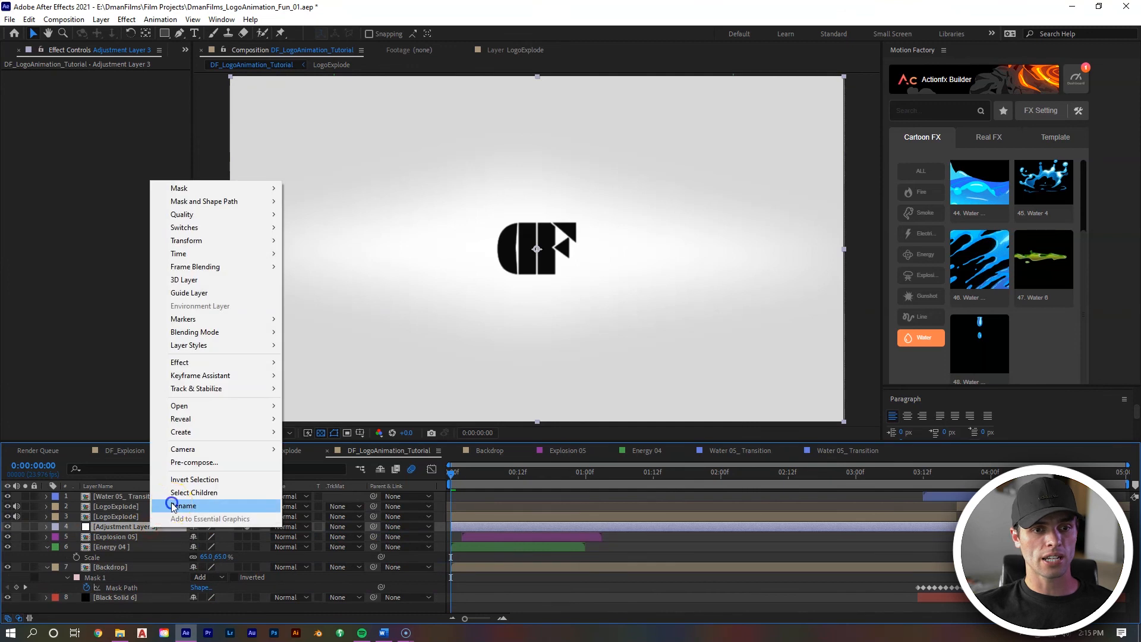
click(173, 505)
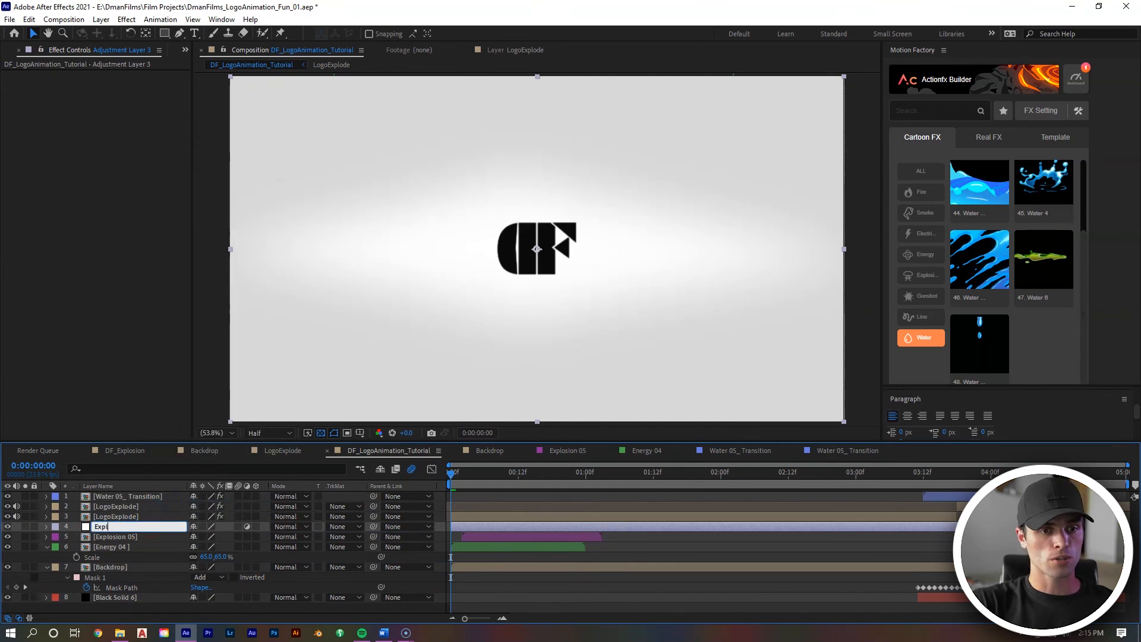
text(Explostion Flar)
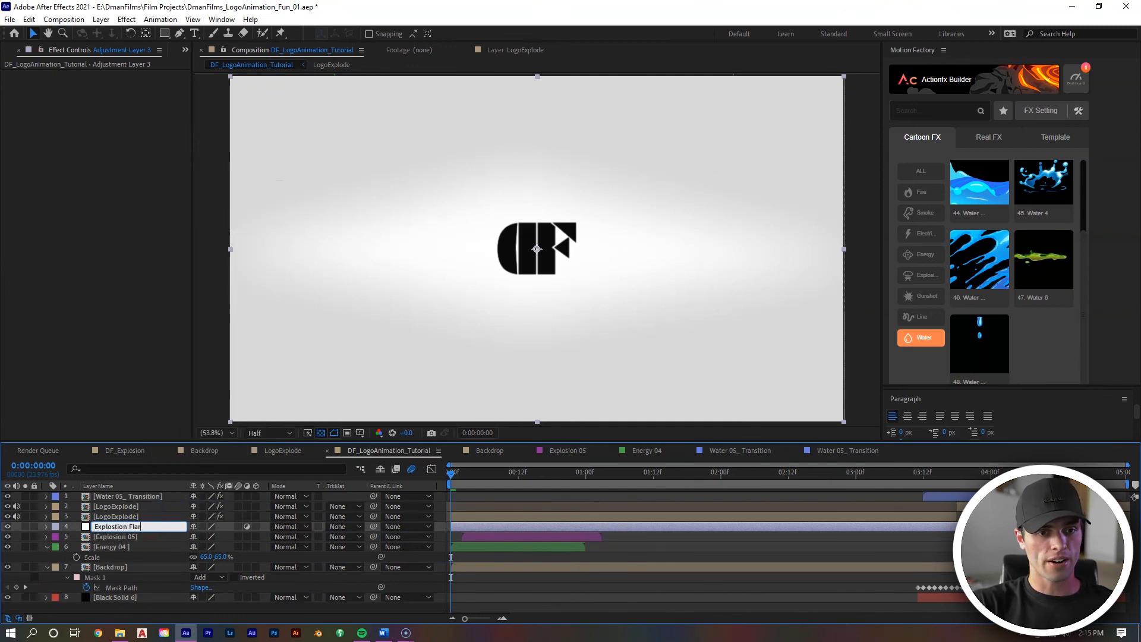
text(e)
key(Return)
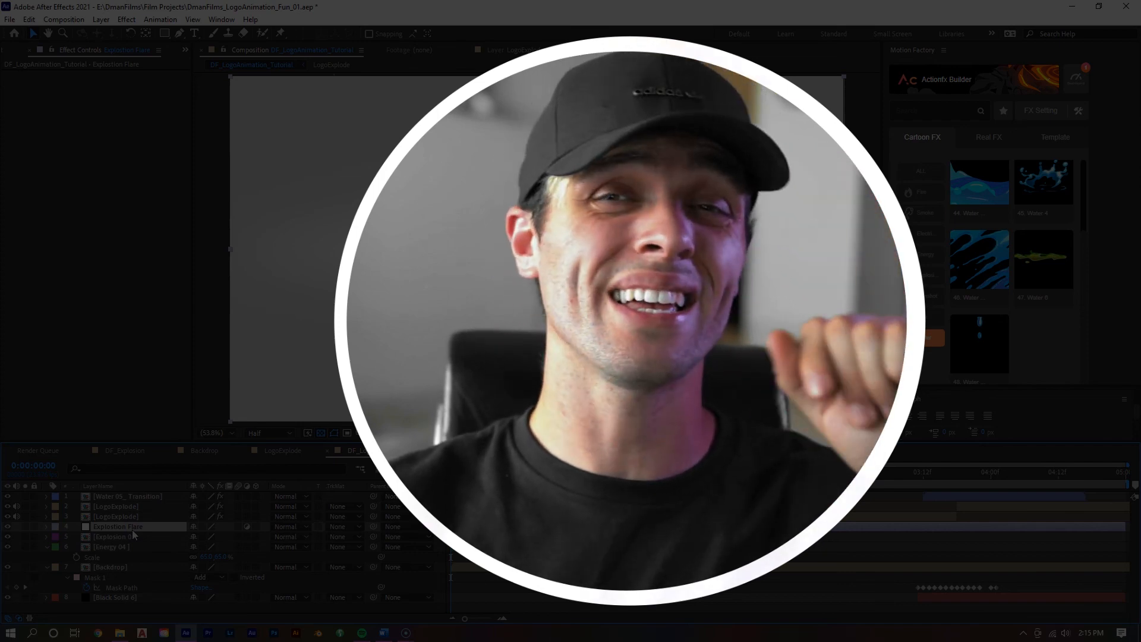
Step: Apply the Video Copilot Optical Flares effect to the Explostion Flare adjustment layer
right_click(478, 178)
mouse_move(535, 359)
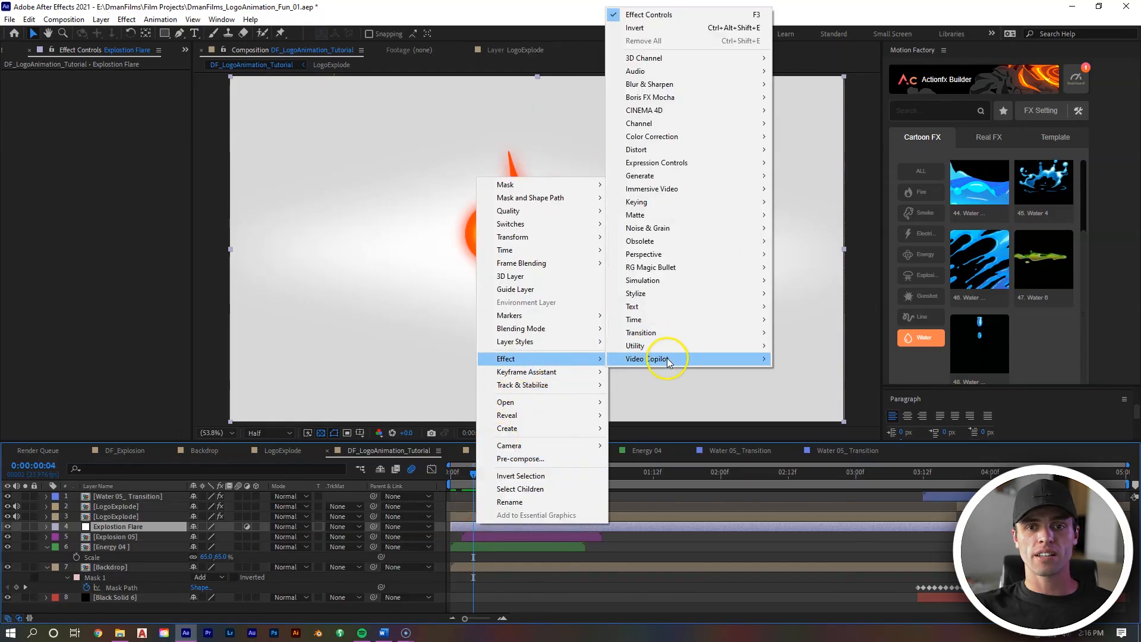
mouse_move(669, 362)
click(808, 359)
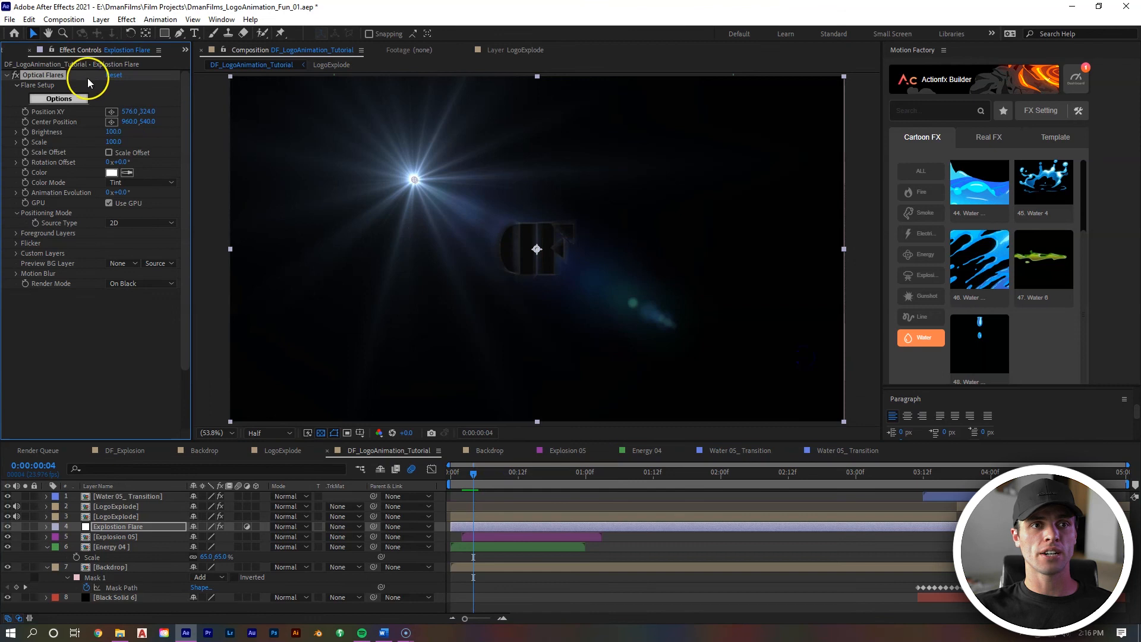
Step: Load the Scratched Glass (SLOW) flare from the Pro Presets in the Optical Flares options and accept it
click(76, 102)
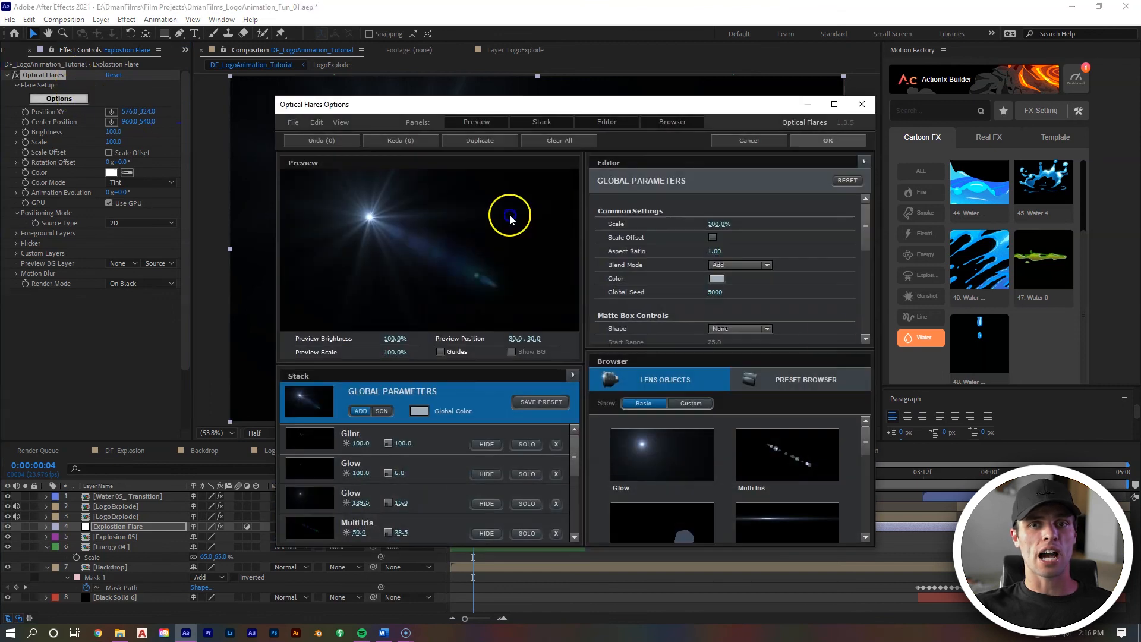
click(778, 383)
scroll(797, 446, down, 4)
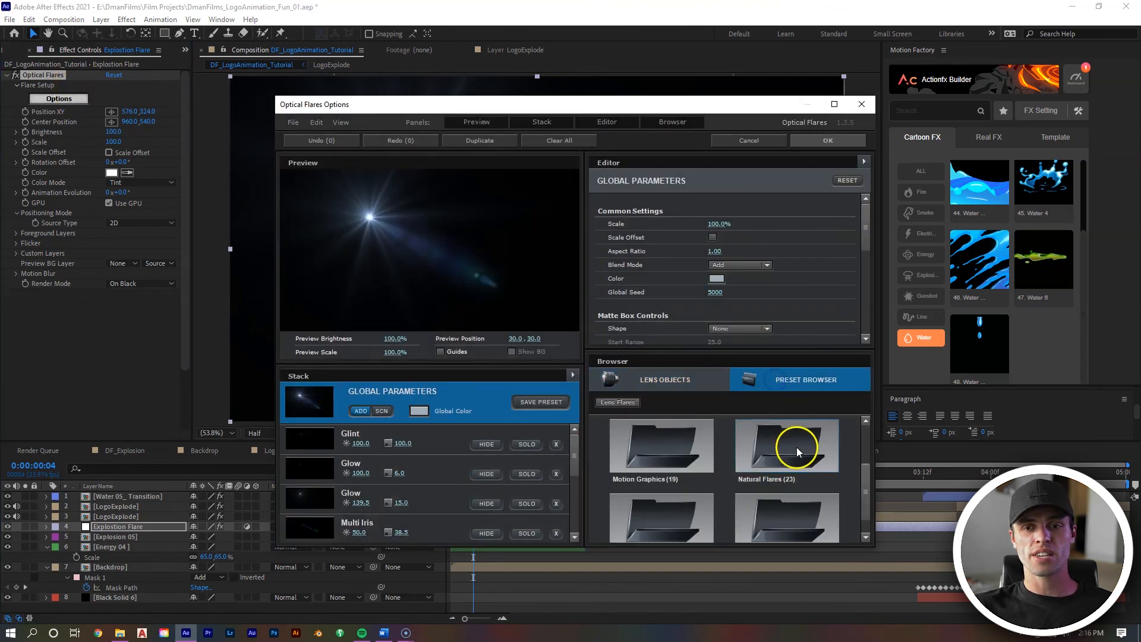
click(697, 494)
scroll(714, 470, down, 2)
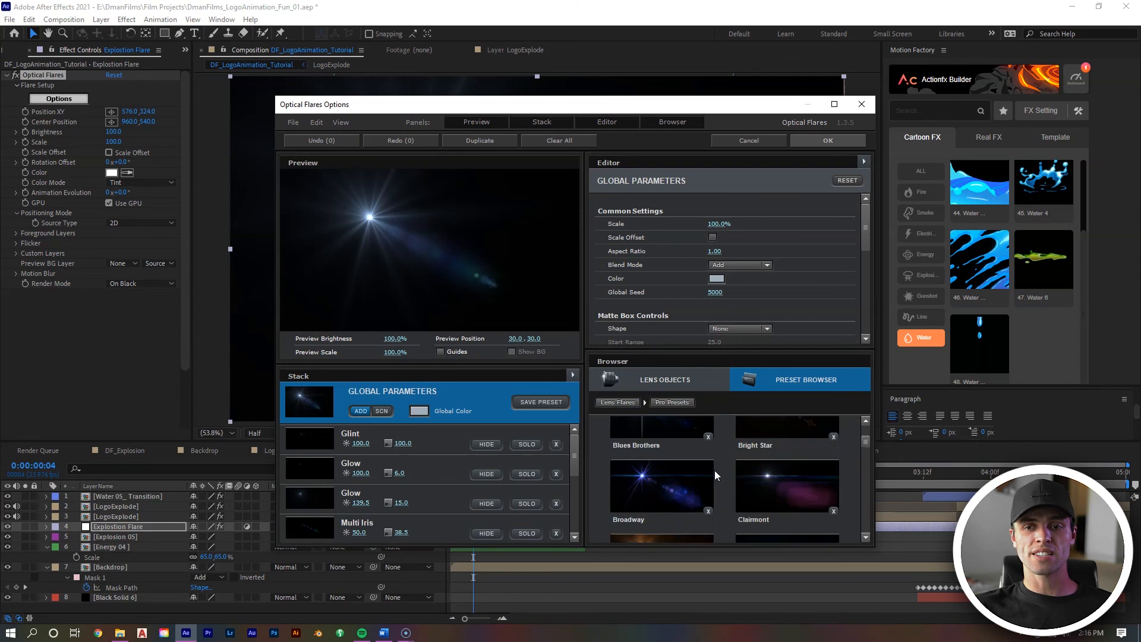
scroll(715, 470, down, 4)
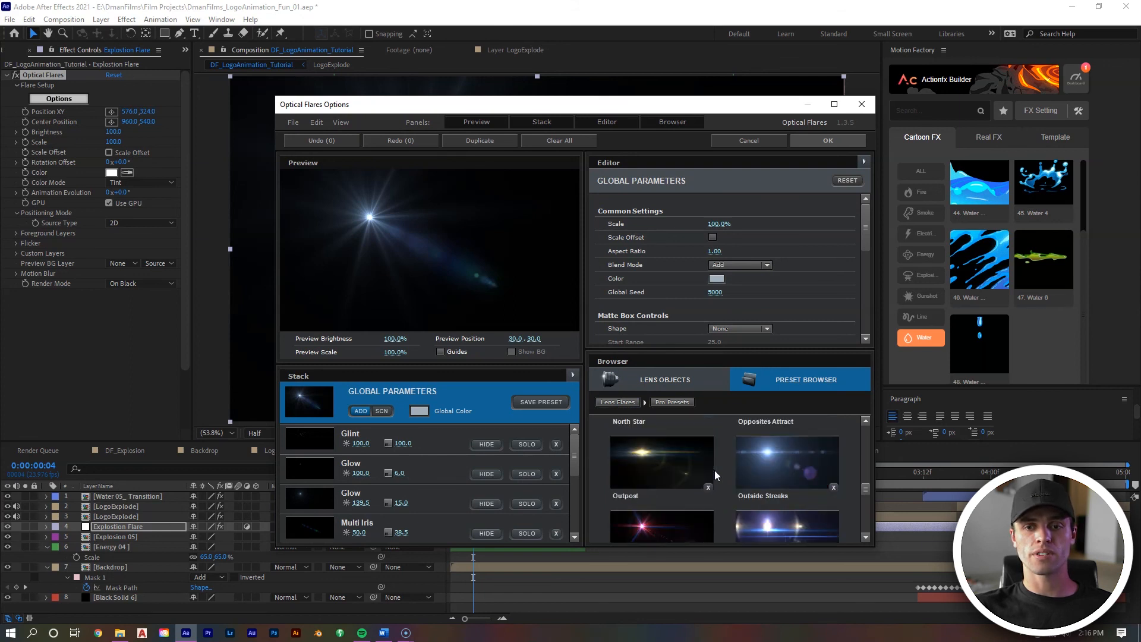
click(709, 472)
scroll(708, 472, down, 3)
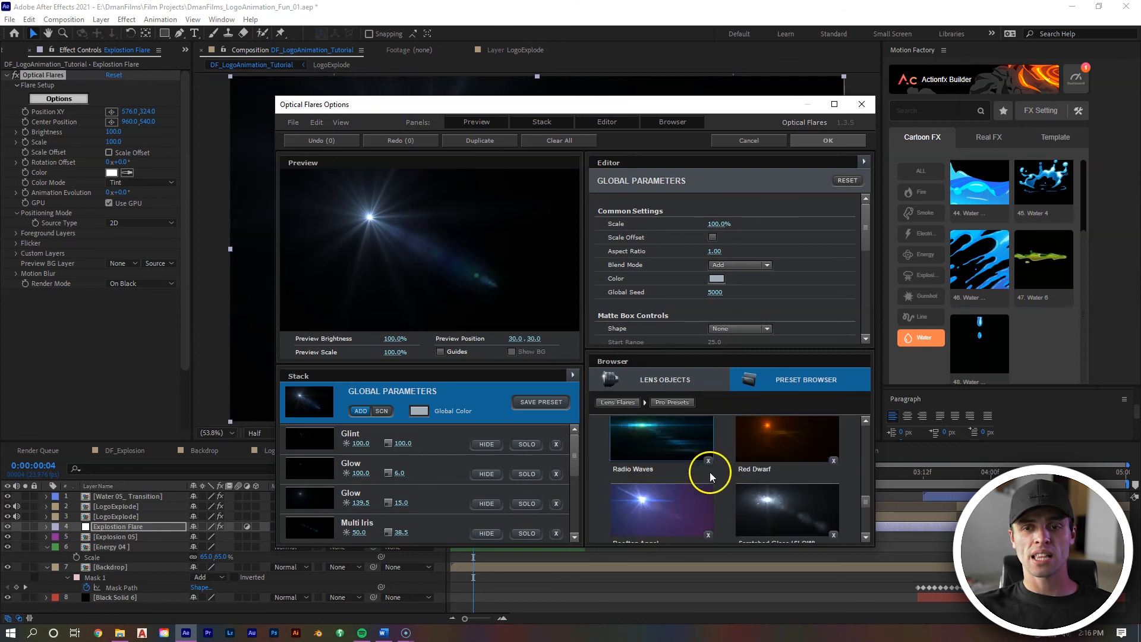
click(748, 505)
scroll(786, 490, down, 1)
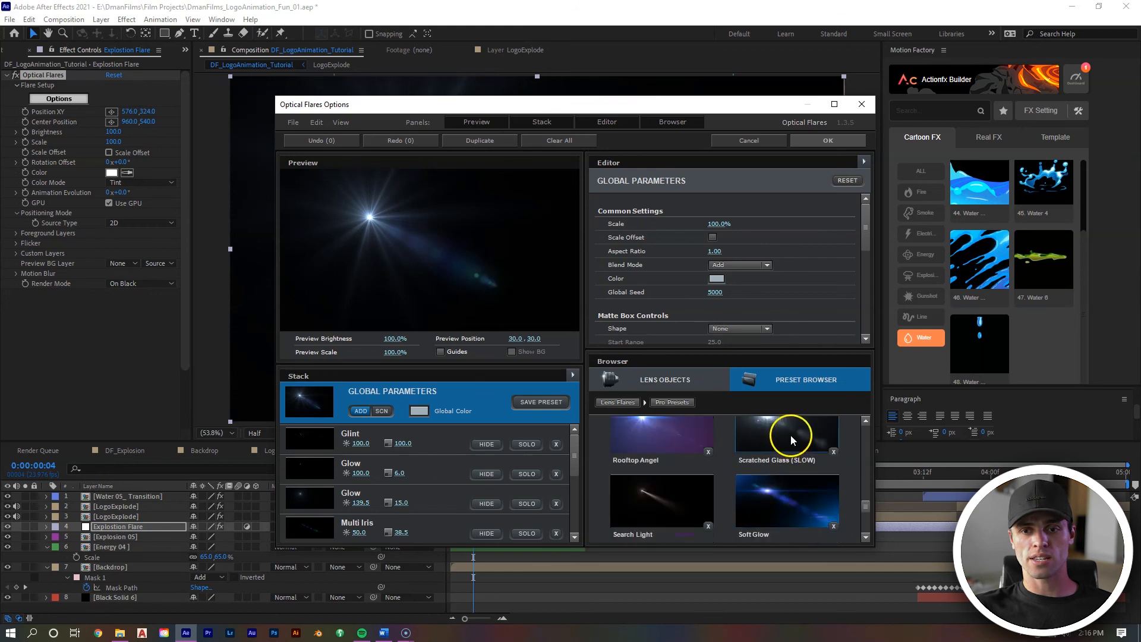
click(823, 140)
Step: Set the Explostion Flare layer's blending mode to Add and centre the flare on the logo at about 957, 549
click(291, 527)
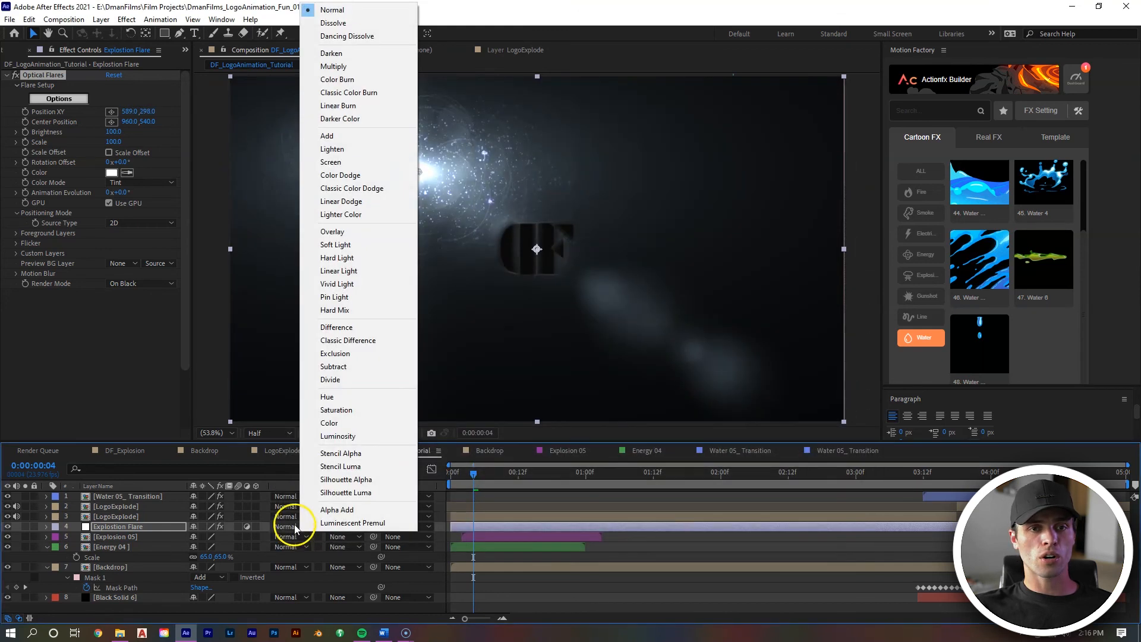
click(313, 148)
drag(415, 180, 537, 254)
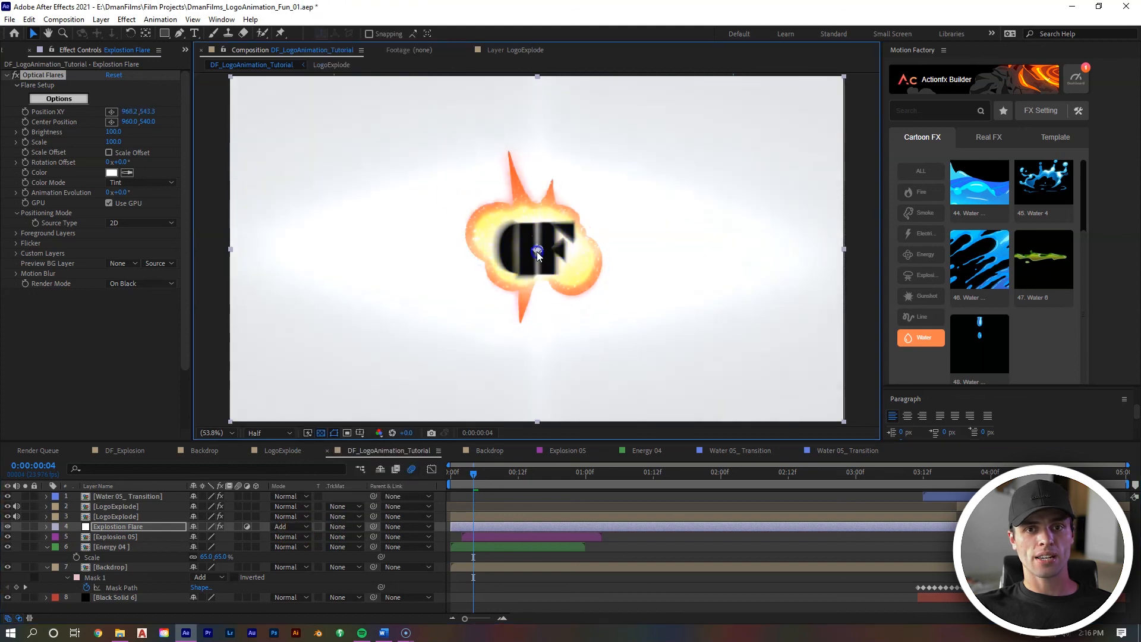
Step: Tint the flare with the orange sampled from the explosion's upper spike
click(129, 173)
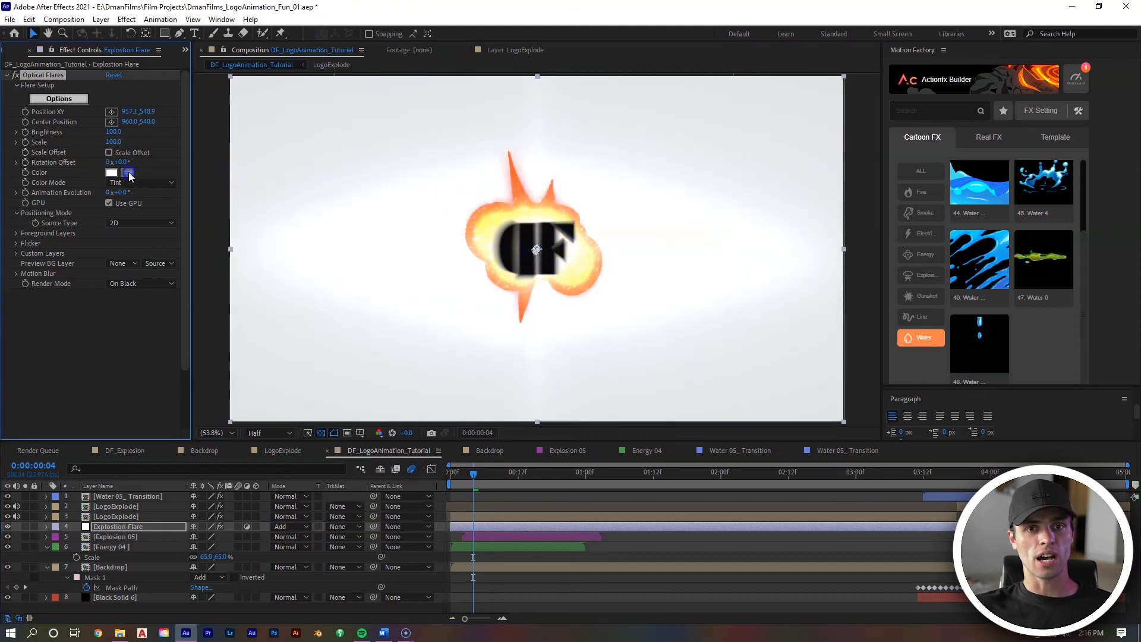
click(514, 178)
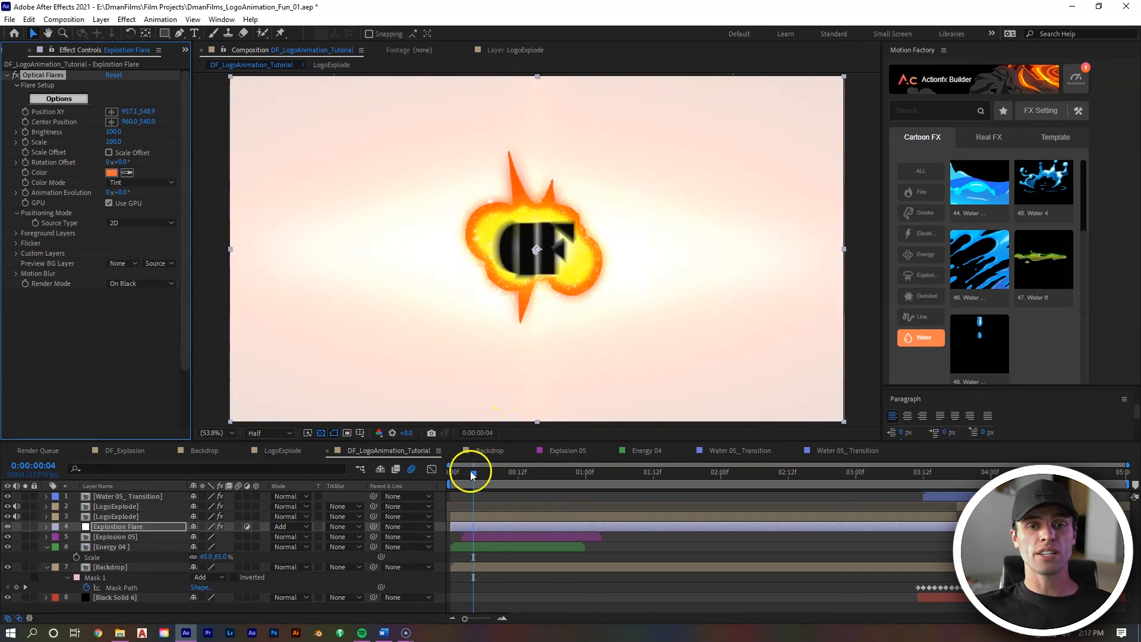
Step: Start keyframing the flare's Brightness at 0:00:00:02 with a value of 0
drag(472, 474, 462, 476)
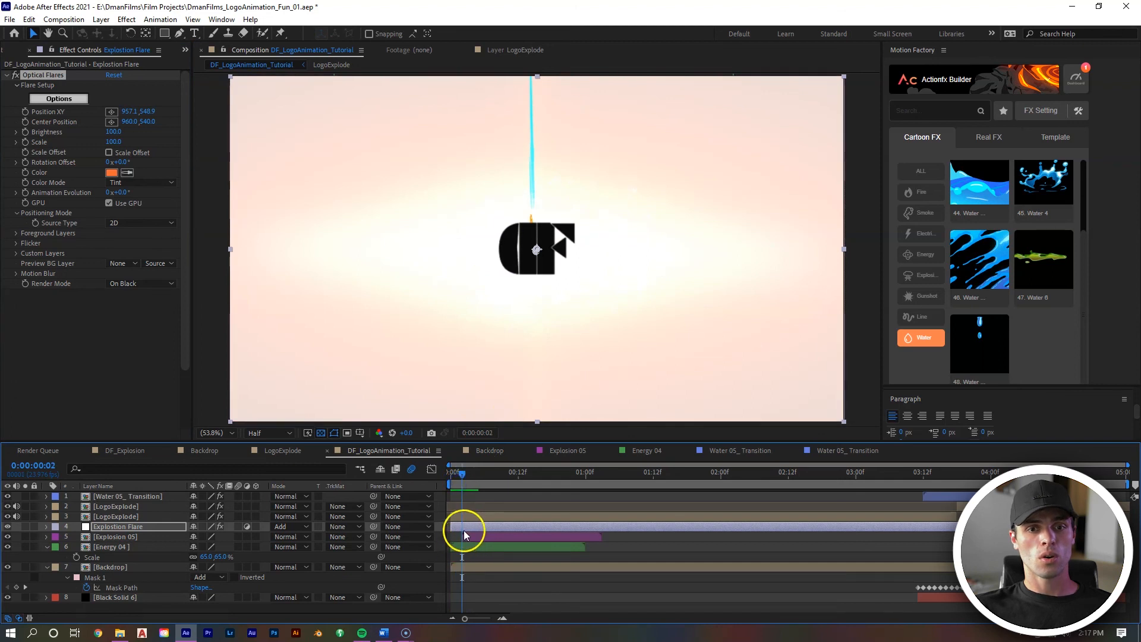
click(463, 528)
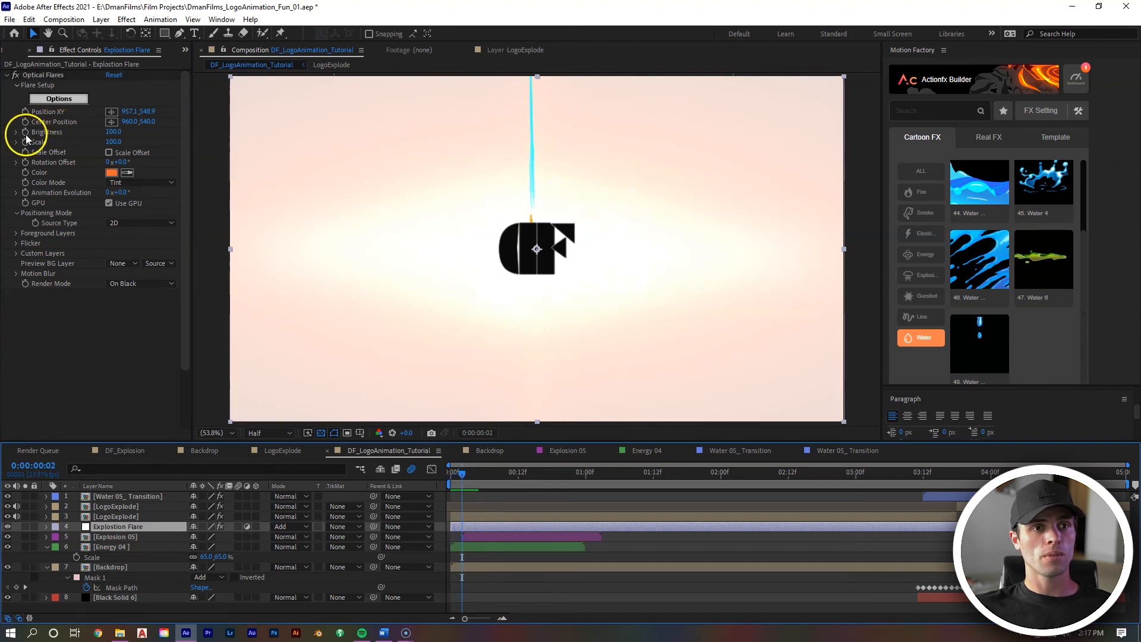
click(48, 143)
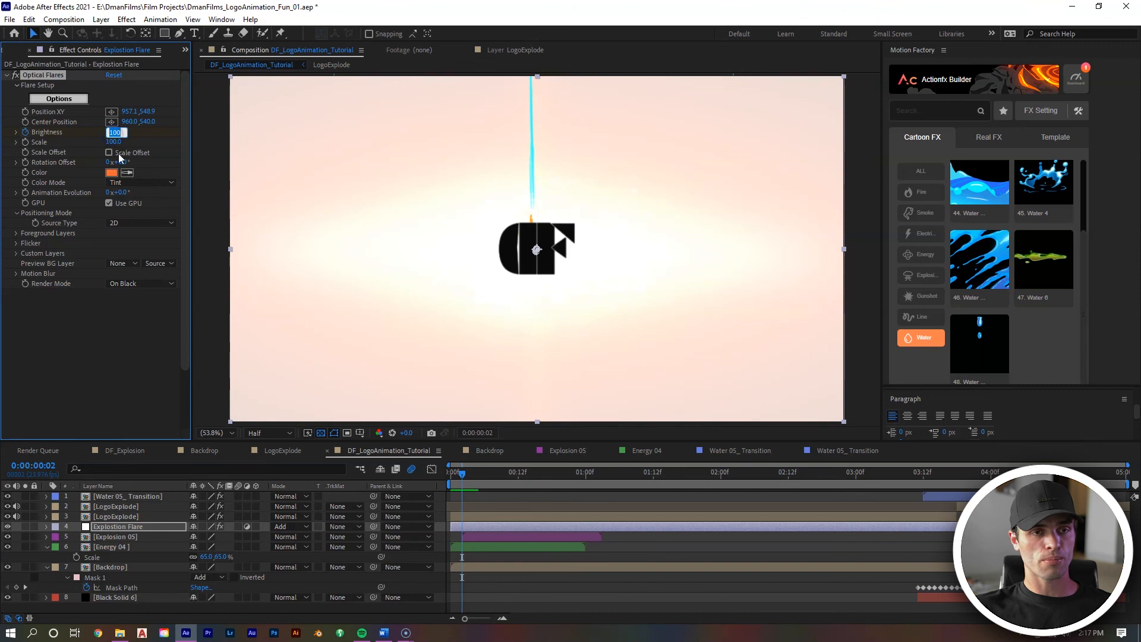
click(54, 373)
Step: Add a flare Brightness keyframe of 100 three frames further on, at 0:00:00:05
key(Page_Down)
key(Page_Down)
key(Page_Down)
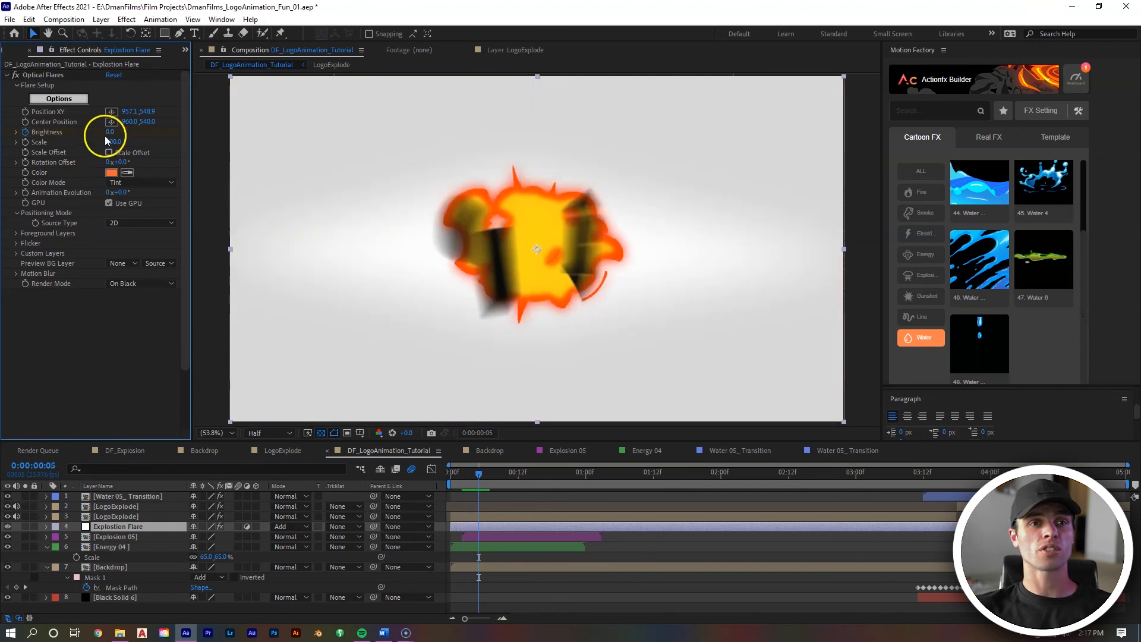
key(Return)
Step: Reveal the flare layer's keyframes and add a Brightness keyframe of 0 at 0:00:01:06
key(u)
drag(479, 473, 619, 476)
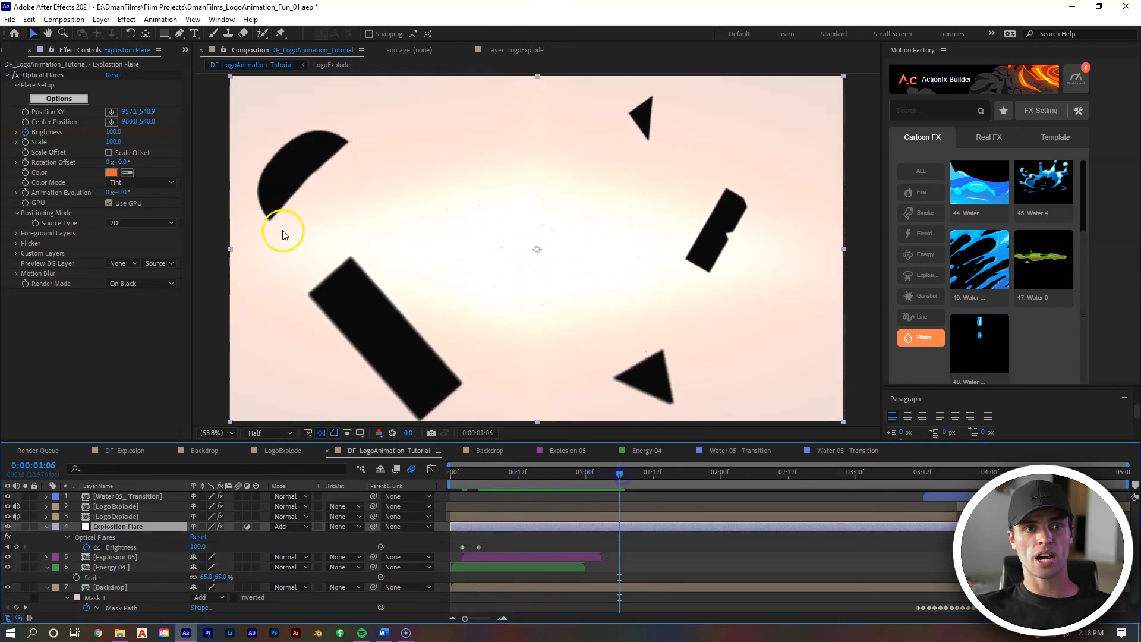
click(114, 133)
text(0)
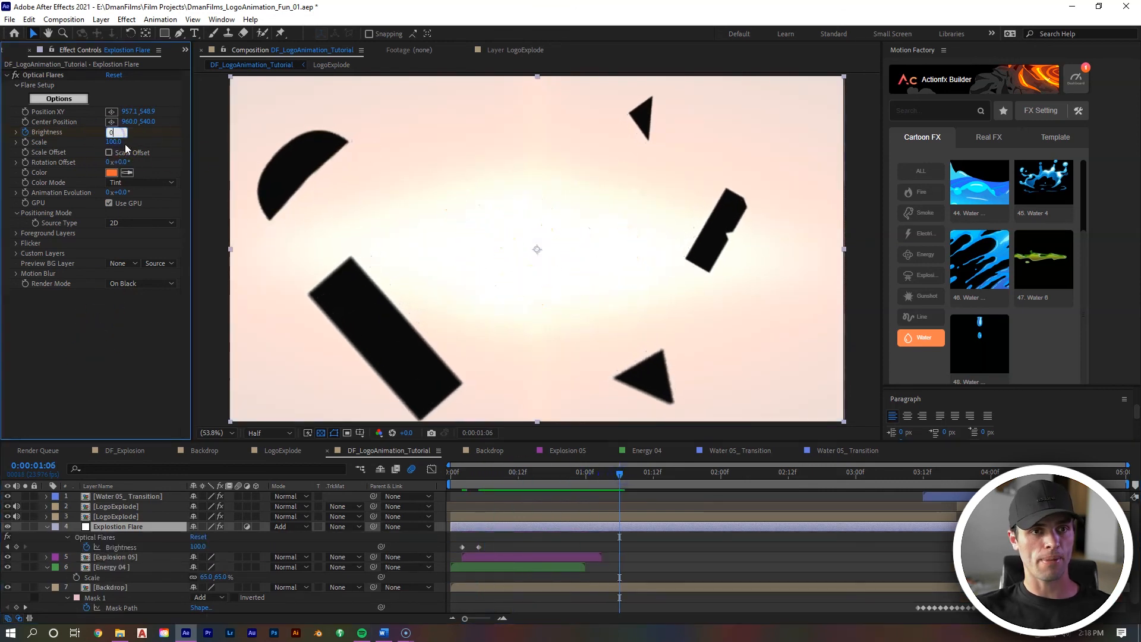
Step: Play back the animation from the beginning to check the flare during the explosion
key(Home)
click(412, 471)
key(space)
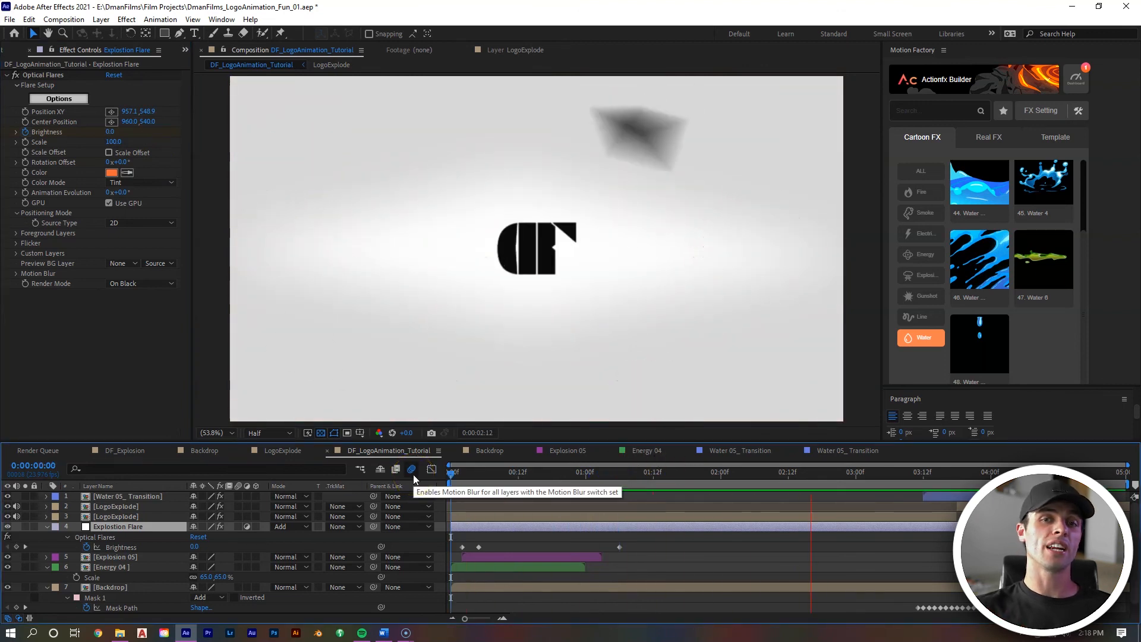
click(454, 471)
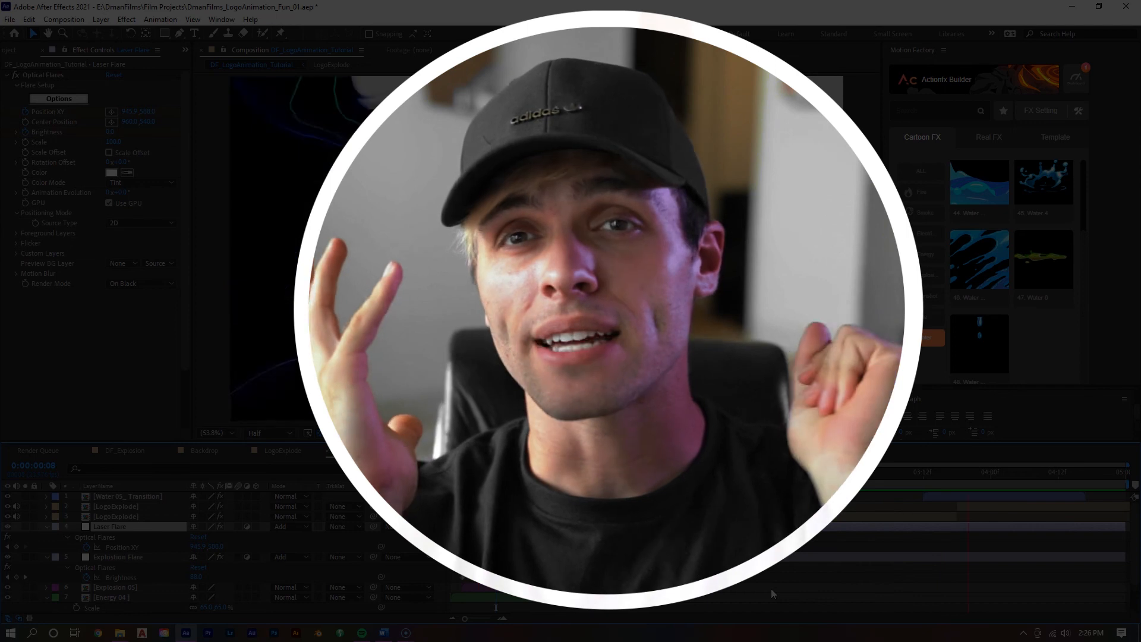